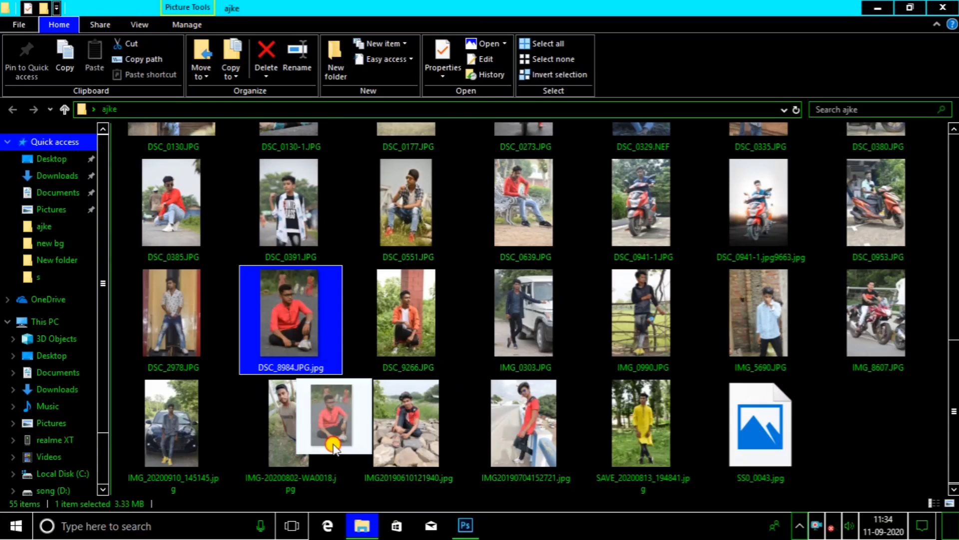
- Open DSC_8984.jpg in Photoshop and duplicate its background as Layer 1
{"action": "left_click_drag", "start_coordinate": [362, 389], "coordinate": [447, 130]}
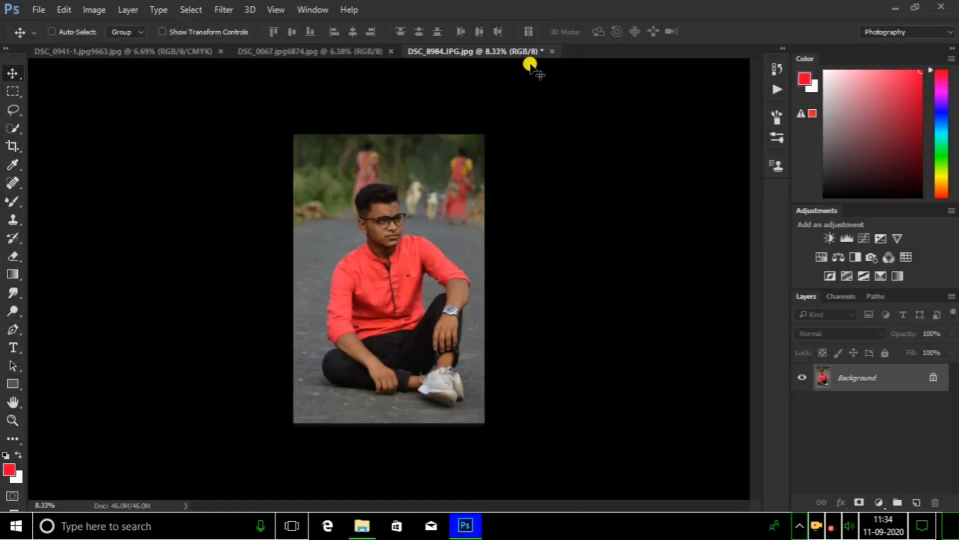
{"action": "scroll", "coordinate": [437, 178], "scroll_direction": "up", "scroll_amount": 2}
{"action": "key", "text": "ctrl+j"}
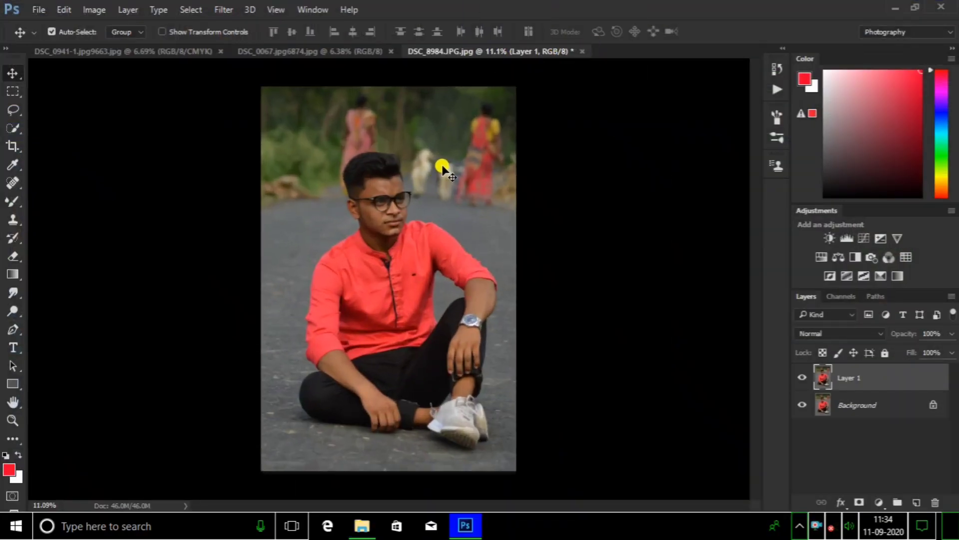
- Open Camera Raw on the copy and preview several saved presets, including the long-named Untitled one
{"action": "key", "text": "ctrl+shift+a"}
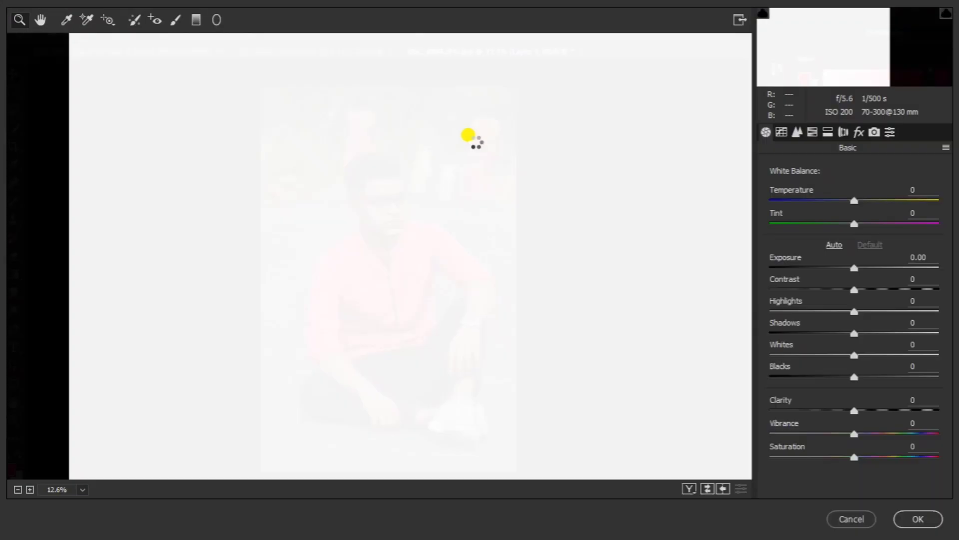
{"action": "left_click", "coordinate": [890, 133]}
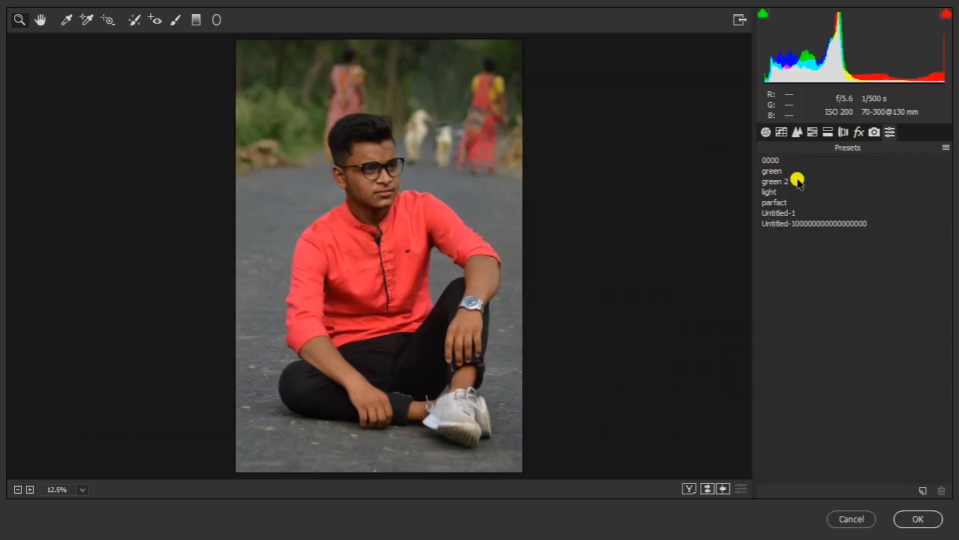
{"action": "left_click", "coordinate": [776, 203]}
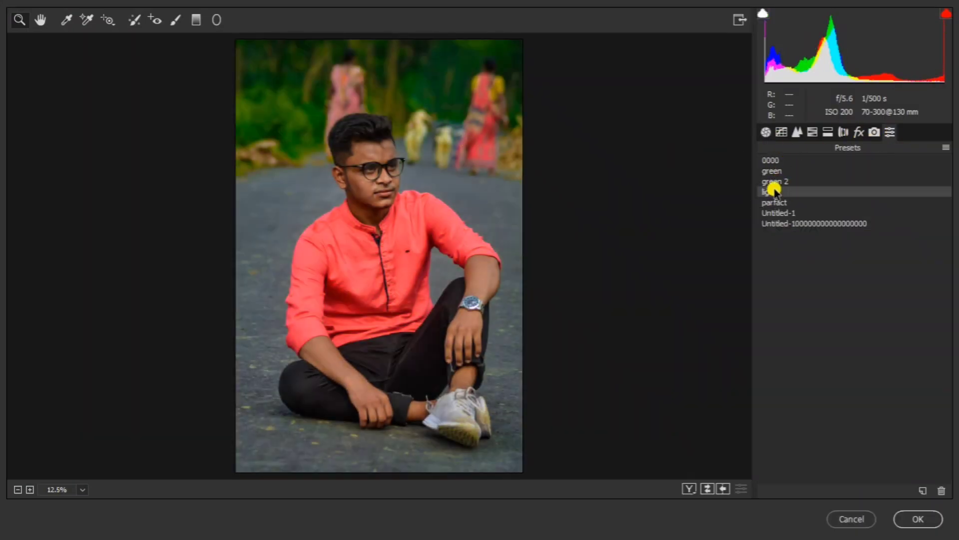
{"action": "left_click", "coordinate": [791, 212]}
{"action": "left_click", "coordinate": [838, 223]}
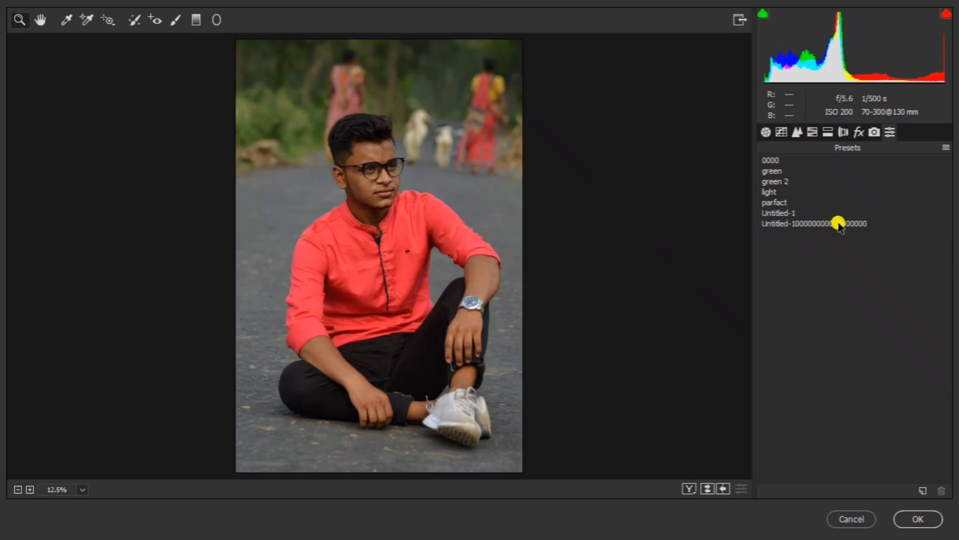
{"action": "left_click", "coordinate": [838, 224]}
- Compare the 0000, green and green 2 presets, then settle on the 'light' preset
{"action": "left_click", "coordinate": [788, 181]}
{"action": "left_click", "coordinate": [783, 160]}
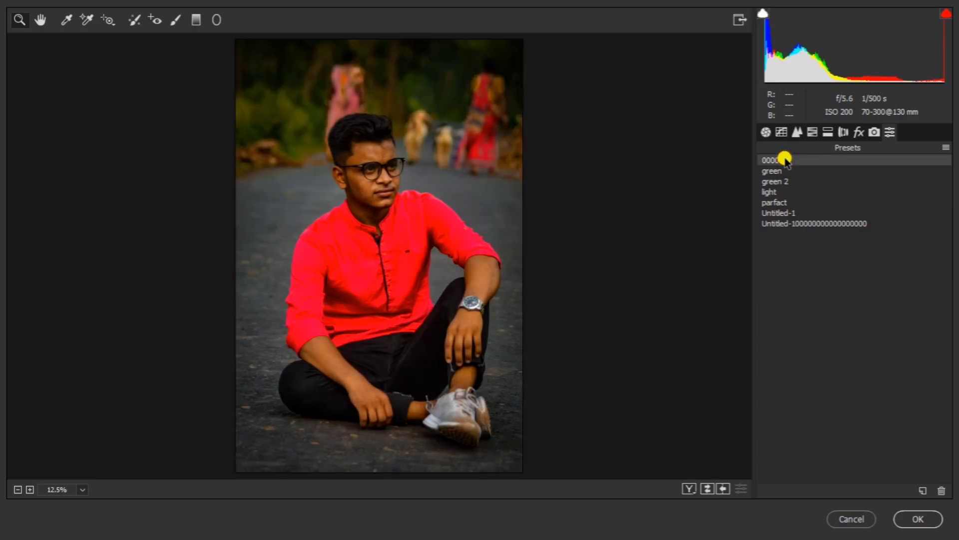
{"action": "left_click", "coordinate": [784, 171]}
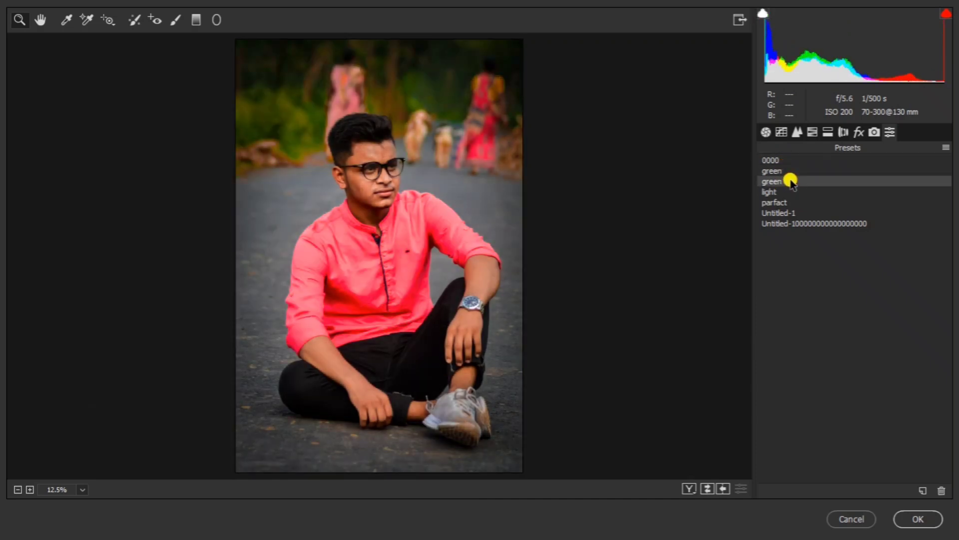
{"action": "left_click", "coordinate": [791, 182]}
{"action": "left_click", "coordinate": [786, 201]}
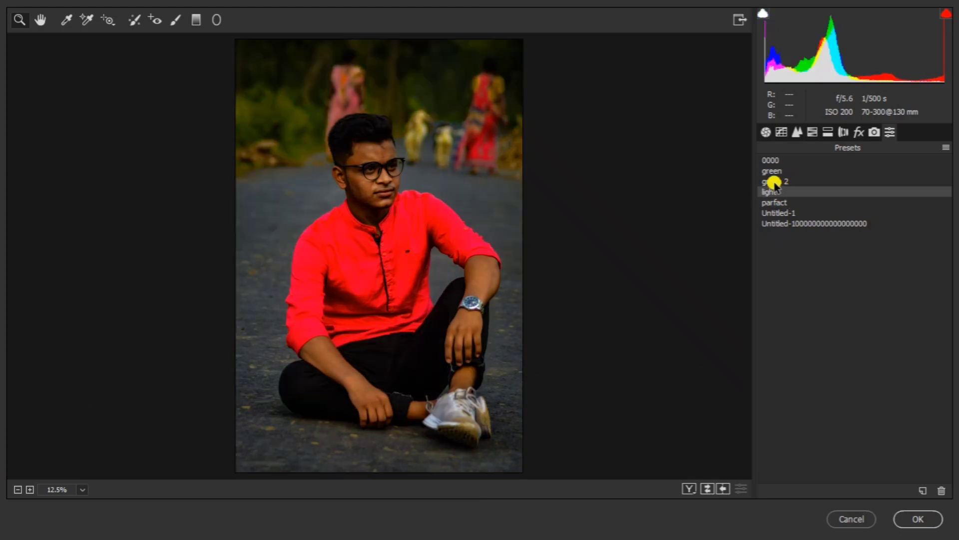
{"action": "left_click", "coordinate": [812, 132]}
- Lift the tone-curve darks and shadows, and raise exposure to +0.75 and contrast to +43
{"action": "left_click", "coordinate": [780, 131]}
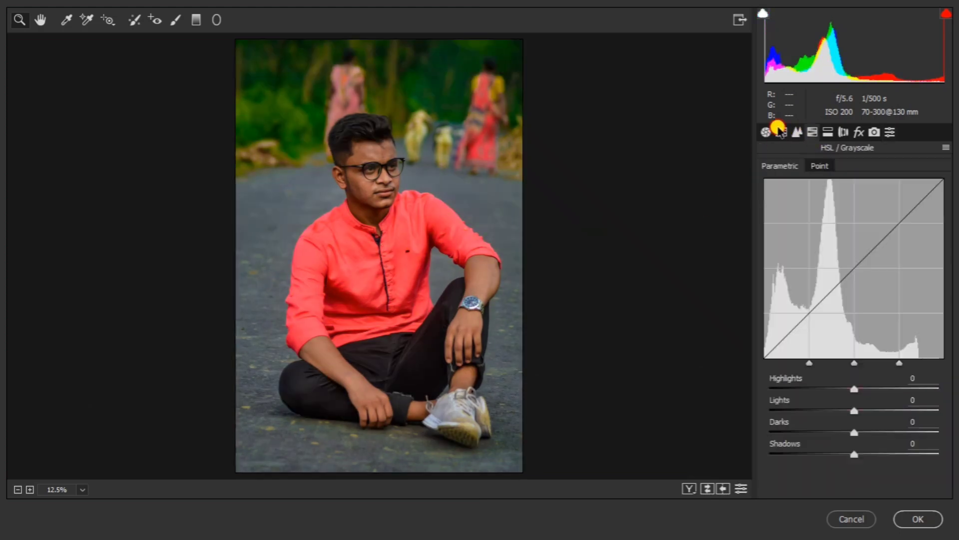
{"action": "left_click_drag", "start_coordinate": [885, 430], "coordinate": [884, 454]}
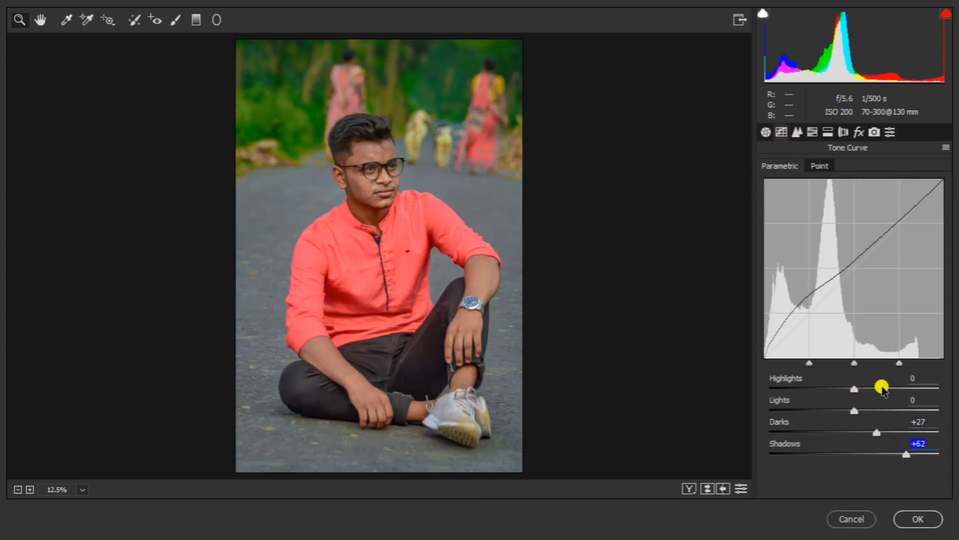
{"action": "left_click", "coordinate": [766, 132]}
{"action": "left_click_drag", "start_coordinate": [855, 268], "coordinate": [890, 290]}
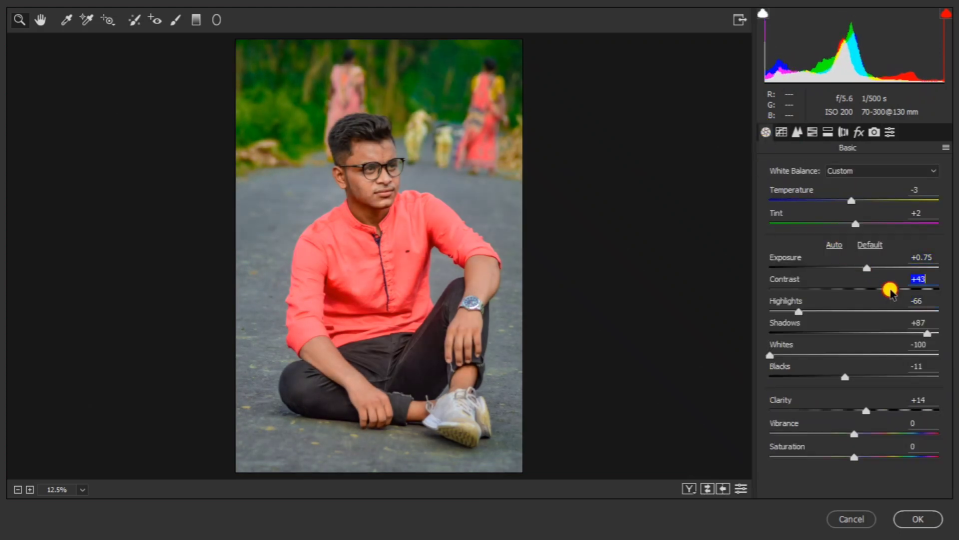
- Set the HSL Reds hue to +13 and compare the saturation and luminance views
{"action": "left_click", "coordinate": [813, 132]}
{"action": "mouse_move", "coordinate": [880, 235]}
{"action": "left_mouse_down"}
{"action": "mouse_move", "coordinate": [907, 234]}
{"action": "mouse_move", "coordinate": [885, 234]}
{"action": "mouse_move", "coordinate": [852, 258]}
{"action": "left_mouse_up"}
{"action": "left_click", "coordinate": [852, 188]}
{"action": "left_click", "coordinate": [825, 188]}
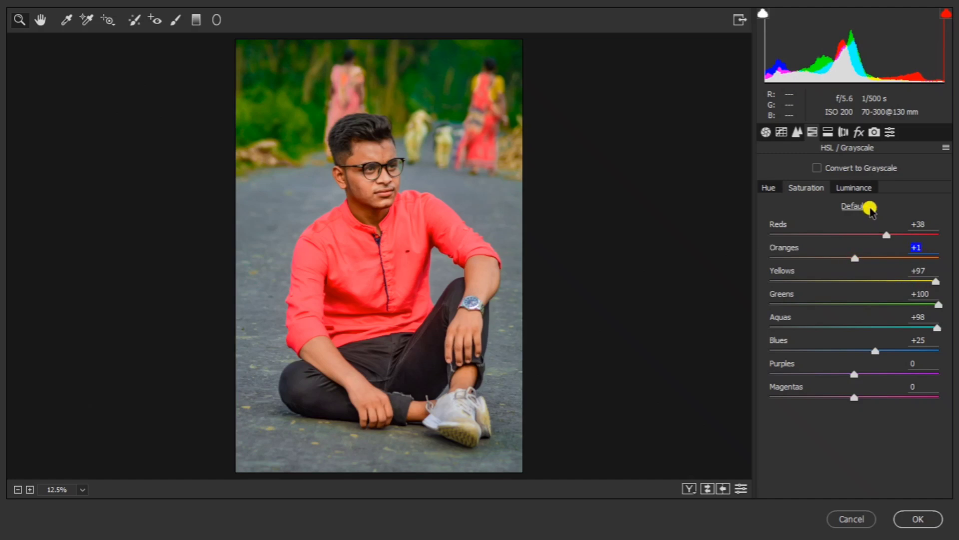
{"action": "left_click", "coordinate": [854, 187]}
{"action": "left_click", "coordinate": [822, 188]}
{"action": "type", "text": "+100"}
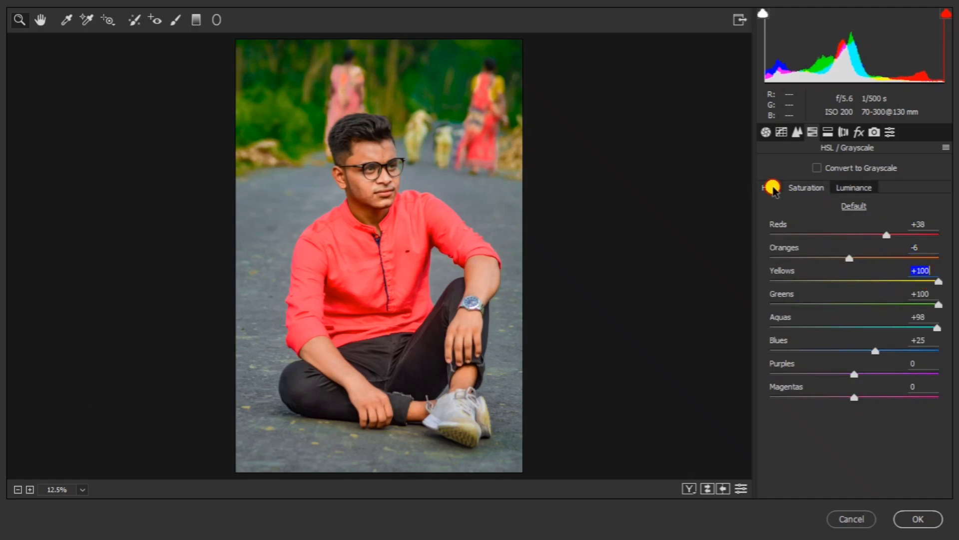
- Test and reset the Yellows and Greens hues, shift Aquas, and brighten Oranges luminance to +48
{"action": "left_click", "coordinate": [773, 189]}
{"action": "left_click_drag", "start_coordinate": [857, 278], "coordinate": [934, 280]}
{"action": "double_click", "coordinate": [875, 289]}
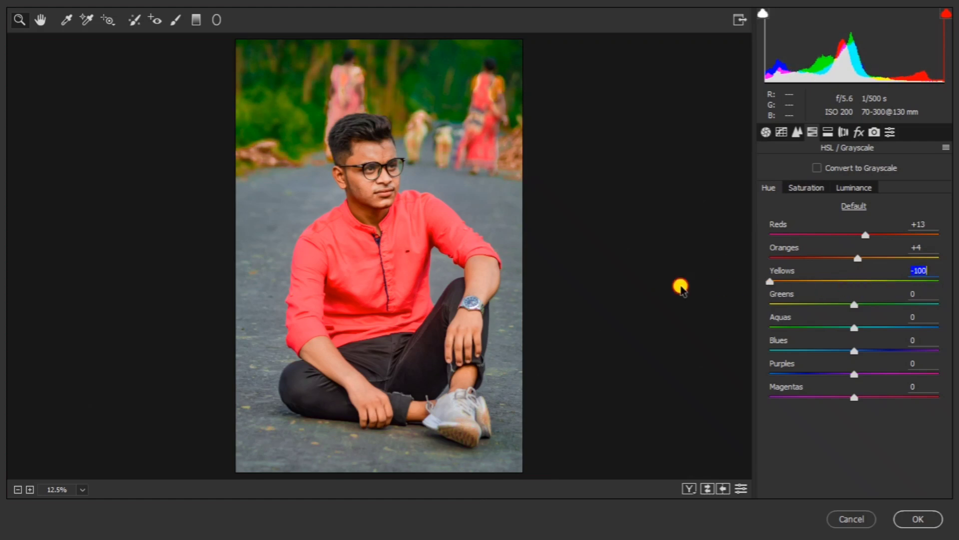
{"action": "double_click", "coordinate": [770, 282]}
{"action": "mouse_move", "coordinate": [842, 310]}
{"action": "left_mouse_down"}
{"action": "mouse_move", "coordinate": [675, 304]}
{"action": "mouse_move", "coordinate": [940, 295]}
{"action": "left_mouse_up"}
{"action": "double_click", "coordinate": [939, 305]}
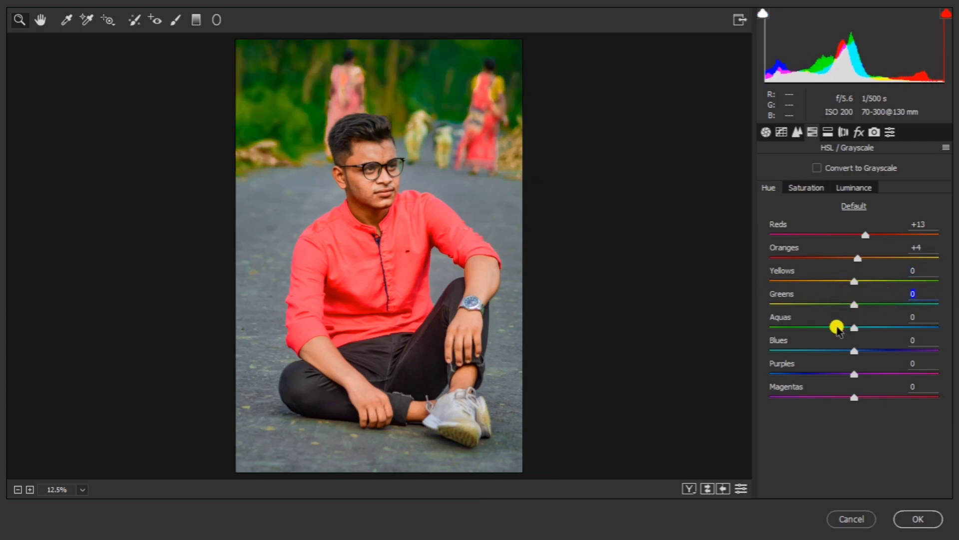
{"action": "left_click_drag", "start_coordinate": [839, 330], "coordinate": [955, 332]}
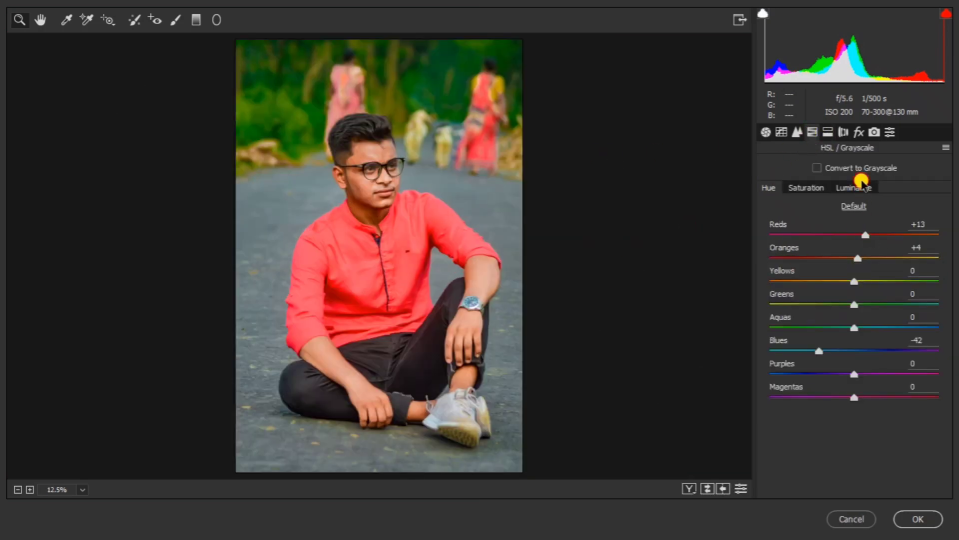
{"action": "left_click", "coordinate": [862, 186]}
{"action": "left_click_drag", "start_coordinate": [868, 258], "coordinate": [899, 258]}
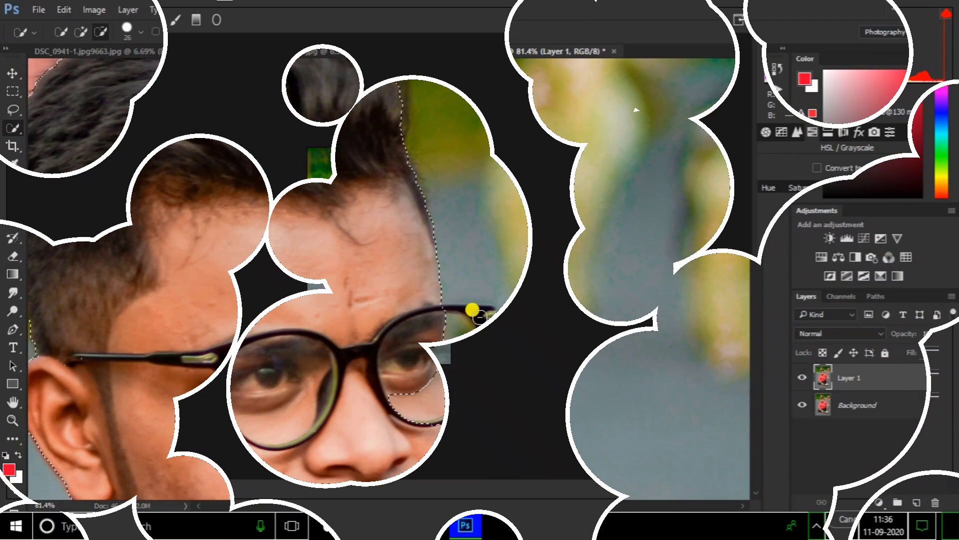
- Subtract the background visible through the glasses lenses from the subject selection
{"action": "scroll", "coordinate": [478, 319], "scroll_direction": "up", "scroll_amount": 2}
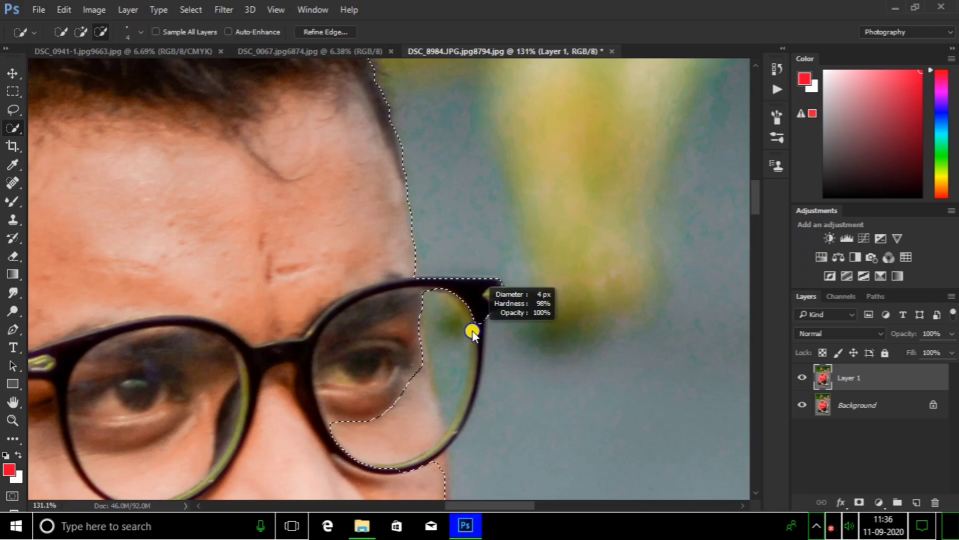
{"action": "left_click_drag", "start_coordinate": [476, 351], "coordinate": [388, 300]}
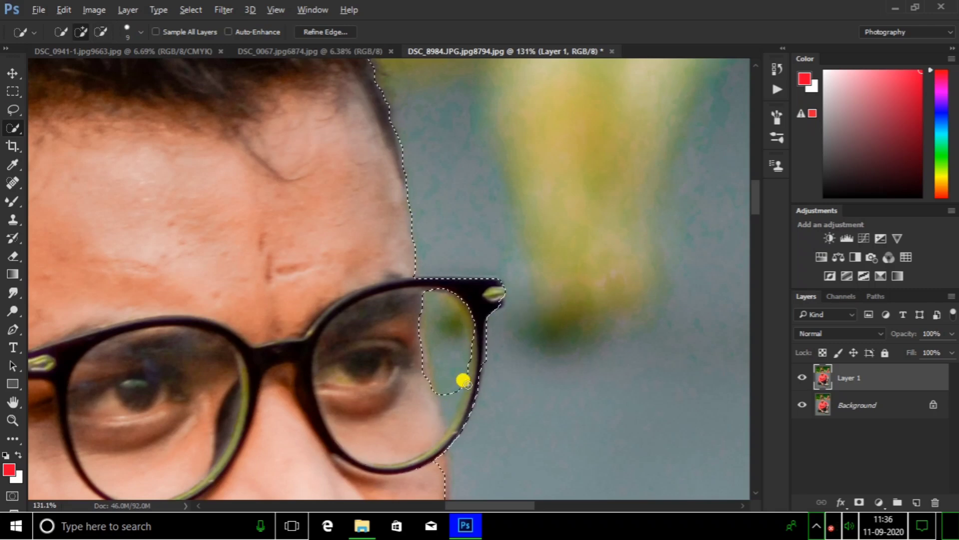
{"action": "scroll", "coordinate": [388, 300], "scroll_direction": "down", "scroll_amount": 5}
{"action": "scroll", "coordinate": [407, 364], "scroll_direction": "down", "scroll_amount": 5}
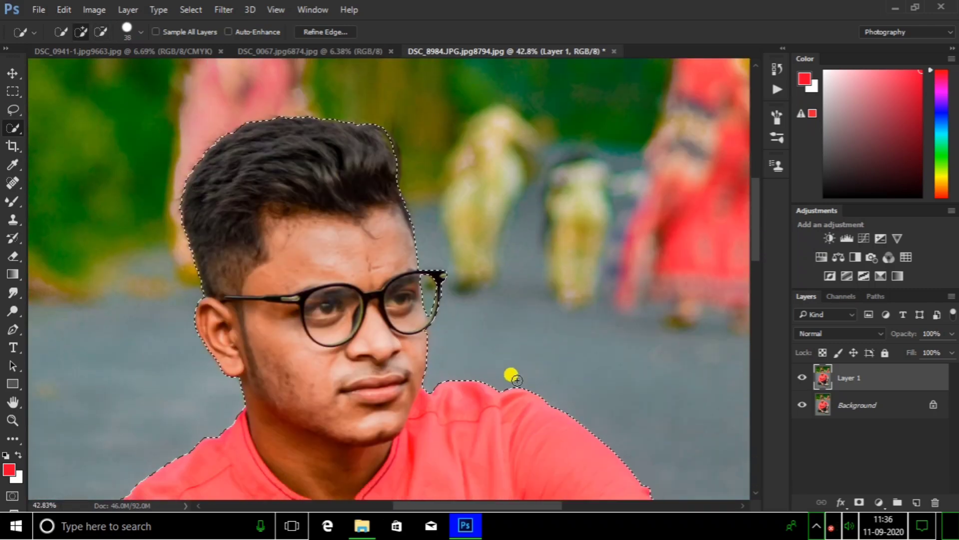
{"action": "scroll", "coordinate": [509, 377], "scroll_direction": "down", "scroll_amount": 5}
{"action": "scroll", "coordinate": [560, 360], "scroll_direction": "down", "scroll_amount": 2}
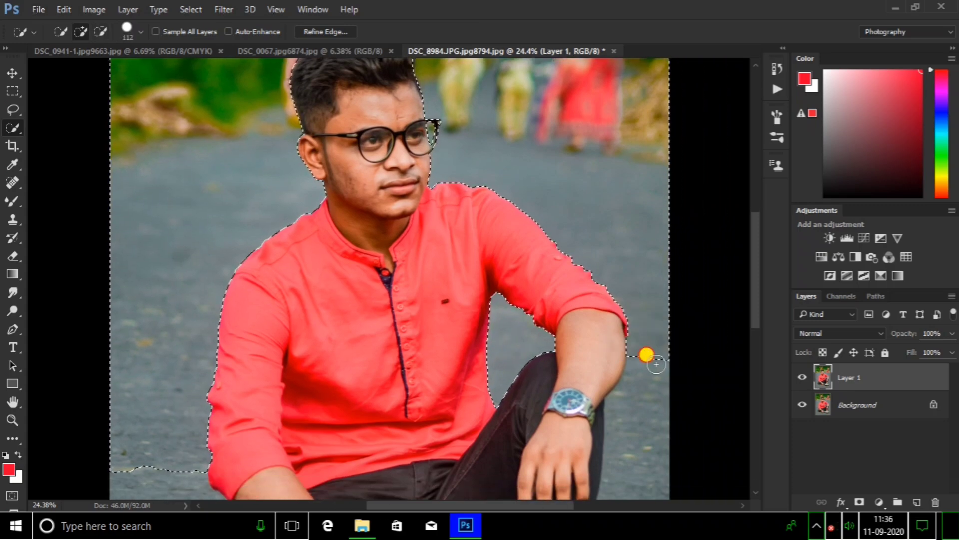
{"action": "scroll", "coordinate": [544, 375], "scroll_direction": "down", "scroll_amount": 1}
{"action": "scroll", "coordinate": [499, 279], "scroll_direction": "up", "scroll_amount": 2}
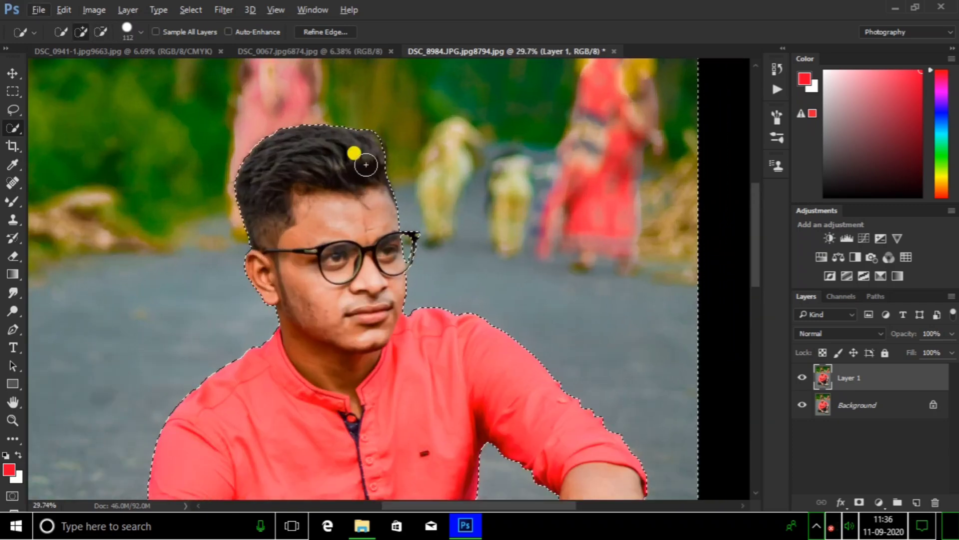
{"action": "scroll", "coordinate": [251, 233], "scroll_direction": "up", "scroll_amount": 1}
{"action": "scroll", "coordinate": [372, 195], "scroll_direction": "up", "scroll_amount": 1}
{"action": "scroll", "coordinate": [372, 195], "scroll_direction": "up", "scroll_amount": 1}
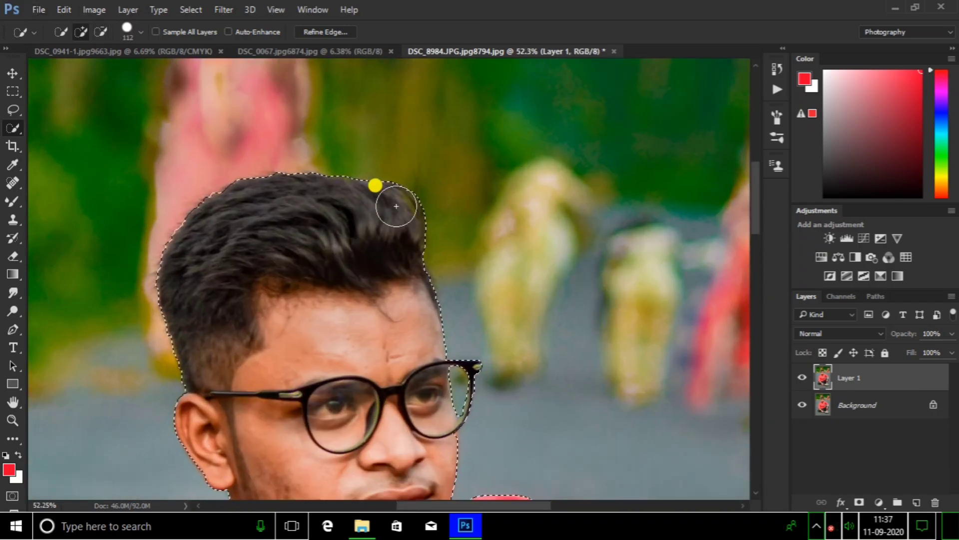
{"action": "scroll", "coordinate": [394, 204], "scroll_direction": "down", "scroll_amount": 1}
{"action": "scroll", "coordinate": [381, 150], "scroll_direction": "down", "scroll_amount": 4}
{"action": "left_click", "coordinate": [224, 10]}
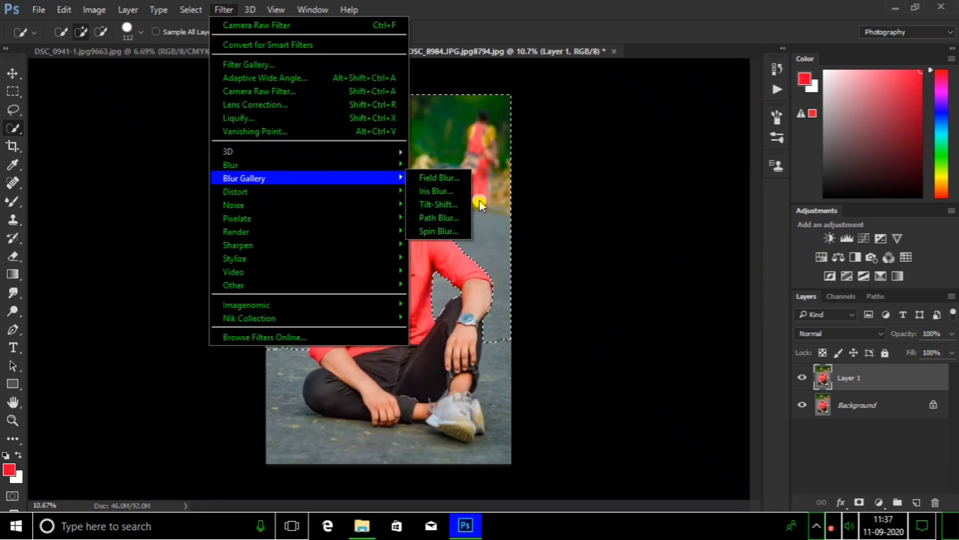
- Add a Tilt-Shift blur of about 148 px and position the sharp focus band on the man
{"action": "left_click", "coordinate": [449, 214]}
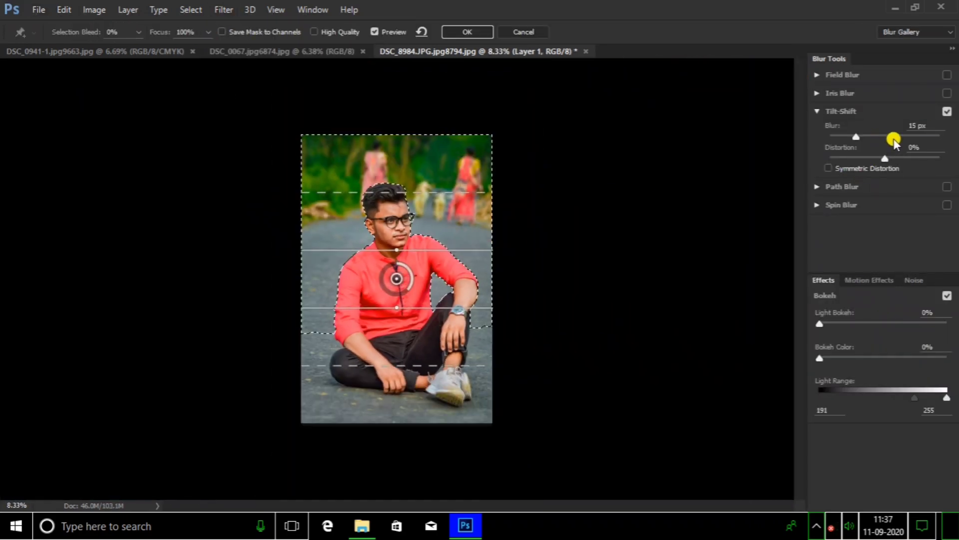
{"action": "left_click_drag", "start_coordinate": [856, 137], "coordinate": [896, 136]}
{"action": "left_click_drag", "start_coordinate": [397, 318], "coordinate": [397, 402]}
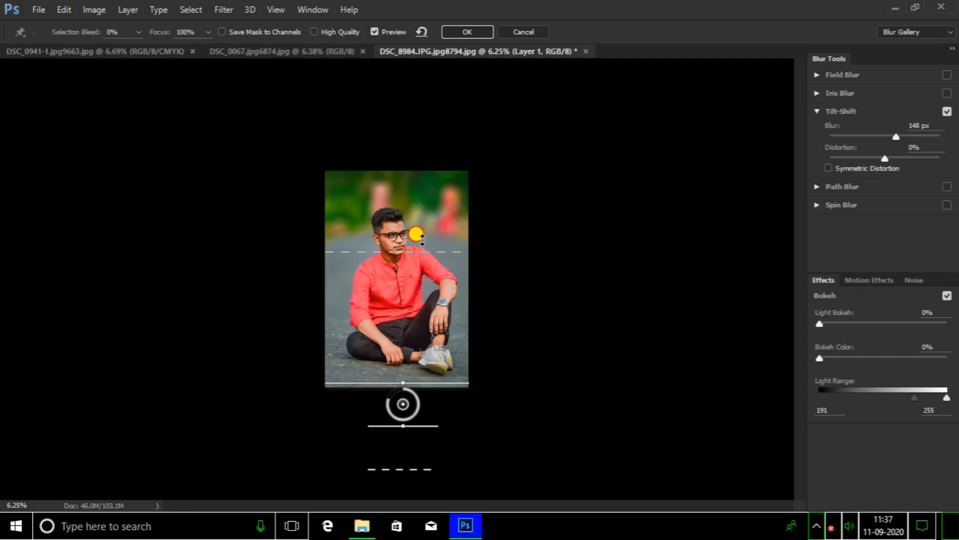
{"action": "key", "text": "ctrl+plus"}
{"action": "left_click_drag", "start_coordinate": [406, 445], "coordinate": [401, 382]}
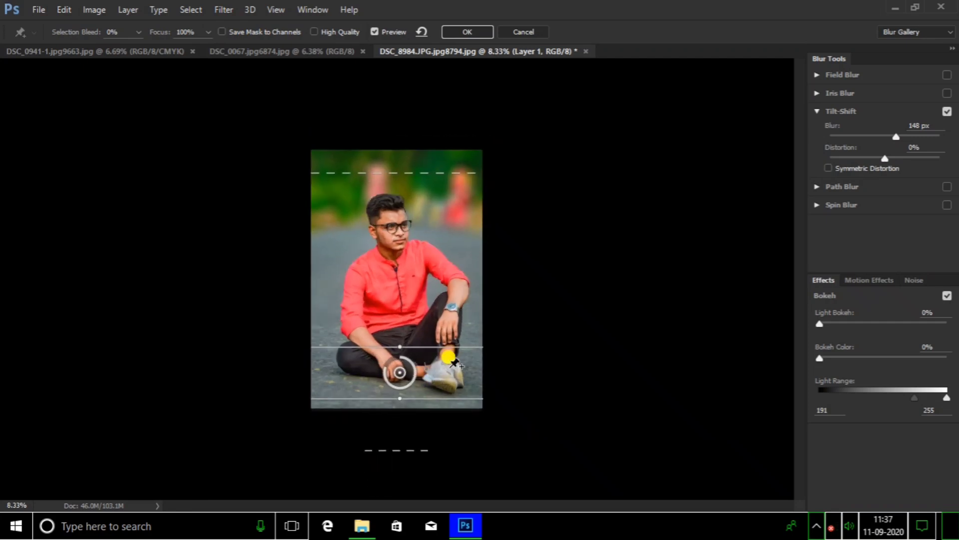
- Set symmetric distortion to −100% and blur to 179 px, then apply the Tilt-Shift blur
{"action": "left_click", "coordinate": [841, 157]}
{"action": "left_click", "coordinate": [829, 168]}
{"action": "key", "text": "ctrl+plus"}
{"action": "left_click_drag", "start_coordinate": [842, 157], "coordinate": [907, 135]}
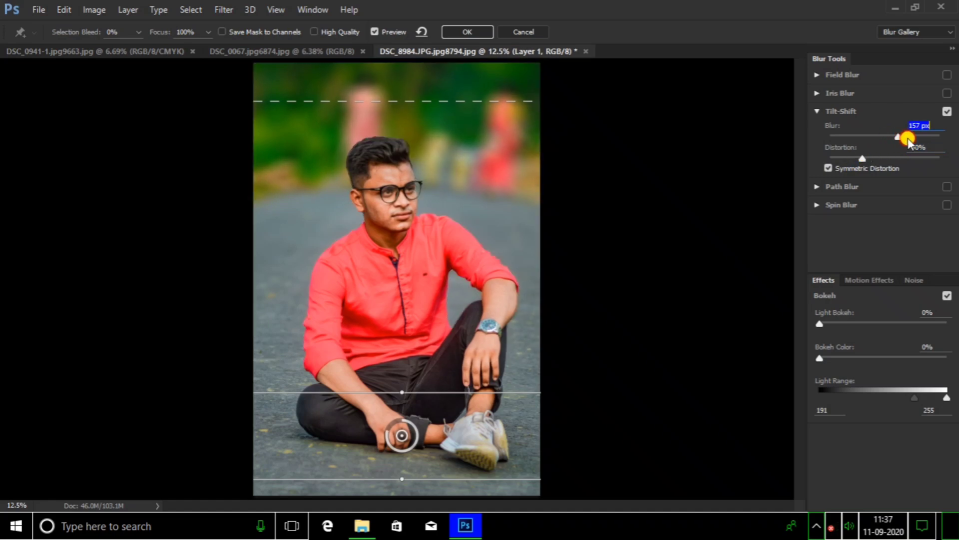
{"action": "left_click_drag", "start_coordinate": [862, 158], "coordinate": [816, 155]}
{"action": "key", "text": "ctrl+minus"}
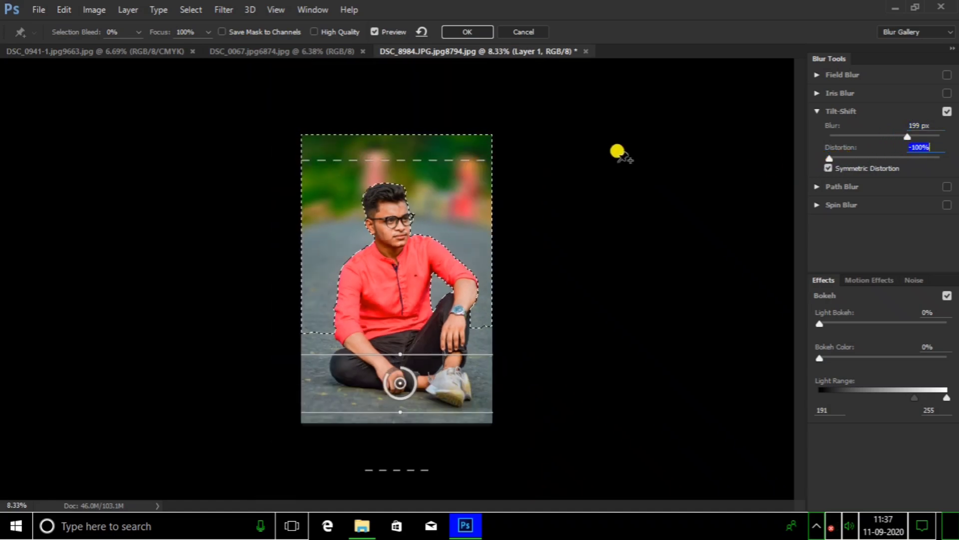
{"action": "left_click_drag", "start_coordinate": [906, 135], "coordinate": [902, 137]}
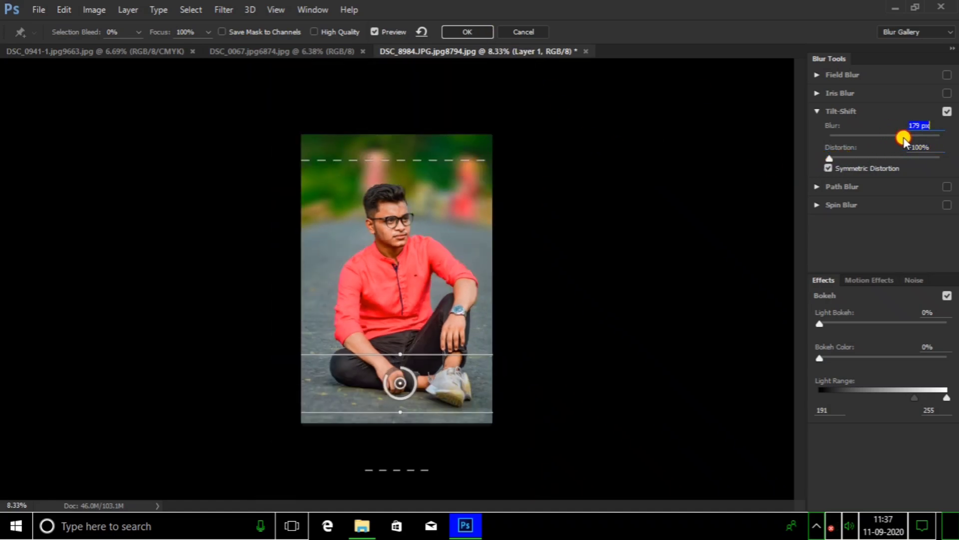
{"action": "left_click", "coordinate": [467, 31]}
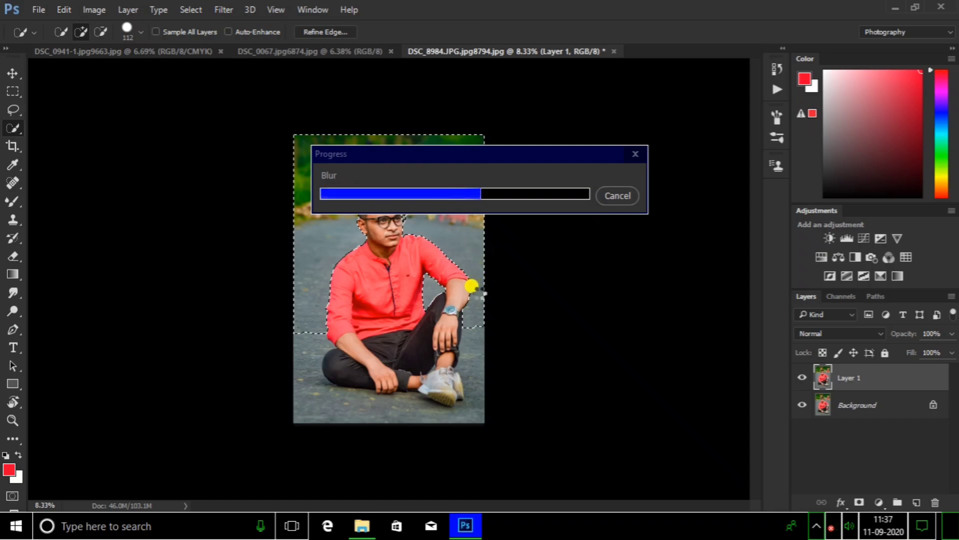
- Deselect, switch to the Eraser, and add a white layer mask to Layer 1
{"action": "scroll", "coordinate": [439, 207], "scroll_direction": "up", "scroll_amount": 2}
{"action": "right_click", "coordinate": [450, 140]}
{"action": "left_click", "coordinate": [467, 144]}
{"action": "scroll", "coordinate": [500, 250], "scroll_direction": "up", "scroll_amount": 2}
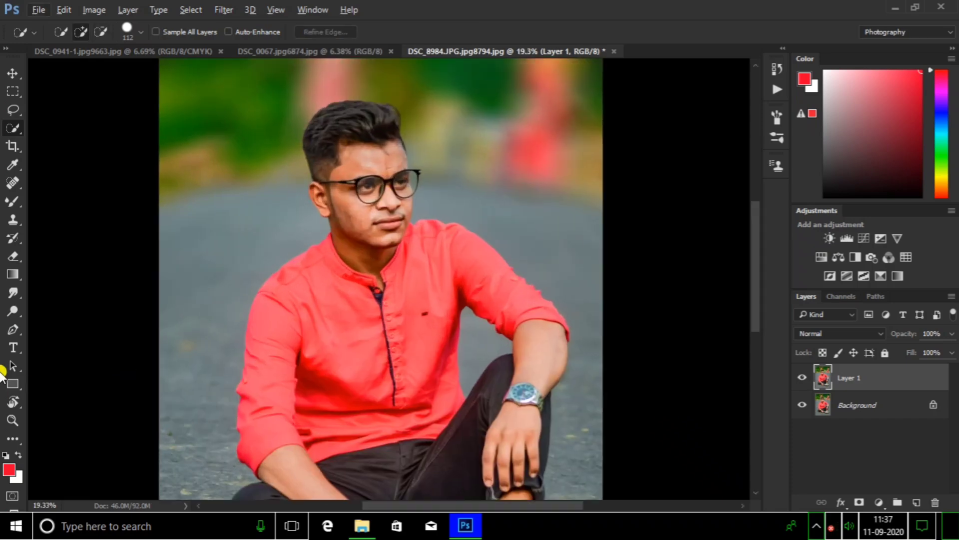
{"action": "key", "text": "e"}
{"action": "left_click", "coordinate": [860, 503]}
- Shrink the brush to size 43 and paint the blur halo away along the hair and glasses
{"action": "scroll", "coordinate": [369, 123], "scroll_direction": "up", "scroll_amount": 3}
{"action": "scroll", "coordinate": [370, 127], "scroll_direction": "up", "scroll_amount": 4}
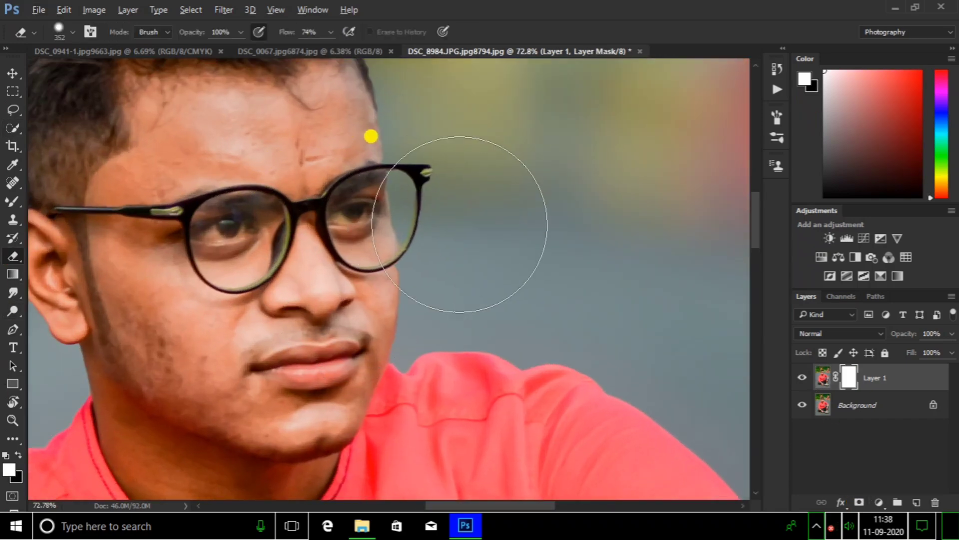
{"action": "scroll", "coordinate": [371, 135], "scroll_direction": "down", "scroll_amount": 1}
{"action": "scroll", "coordinate": [367, 197], "scroll_direction": "up", "scroll_amount": 1}
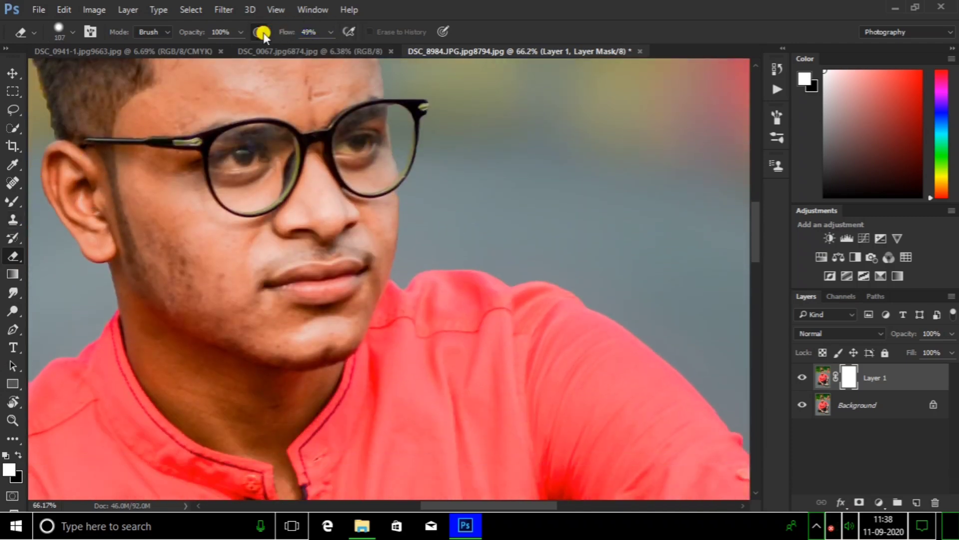
{"action": "scroll", "coordinate": [398, 141], "scroll_direction": "down", "scroll_amount": 3}
{"action": "scroll", "coordinate": [300, 214], "scroll_direction": "down", "scroll_amount": 4}
{"action": "scroll", "coordinate": [323, 99], "scroll_direction": "up", "scroll_amount": 3}
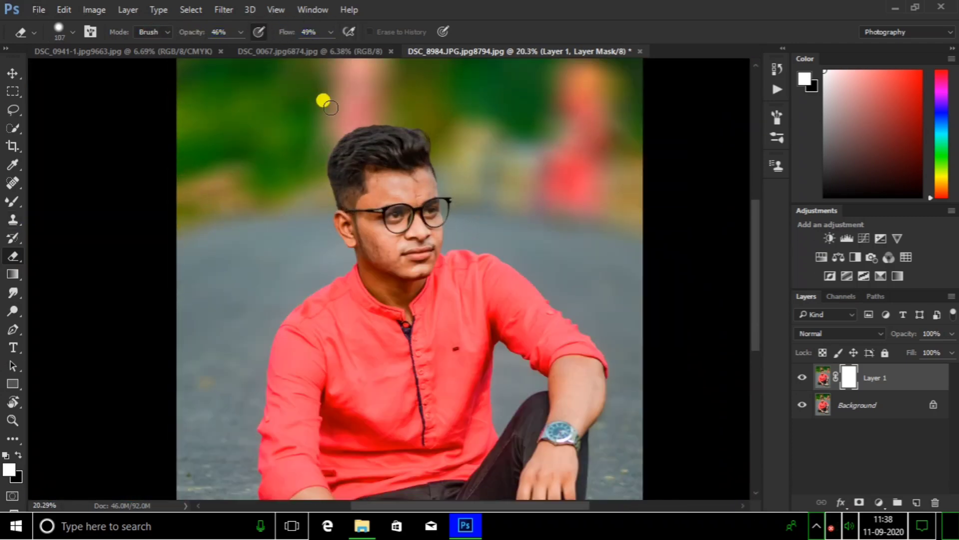
{"action": "scroll", "coordinate": [511, 210], "scroll_direction": "up", "scroll_amount": 4}
{"action": "scroll", "coordinate": [512, 210], "scroll_direction": "up", "scroll_amount": 2}
{"action": "scroll", "coordinate": [360, 193], "scroll_direction": "up", "scroll_amount": 2}
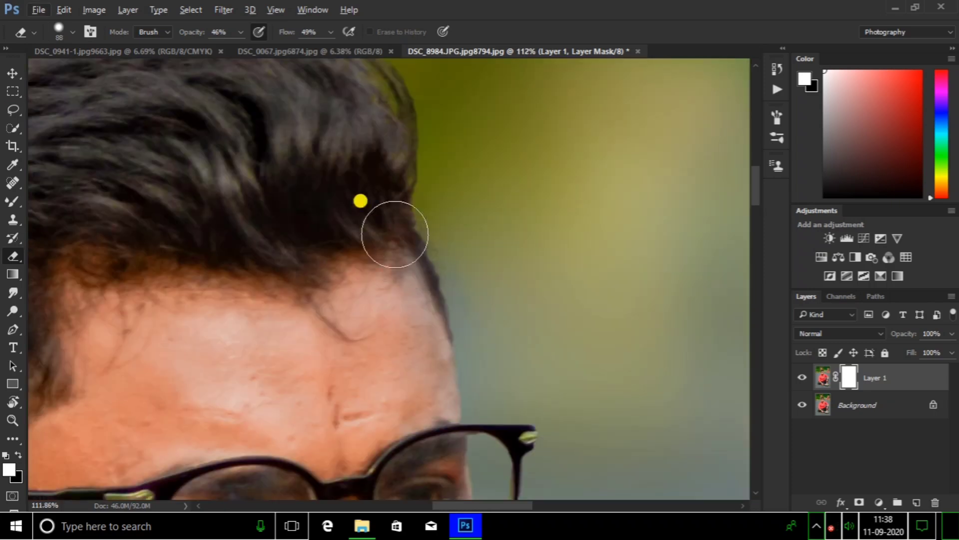
{"action": "scroll", "coordinate": [421, 312], "scroll_direction": "down", "scroll_amount": 3}
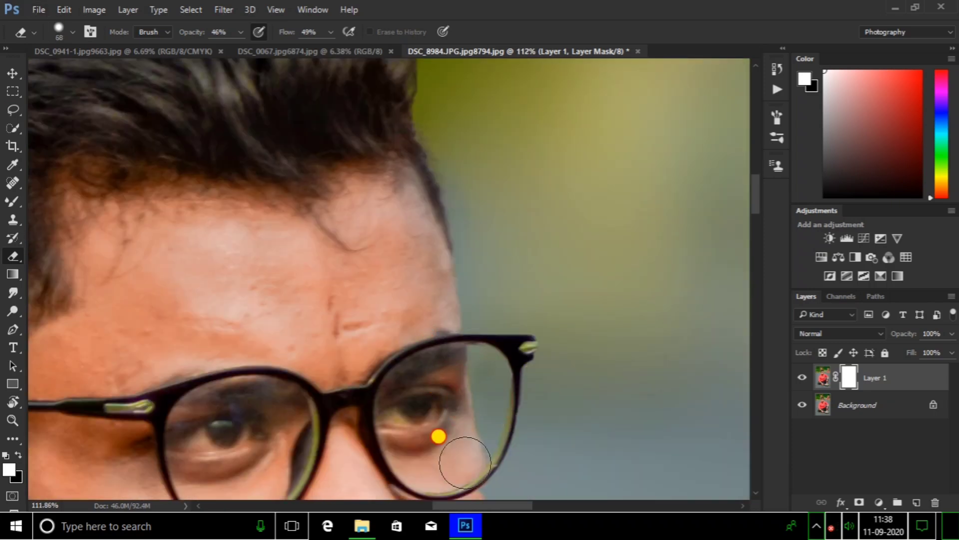
{"action": "key", "text": "bracketleft"}
{"action": "key", "text": "bracketleft"}
{"action": "key", "text": "bracketleft"}
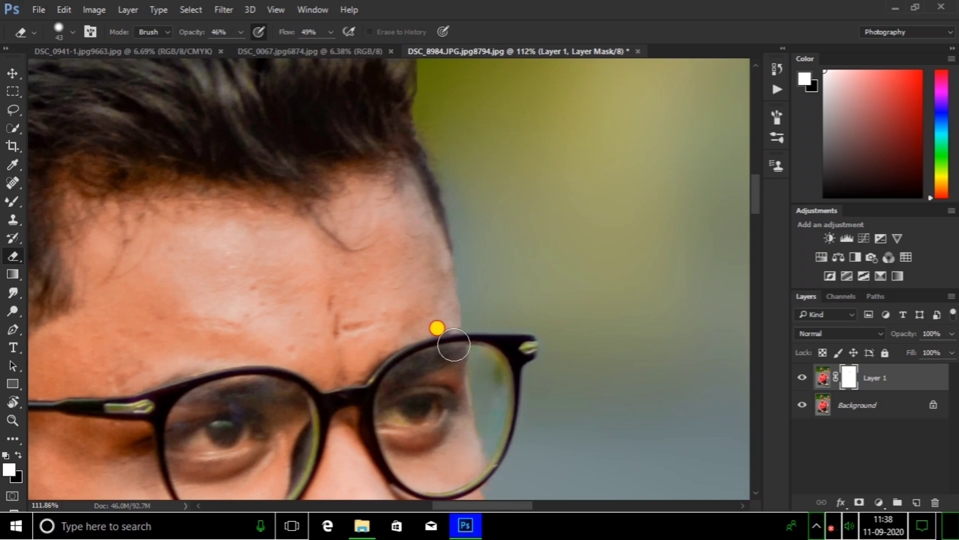
- Enlarge the brush to size 104 and continue cleaning the edges around the man
{"action": "scroll", "coordinate": [453, 344], "scroll_direction": "down", "scroll_amount": 3}
{"action": "scroll", "coordinate": [486, 383], "scroll_direction": "up", "scroll_amount": 2}
{"action": "scroll", "coordinate": [460, 300], "scroll_direction": "up", "scroll_amount": 2}
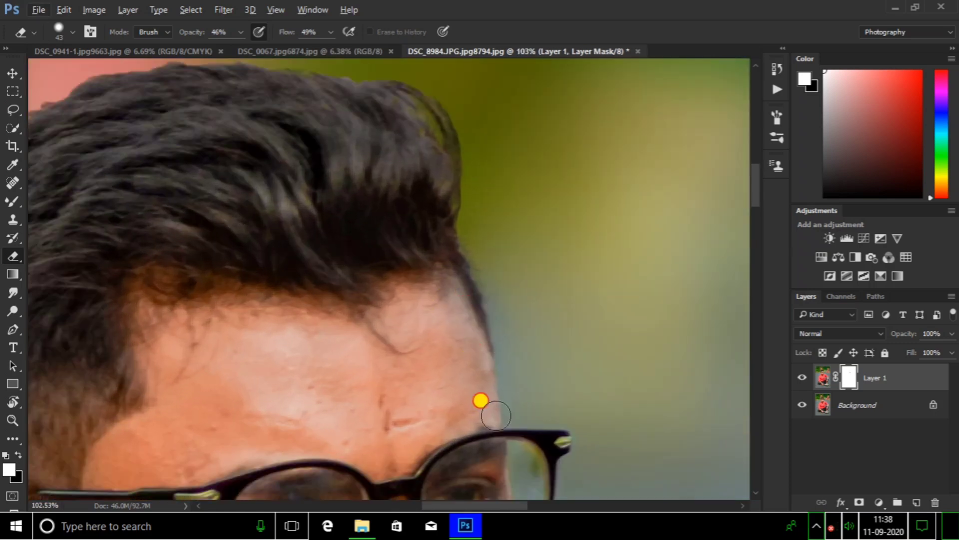
{"action": "scroll", "coordinate": [215, 122], "scroll_direction": "up", "scroll_amount": 1}
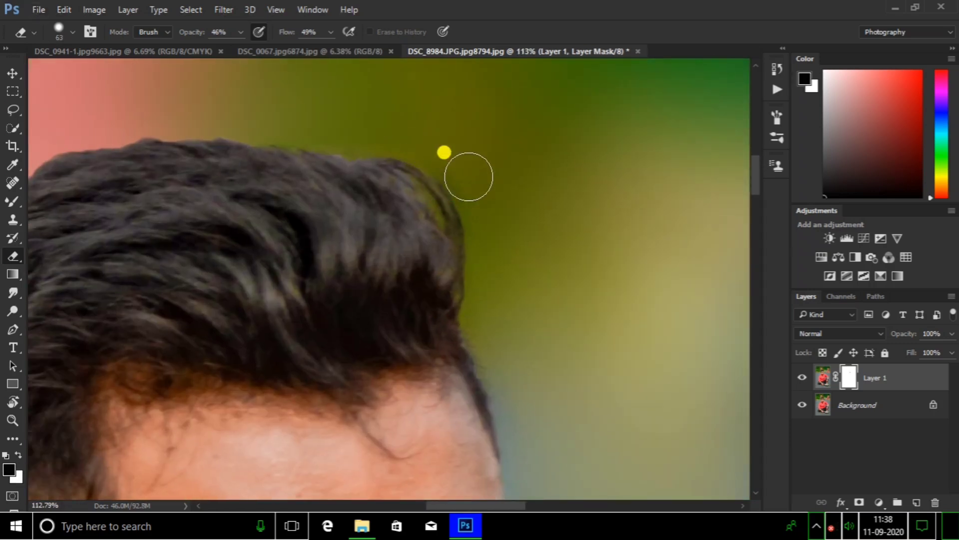
{"action": "scroll", "coordinate": [356, 137], "scroll_direction": "down", "scroll_amount": 1}
{"action": "scroll", "coordinate": [293, 193], "scroll_direction": "down", "scroll_amount": 2}
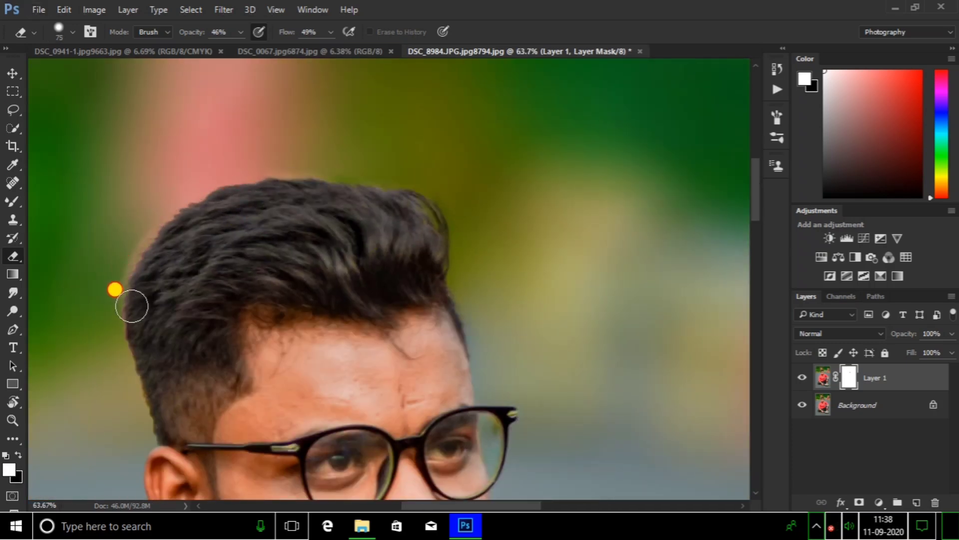
{"action": "right_click", "coordinate": [155, 299]}
{"action": "left_click_drag", "start_coordinate": [235, 337], "coordinate": [250, 336]}
{"action": "left_click", "coordinate": [127, 329]}
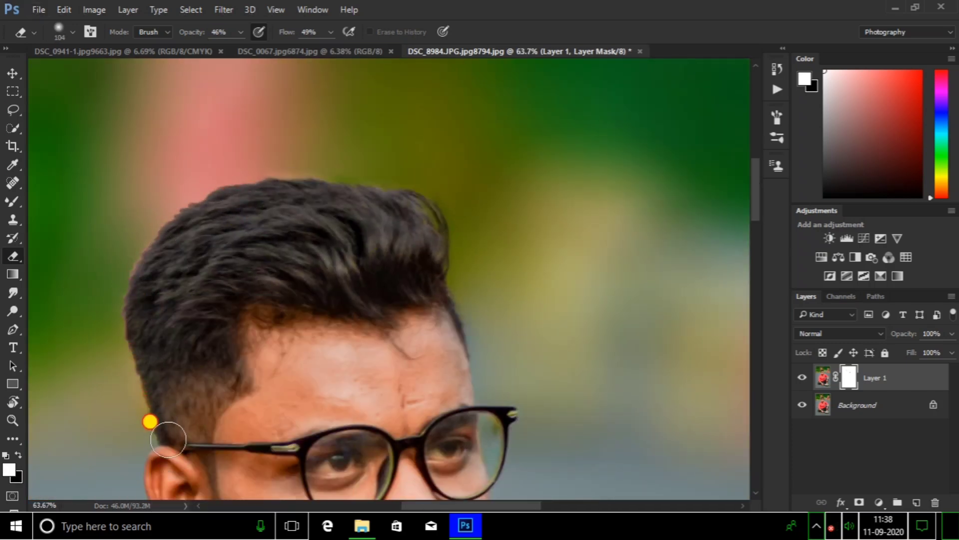
- Apply a Camera Raw pass with Shadows +21, Dehaze +23 and Vignetting +5
{"action": "scroll", "coordinate": [150, 421], "scroll_direction": "down", "scroll_amount": 1}
{"action": "scroll", "coordinate": [131, 325], "scroll_direction": "down", "scroll_amount": 2}
{"action": "scroll", "coordinate": [140, 306], "scroll_direction": "up", "scroll_amount": 1}
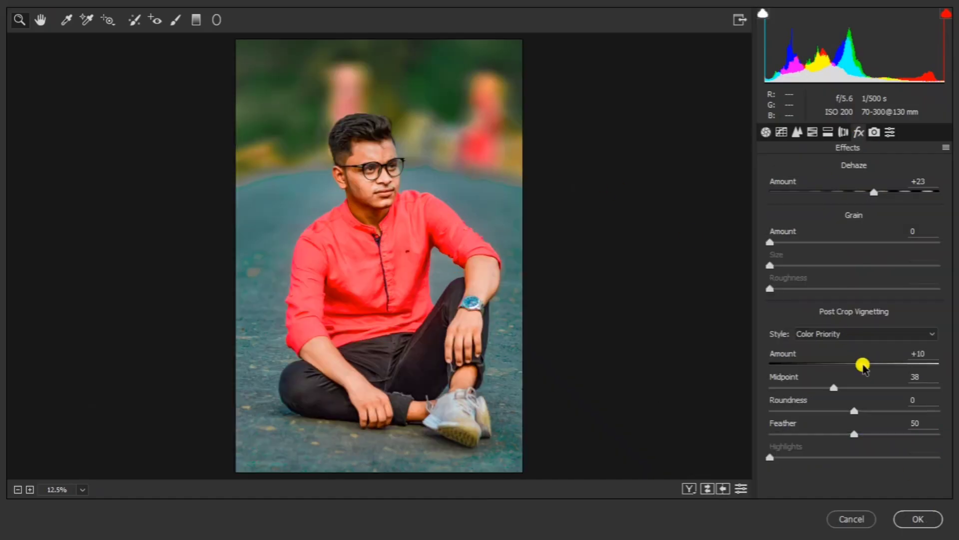
{"action": "left_click_drag", "start_coordinate": [863, 364], "coordinate": [855, 362]}
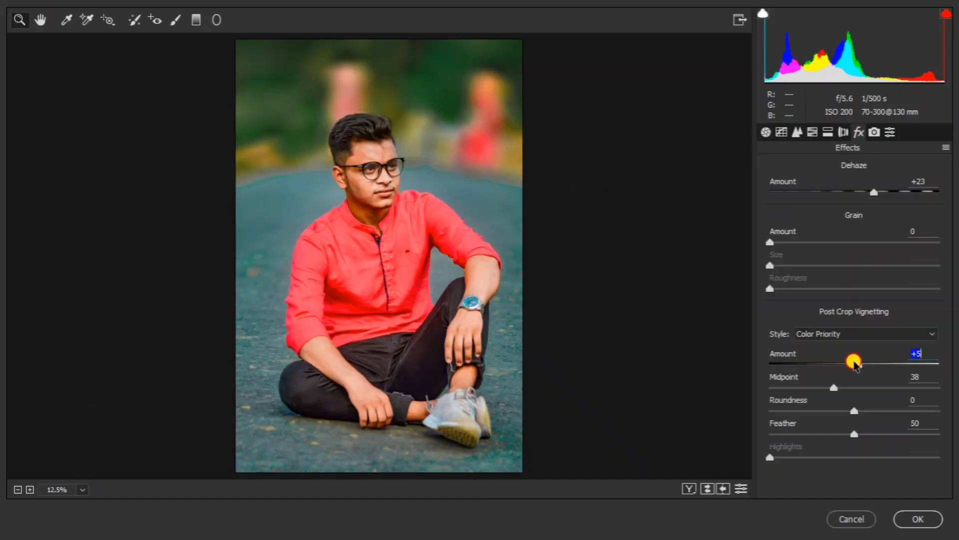
{"action": "left_click", "coordinate": [910, 519]}
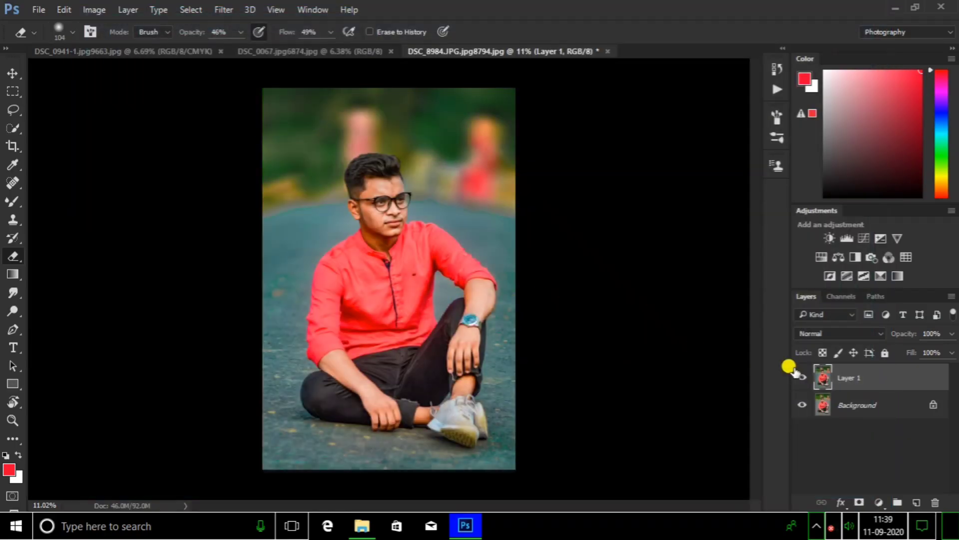
- Flatten all layers into a single Background layer
{"action": "right_click", "coordinate": [860, 378]}
{"action": "left_click", "coordinate": [850, 357]}
{"action": "scroll", "coordinate": [468, 296], "scroll_direction": "up", "scroll_amount": 2}
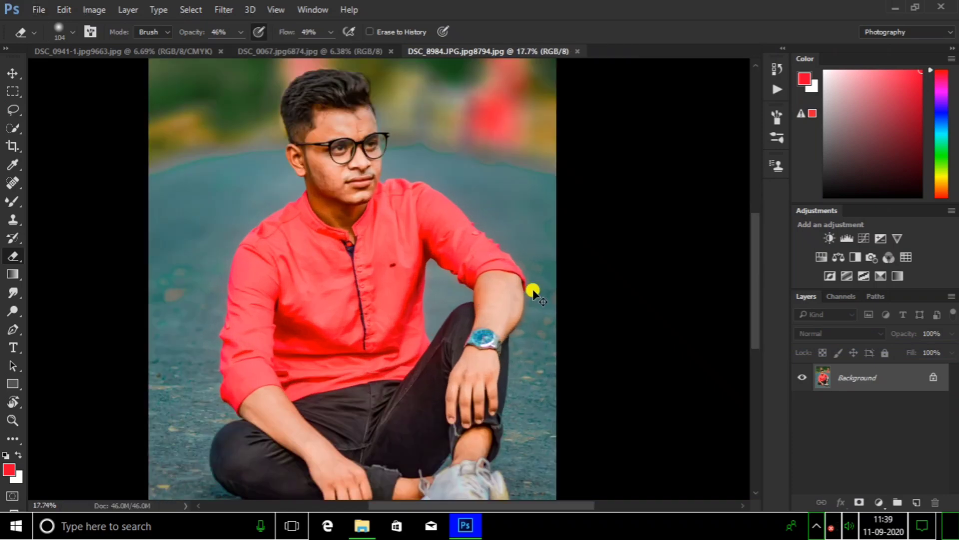
- Duplicate the flattened Background onto a new Layer 1
{"action": "key", "text": "ctrl+j"}
{"action": "scroll", "coordinate": [291, 188], "scroll_direction": "up", "scroll_amount": 1}
{"action": "scroll", "coordinate": [349, 158], "scroll_direction": "up", "scroll_amount": 2}
{"action": "scroll", "coordinate": [368, 179], "scroll_direction": "up", "scroll_amount": 2}
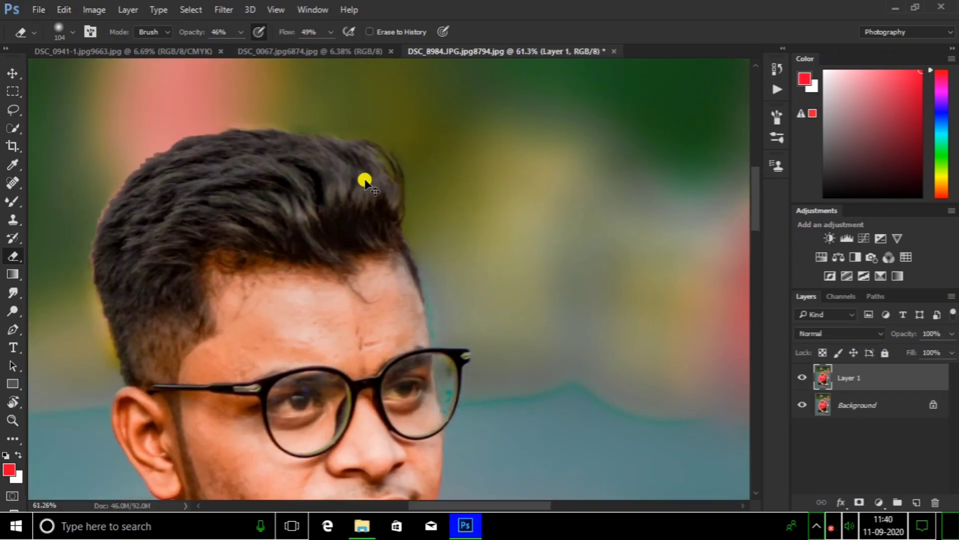
{"action": "scroll", "coordinate": [369, 180], "scroll_direction": "down", "scroll_amount": 5}
{"action": "scroll", "coordinate": [385, 150], "scroll_direction": "up", "scroll_amount": 1}
{"action": "scroll", "coordinate": [392, 120], "scroll_direction": "up", "scroll_amount": 3}
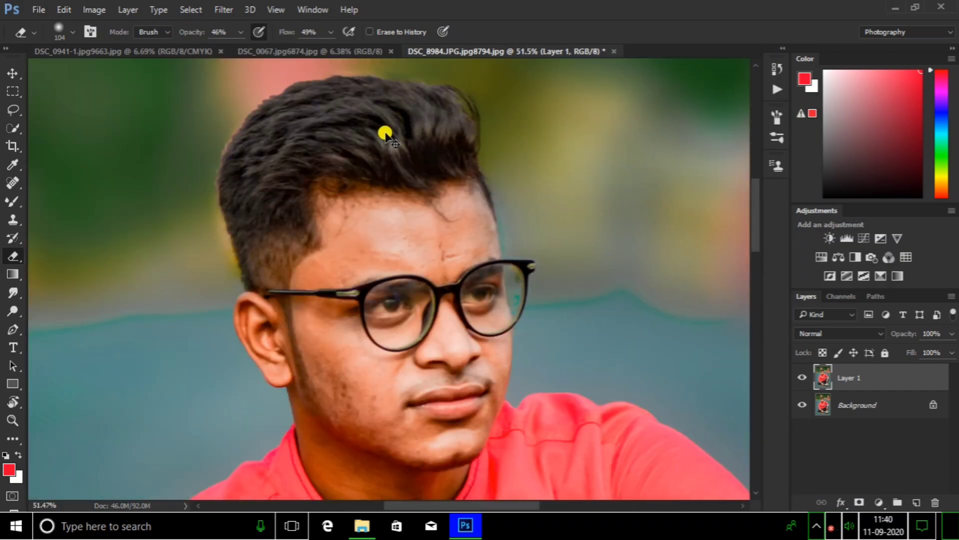
- Run a Liquify pass on the man's head and apply it
{"action": "key", "text": "shift+ctrl+x"}
{"action": "left_click", "coordinate": [862, 62]}
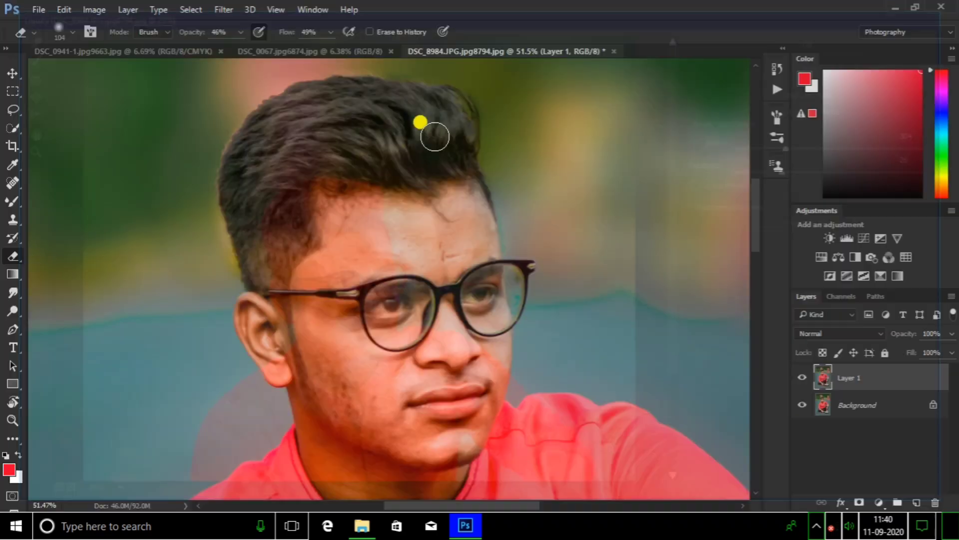
{"action": "scroll", "coordinate": [395, 160], "scroll_direction": "down", "scroll_amount": 1}
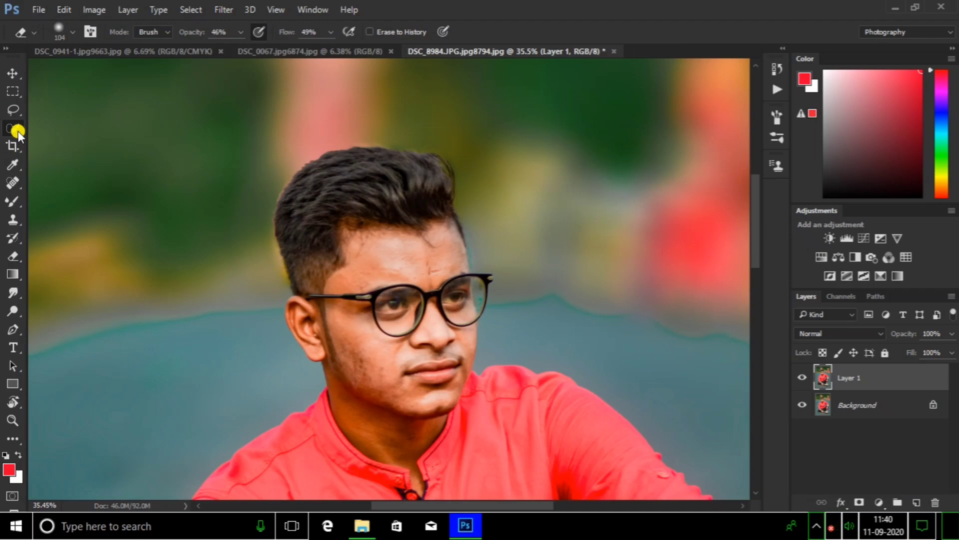
- Quick-select the background around the man, extending it down past his leg and shoe
{"action": "left_click", "coordinate": [14, 128]}
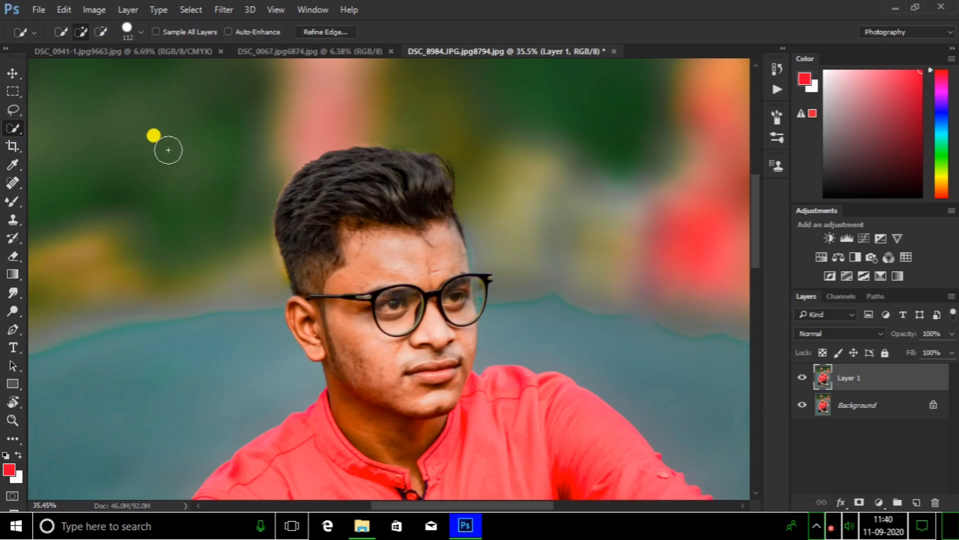
{"action": "scroll", "coordinate": [164, 150], "scroll_direction": "down", "scroll_amount": 1}
{"action": "left_click_drag", "start_coordinate": [165, 150], "coordinate": [237, 146]}
{"action": "right_click", "coordinate": [230, 145]}
{"action": "key", "text": "Escape"}
{"action": "scroll", "coordinate": [317, 280], "scroll_direction": "down", "scroll_amount": 1}
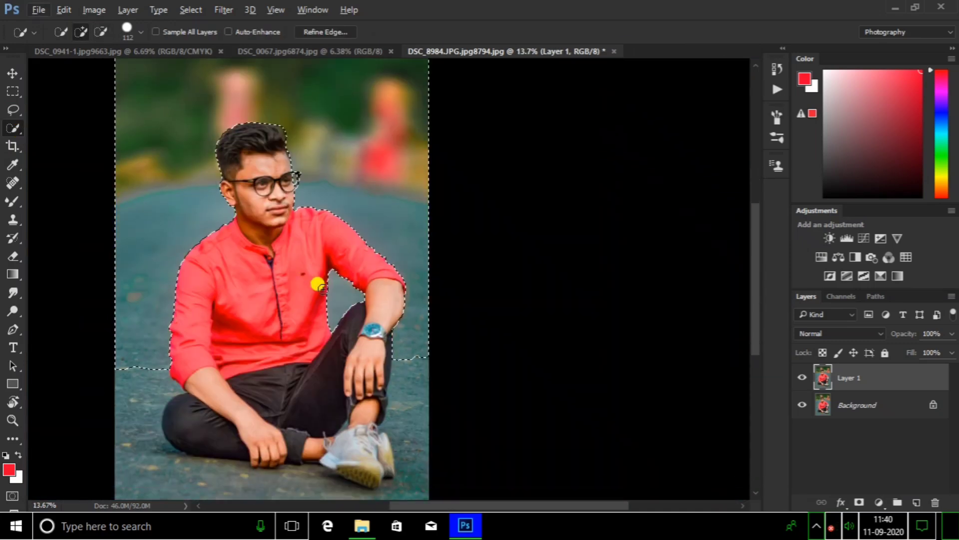
{"action": "scroll", "coordinate": [400, 265], "scroll_direction": "up", "scroll_amount": 2}
{"action": "scroll", "coordinate": [465, 315], "scroll_direction": "up", "scroll_amount": 1}
{"action": "scroll", "coordinate": [449, 280], "scroll_direction": "down", "scroll_amount": 2}
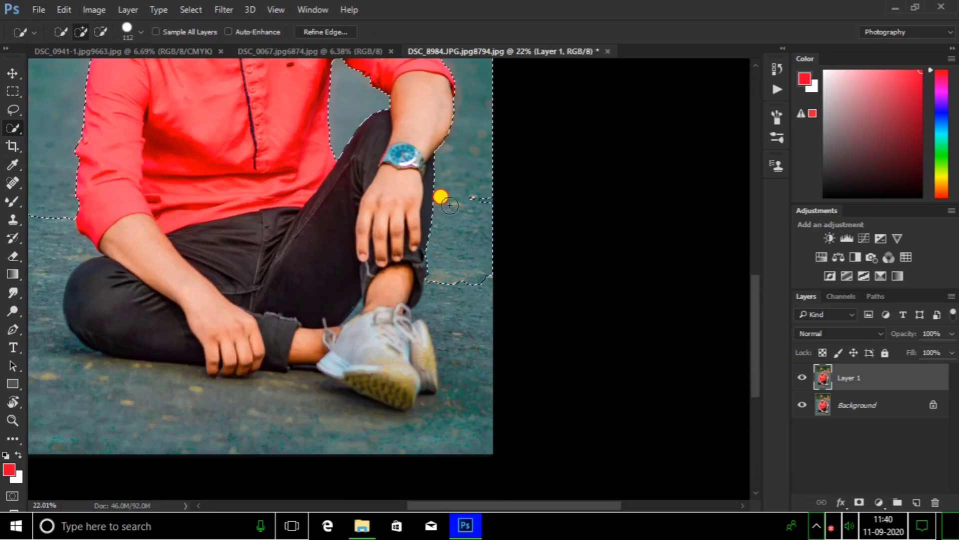
{"action": "mouse_move", "coordinate": [464, 316]}
{"action": "left_mouse_down"}
{"action": "mouse_move", "coordinate": [470, 397]}
{"action": "mouse_move", "coordinate": [444, 428]}
{"action": "left_mouse_up"}
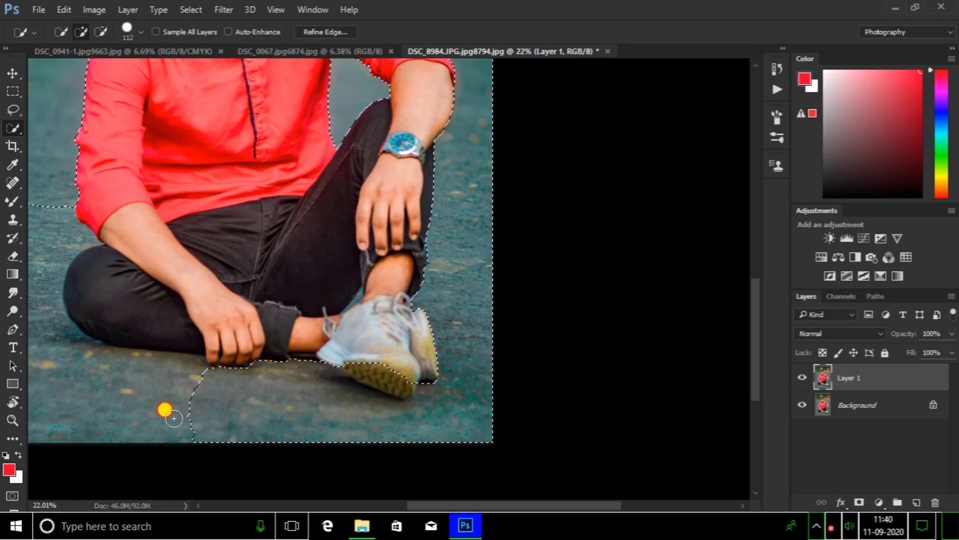
{"action": "left_click_drag", "start_coordinate": [43, 339], "coordinate": [149, 225]}
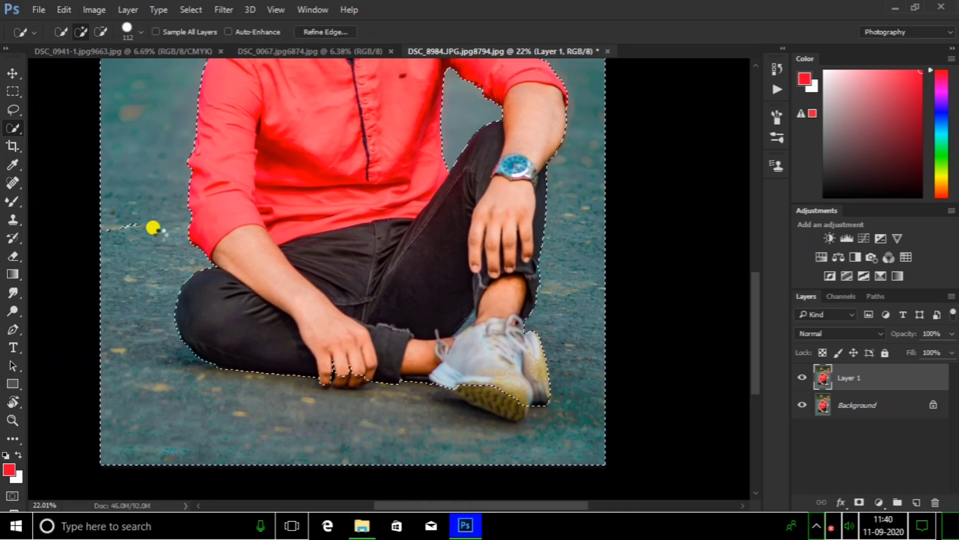
- Subtract the shoe sole and the trouser-to-shoe edge from the selection
{"action": "scroll", "coordinate": [374, 385], "scroll_direction": "up", "scroll_amount": 2}
{"action": "scroll", "coordinate": [290, 389], "scroll_direction": "up", "scroll_amount": 2}
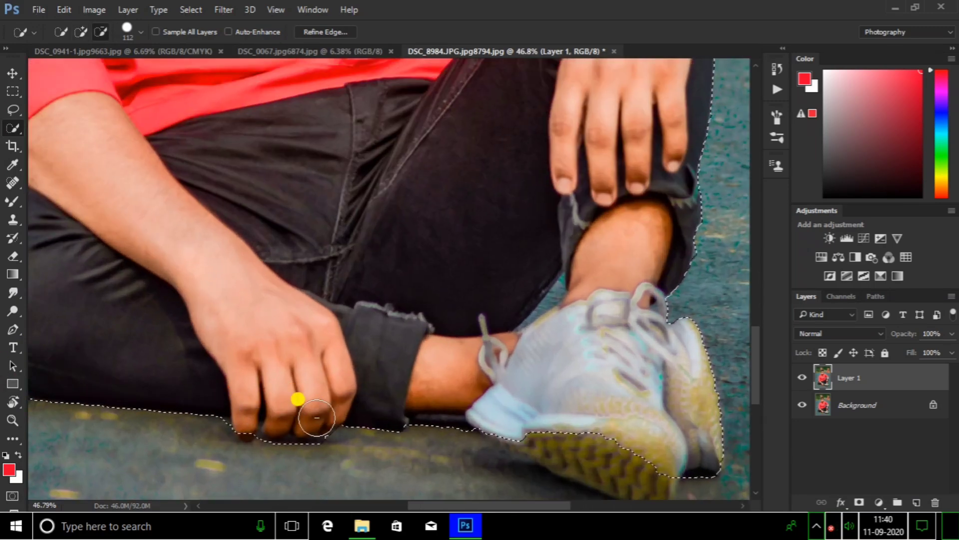
{"action": "left_click_drag", "start_coordinate": [249, 419], "coordinate": [483, 334]}
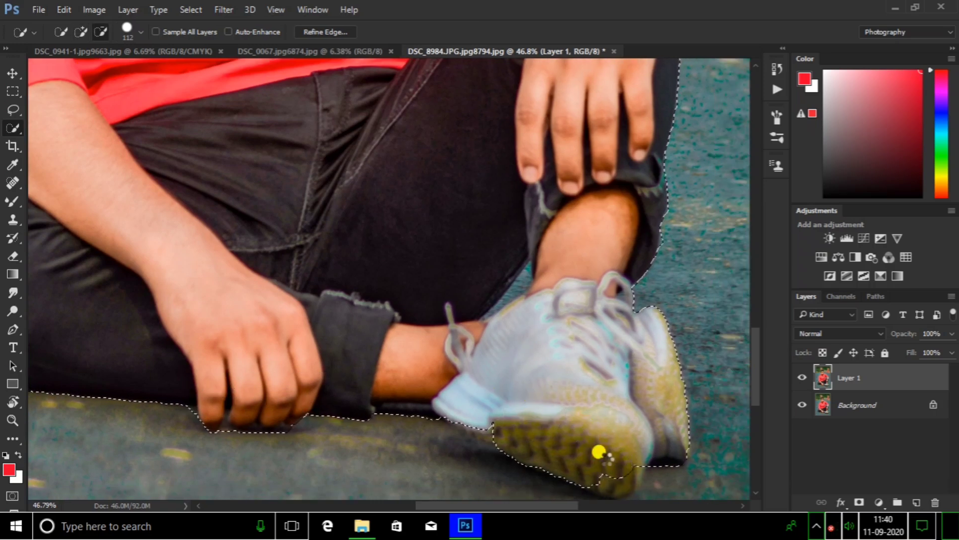
{"action": "scroll", "coordinate": [574, 325], "scroll_direction": "up", "scroll_amount": 1}
{"action": "scroll", "coordinate": [543, 243], "scroll_direction": "up", "scroll_amount": 3}
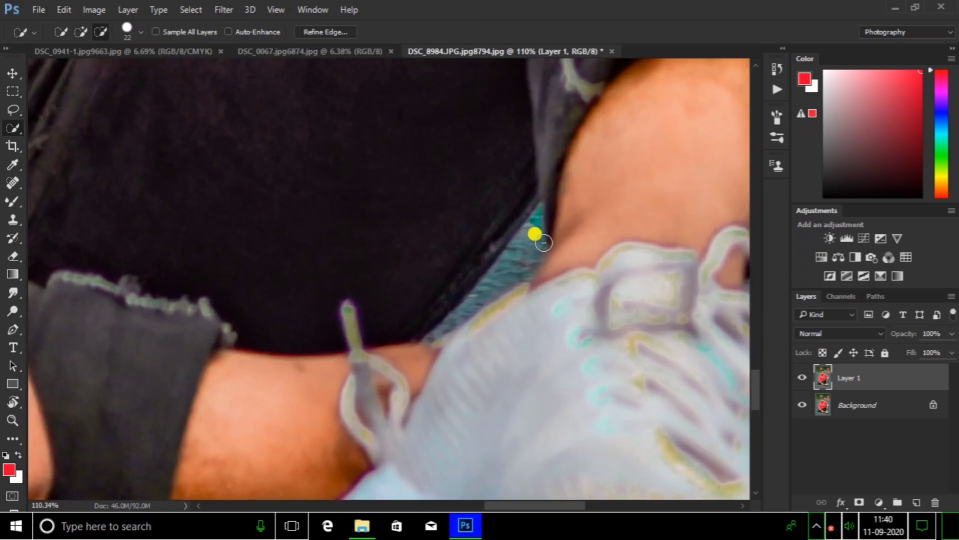
{"action": "left_click_drag", "start_coordinate": [525, 250], "coordinate": [531, 290]}
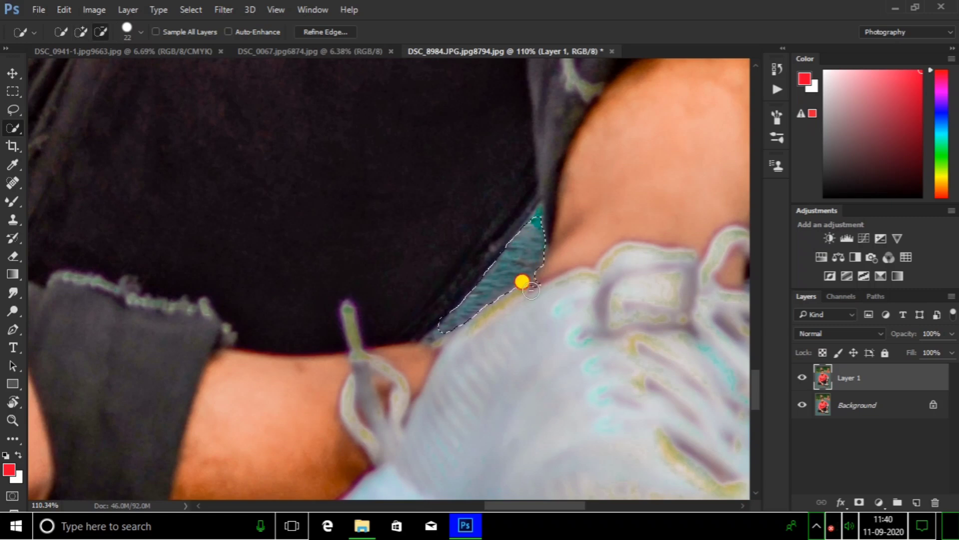
{"action": "scroll", "coordinate": [536, 218], "scroll_direction": "down", "scroll_amount": 3}
{"action": "scroll", "coordinate": [544, 253], "scroll_direction": "down", "scroll_amount": 2}
{"action": "scroll", "coordinate": [520, 231], "scroll_direction": "down", "scroll_amount": 2}
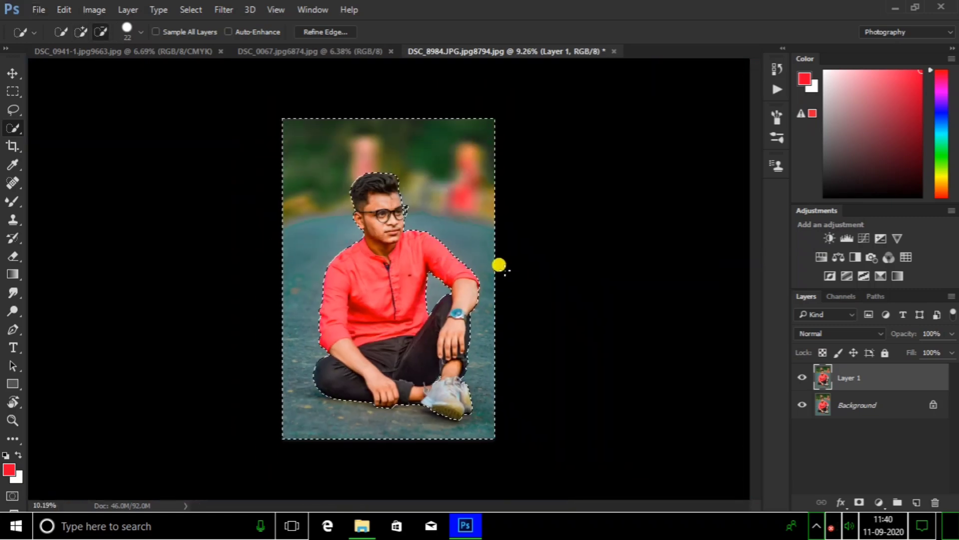
- Add a Color Lookup layer with a Fuji ETERNA film LUT at lowered opacity
{"action": "left_click", "coordinate": [907, 256]}
{"action": "left_click", "coordinate": [705, 99]}
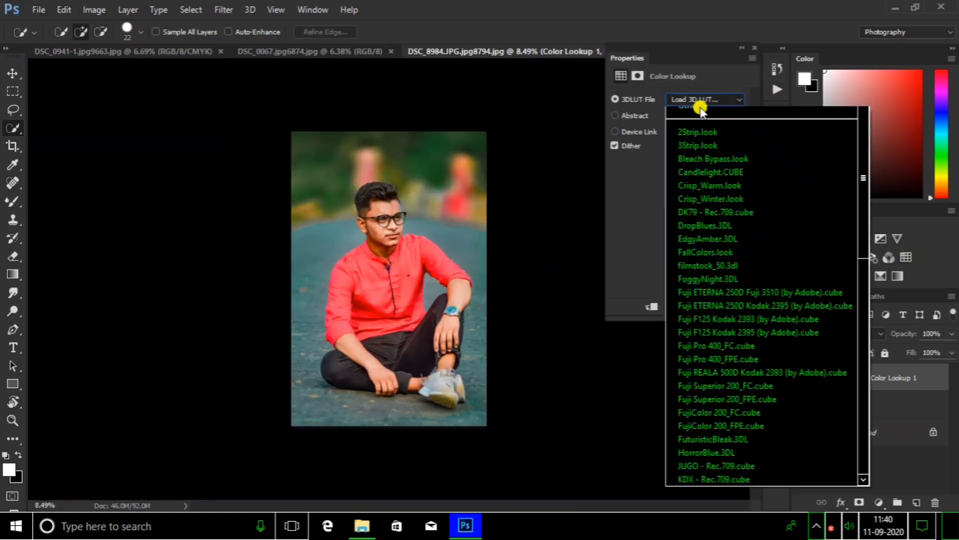
{"action": "left_click", "coordinate": [728, 313]}
{"action": "left_click_drag", "start_coordinate": [911, 340], "coordinate": [879, 338]}
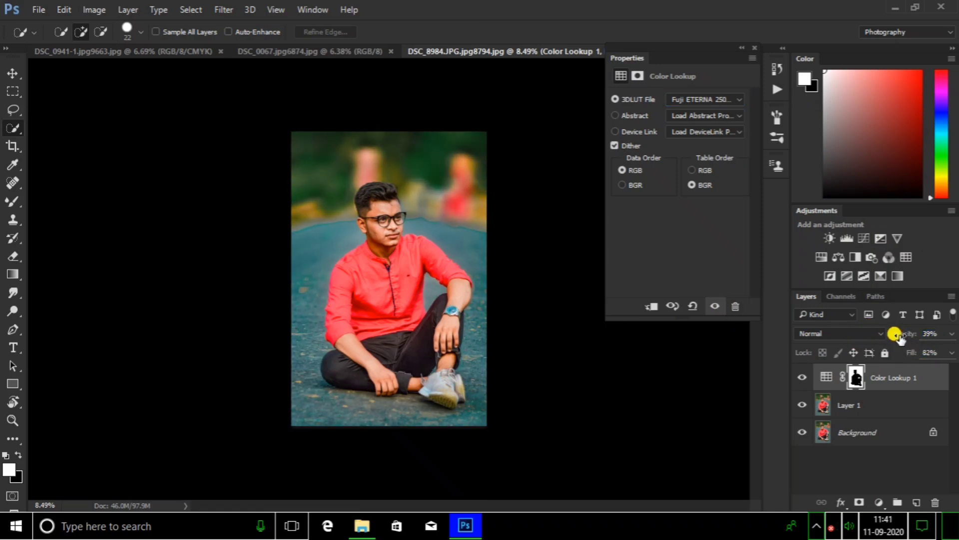
{"action": "scroll", "coordinate": [433, 214], "scroll_direction": "up", "scroll_amount": 1}
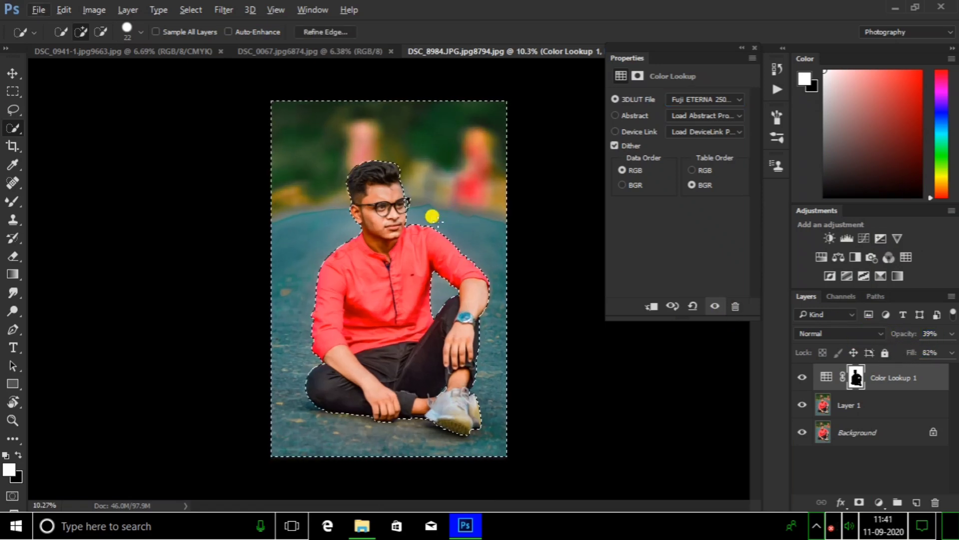
- Add a second Color Lookup layer and try abstract looks such as Cobalt-Carmine
{"action": "left_click", "coordinate": [904, 257]}
{"action": "left_click", "coordinate": [724, 116]}
{"action": "left_click", "coordinate": [718, 182]}
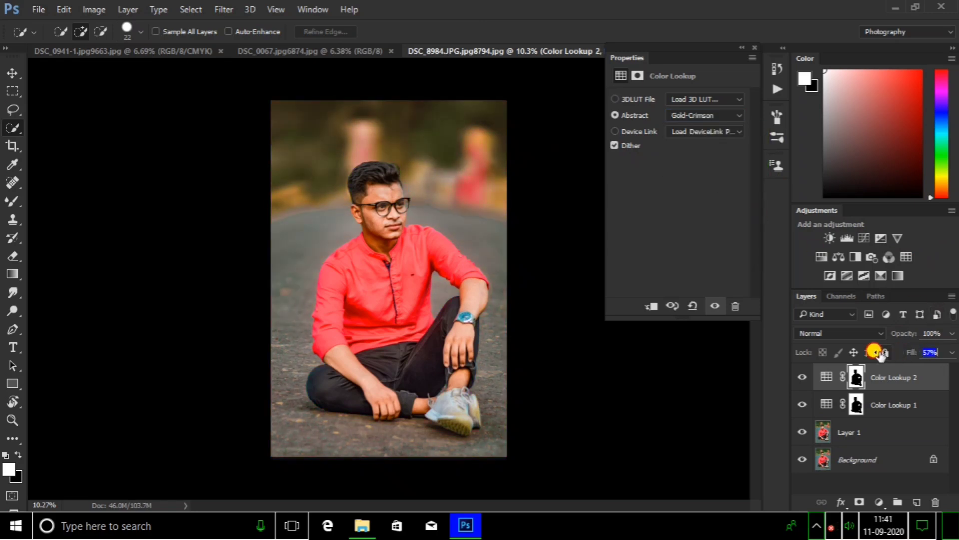
{"action": "left_click", "coordinate": [703, 120]}
{"action": "left_click", "coordinate": [704, 118]}
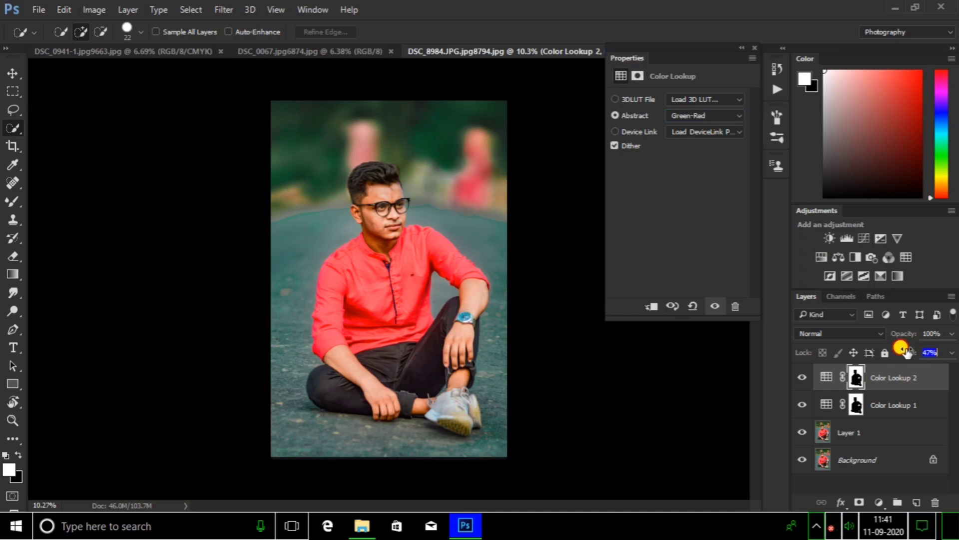
- Add a third Color Lookup with DropBlues.3DL, and set Color Lookup 2 to Sienna-Blue at 42% fill
{"action": "left_click", "coordinate": [906, 257]}
{"action": "left_click", "coordinate": [704, 99]}
{"action": "left_click", "coordinate": [712, 247]}
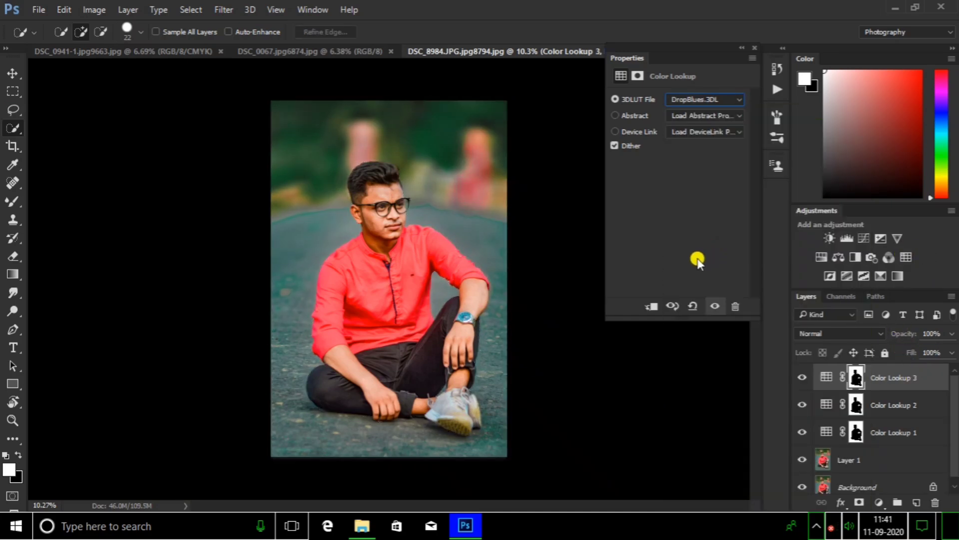
{"action": "left_click", "coordinate": [826, 406]}
{"action": "left_click", "coordinate": [840, 403]}
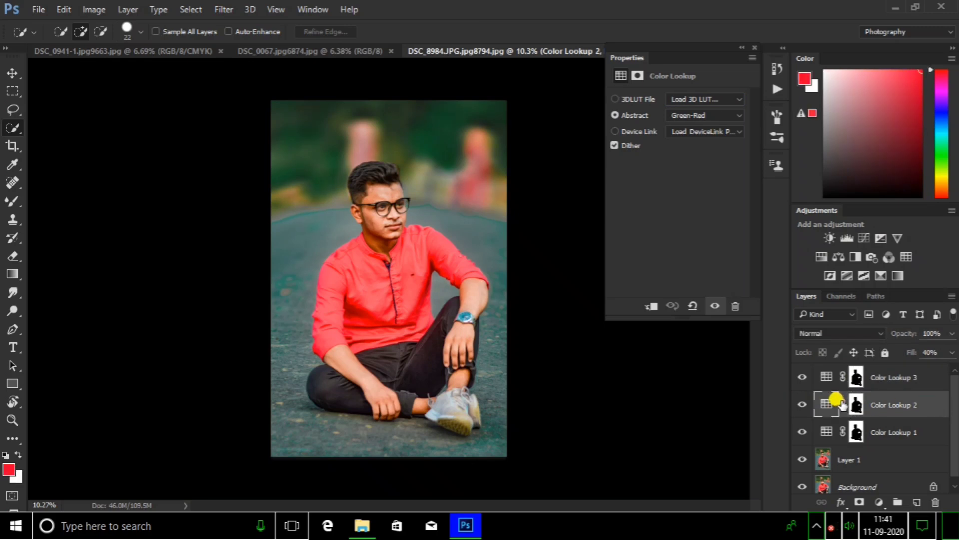
{"action": "left_click", "coordinate": [717, 119]}
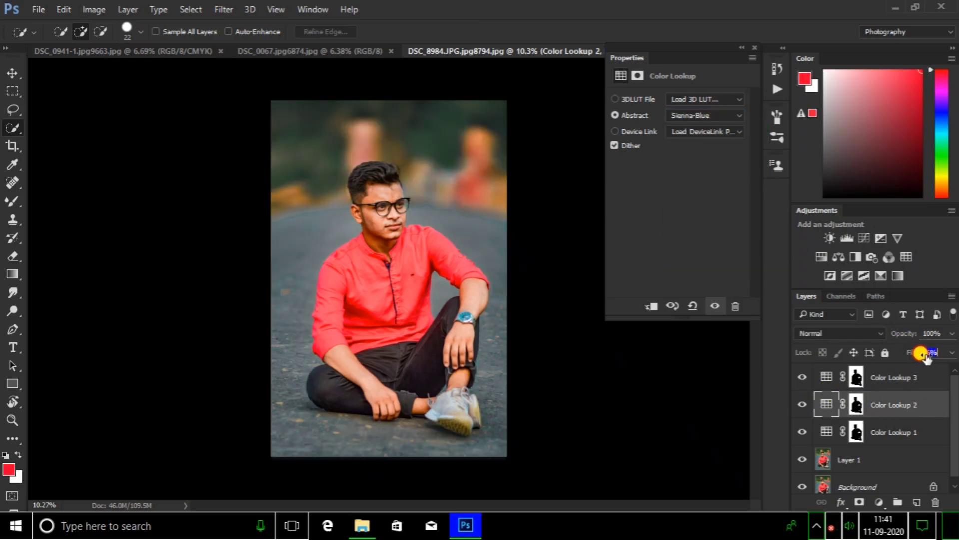
{"action": "type", "text": "55"}
{"action": "key", "text": "Down"}
- Flatten the image and duplicate the Background layer
{"action": "right_click", "coordinate": [850, 481]}
{"action": "left_click", "coordinate": [800, 487]}
{"action": "scroll", "coordinate": [381, 171], "scroll_direction": "up", "scroll_amount": 2}
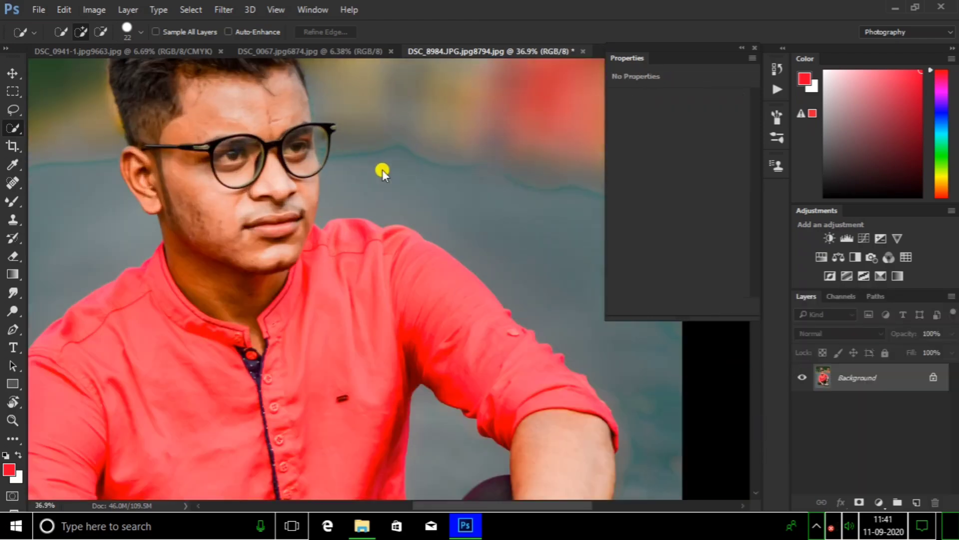
{"action": "key", "text": "ctrl+j"}
{"action": "scroll", "coordinate": [365, 190], "scroll_direction": "up", "scroll_amount": 1}
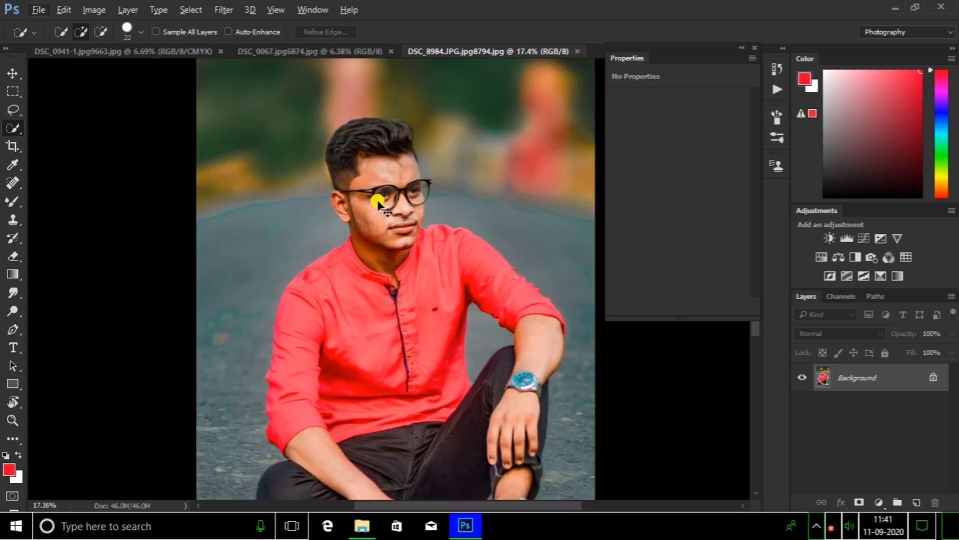
- Push the hair crown upward with Liquify's Forward Warp brush and apply the change
{"action": "key", "text": "shift+ctrl+x"}
{"action": "scroll", "coordinate": [360, 142], "scroll_direction": "up", "scroll_amount": 2}
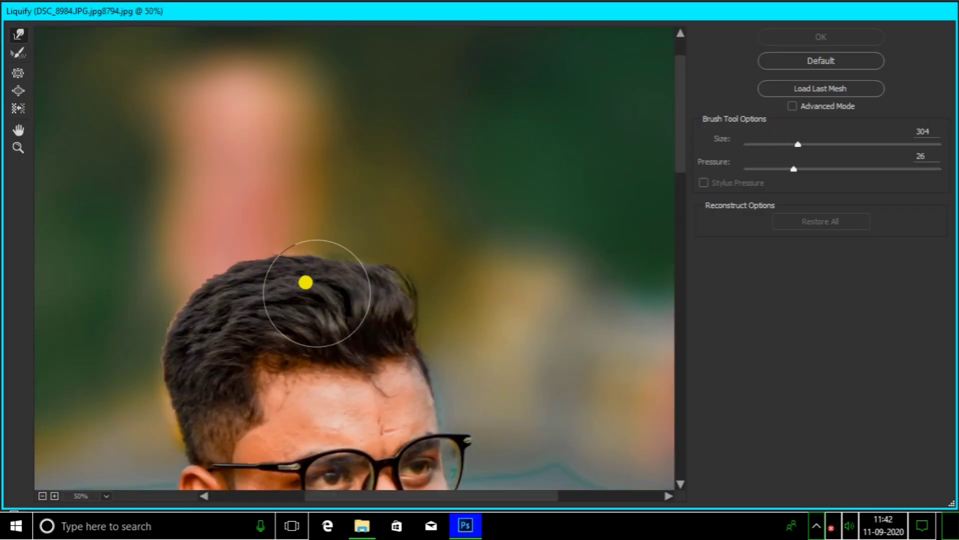
{"action": "key", "text": "bracketright"}
{"action": "key", "text": "bracketright"}
{"action": "key", "text": "bracketright"}
{"action": "mouse_move", "coordinate": [327, 288]}
{"action": "left_mouse_down"}
{"action": "mouse_move", "coordinate": [310, 302]}
{"action": "mouse_move", "coordinate": [289, 277]}
{"action": "left_mouse_up"}
{"action": "key", "text": "bracketleft"}
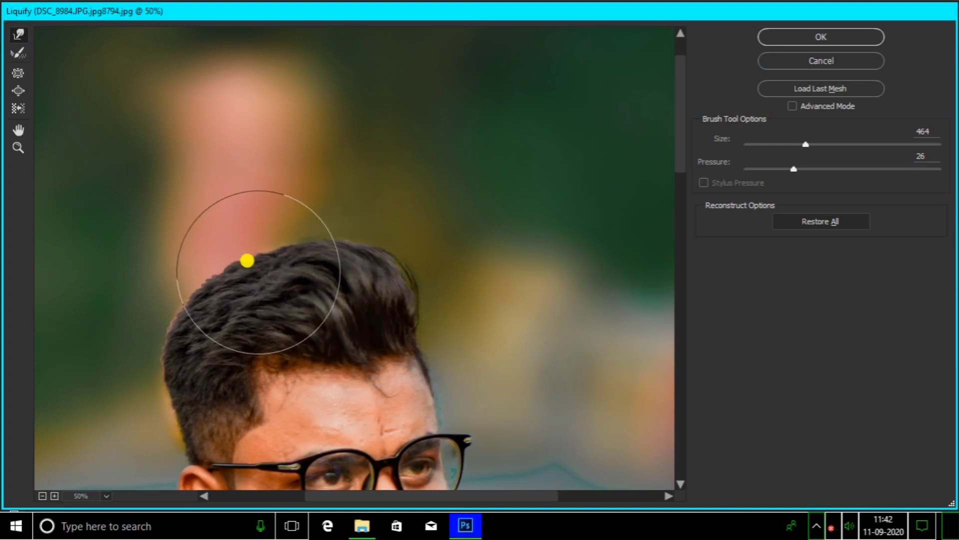
{"action": "scroll", "coordinate": [246, 259], "scroll_direction": "down", "scroll_amount": 1}
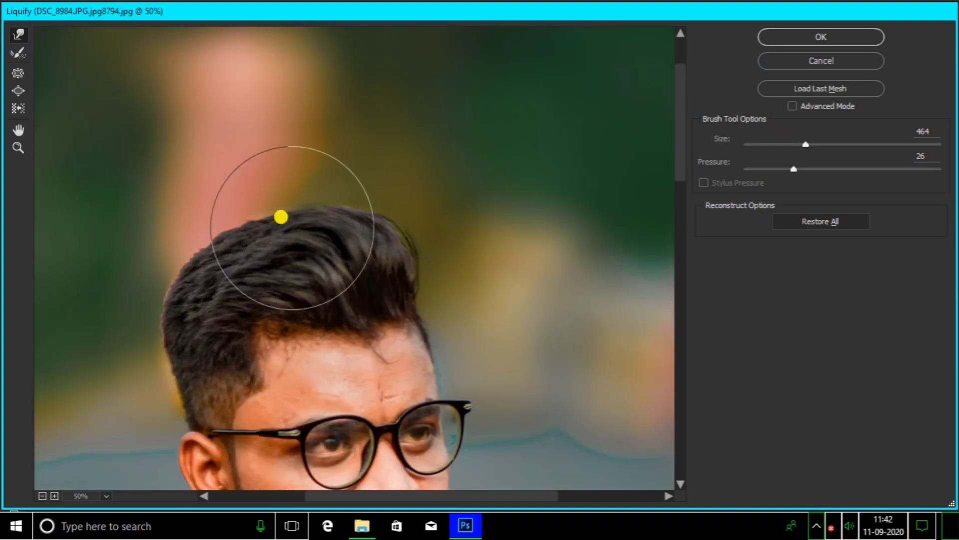
{"action": "scroll", "coordinate": [406, 215], "scroll_direction": "down", "scroll_amount": 1}
{"action": "scroll", "coordinate": [275, 221], "scroll_direction": "down", "scroll_amount": 1}
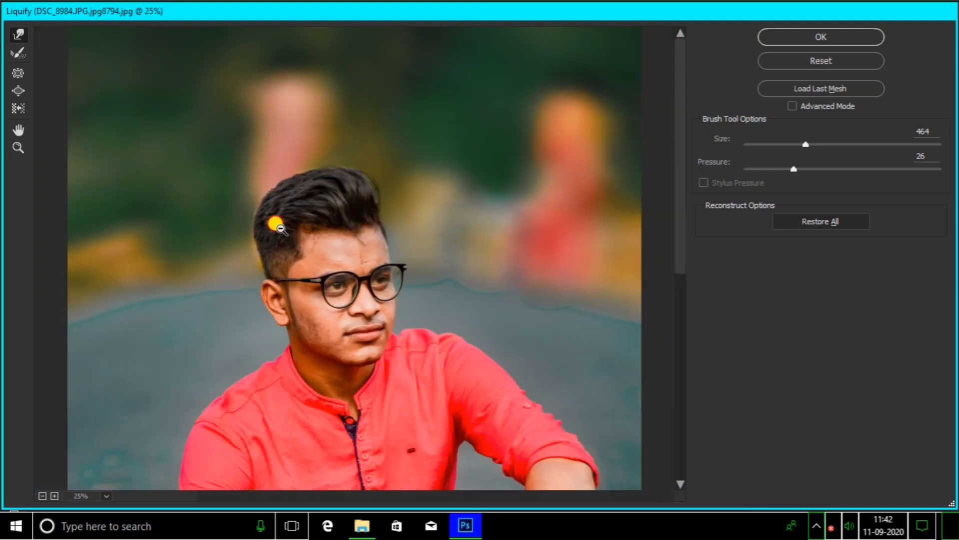
{"action": "scroll", "coordinate": [402, 177], "scroll_direction": "down", "scroll_amount": 2}
{"action": "scroll", "coordinate": [340, 120], "scroll_direction": "up", "scroll_amount": 1}
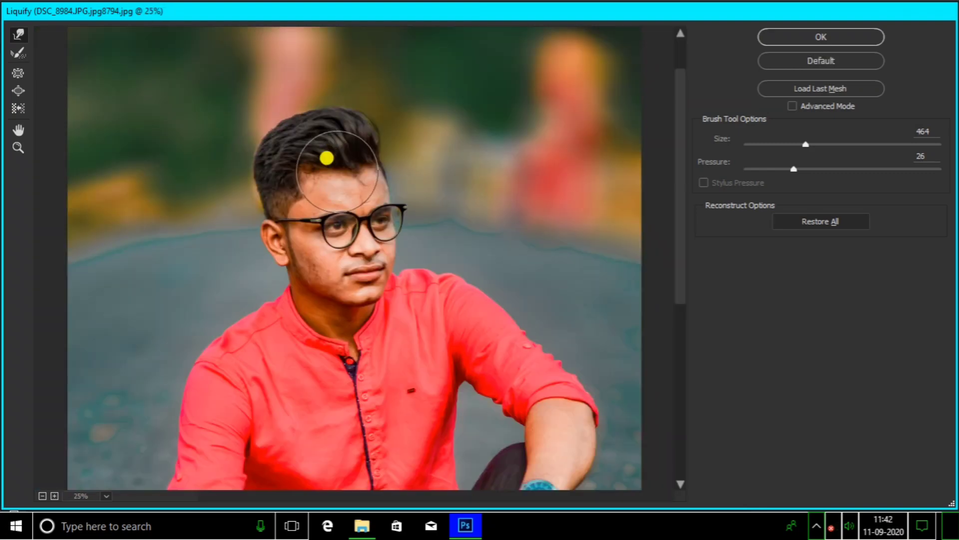
{"action": "scroll", "coordinate": [344, 123], "scroll_direction": "down", "scroll_amount": 1}
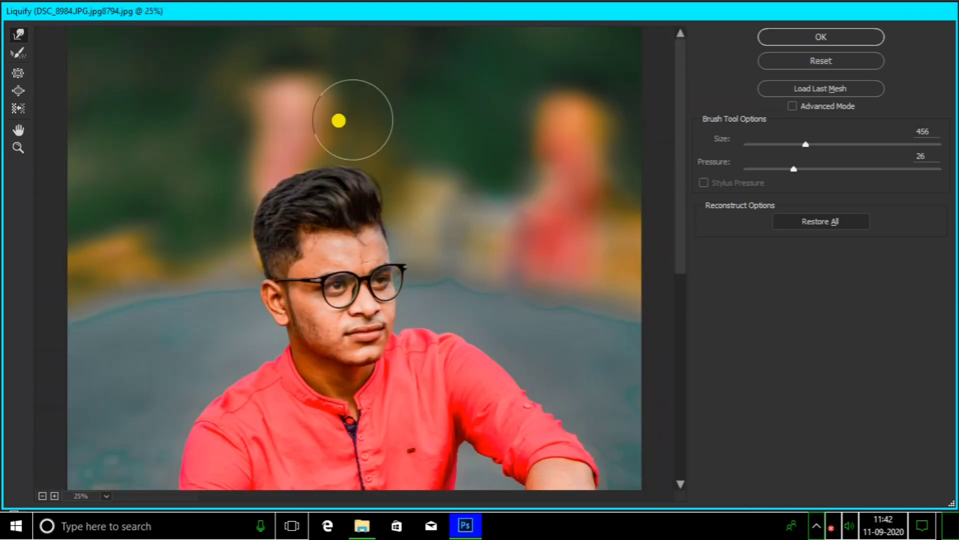
{"action": "scroll", "coordinate": [340, 121], "scroll_direction": "down", "scroll_amount": 1}
{"action": "left_click", "coordinate": [854, 39]}
- Merge the visible layers into a new layer and switch to the mixer brush
{"action": "right_click", "coordinate": [850, 378]}
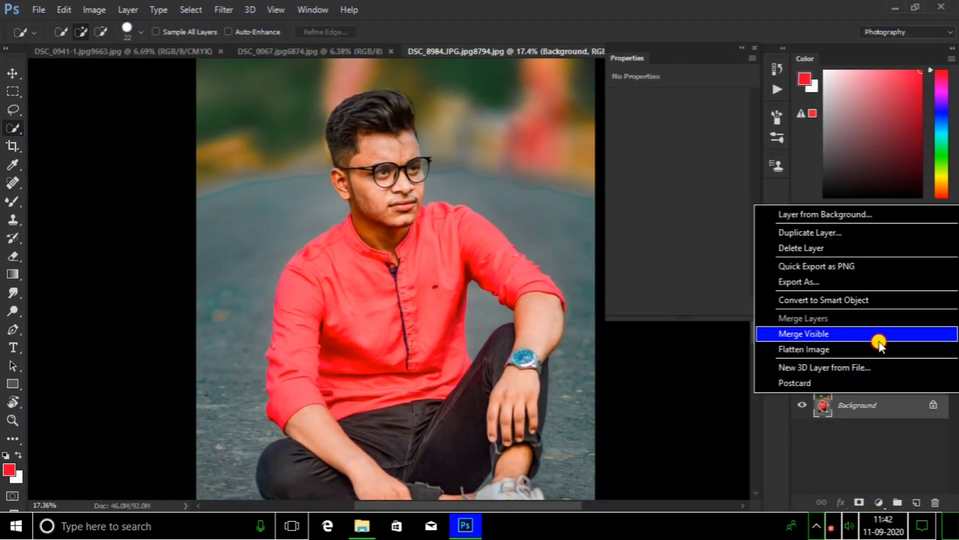
{"action": "left_click", "coordinate": [878, 336]}
{"action": "key", "text": "b"}
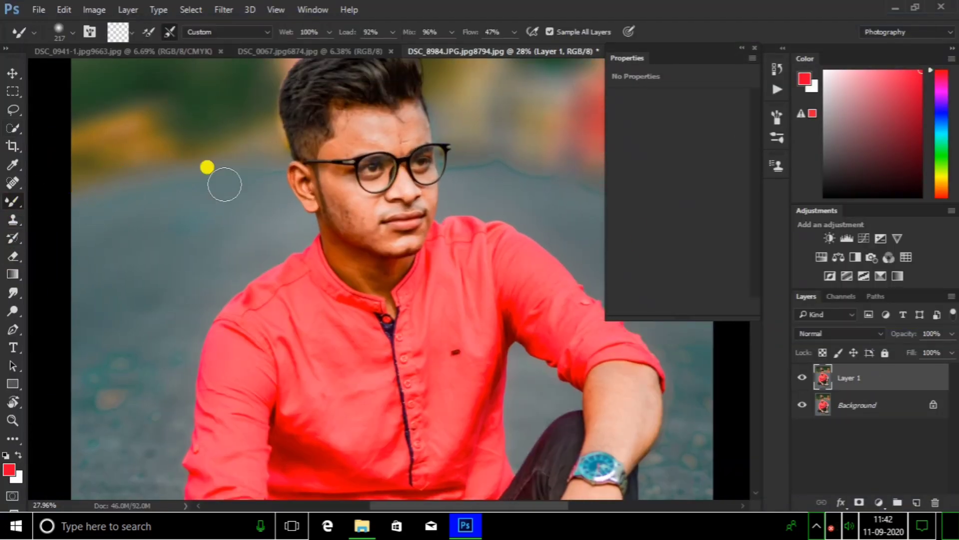
{"action": "scroll", "coordinate": [577, 179], "scroll_direction": "right", "scroll_amount": 1}
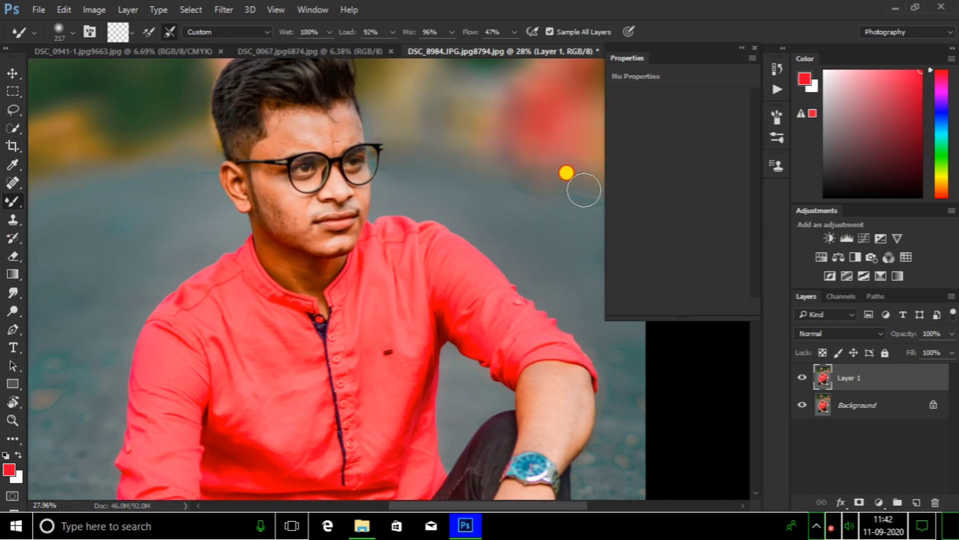
{"action": "scroll", "coordinate": [583, 189], "scroll_direction": "right", "scroll_amount": 1}
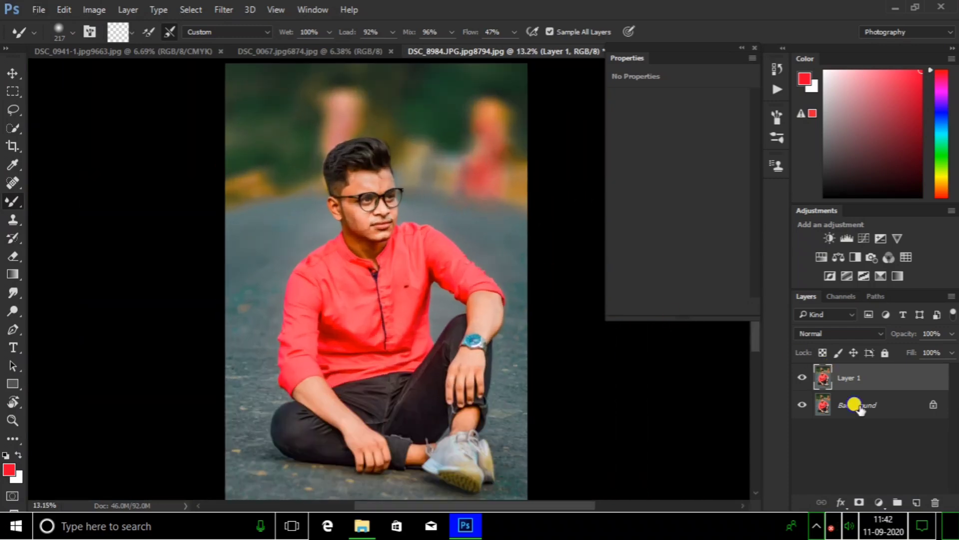
- Add a Color Lookup layer with the Fuji ETERNA 250 LUT at 36% fill
{"action": "left_click", "coordinate": [807, 276]}
{"action": "left_click", "coordinate": [704, 99]}
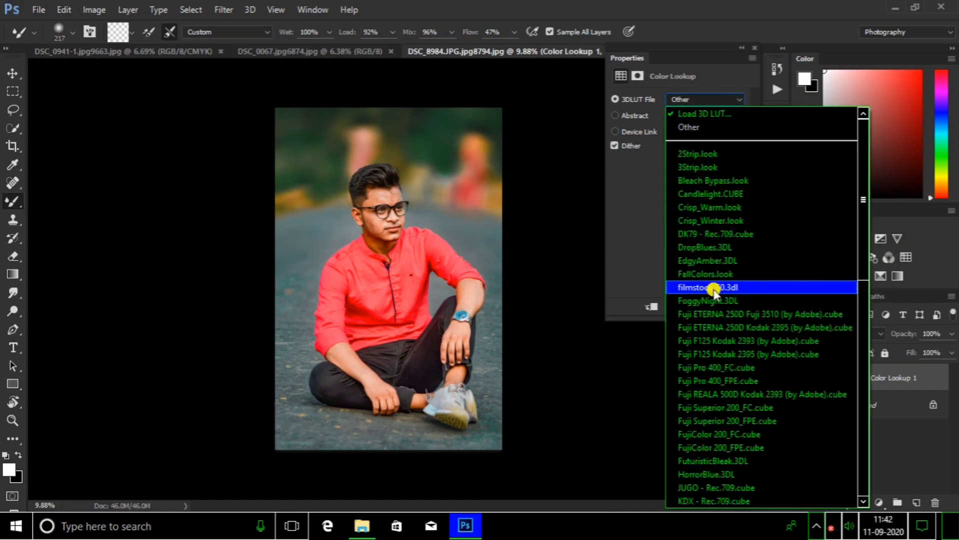
{"action": "left_click", "coordinate": [739, 371]}
{"action": "left_click_drag", "start_coordinate": [868, 353], "coordinate": [905, 328]}
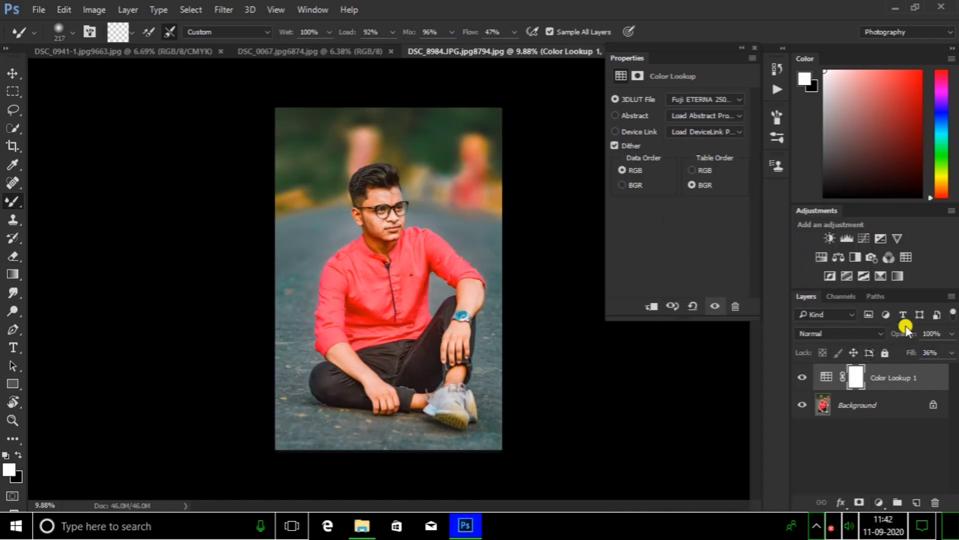
{"action": "right_click", "coordinate": [908, 391]}
- Flatten the graded image and spot-heal the blemishes on the forehead and brow
{"action": "left_click", "coordinate": [814, 343]}
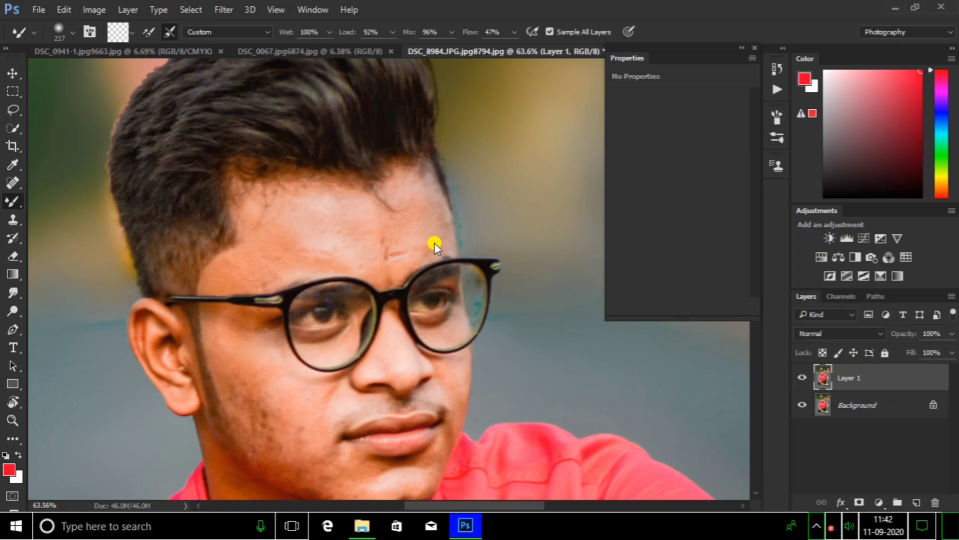
{"action": "scroll", "coordinate": [434, 242], "scroll_direction": "up", "scroll_amount": 3}
{"action": "left_click", "coordinate": [13, 182]}
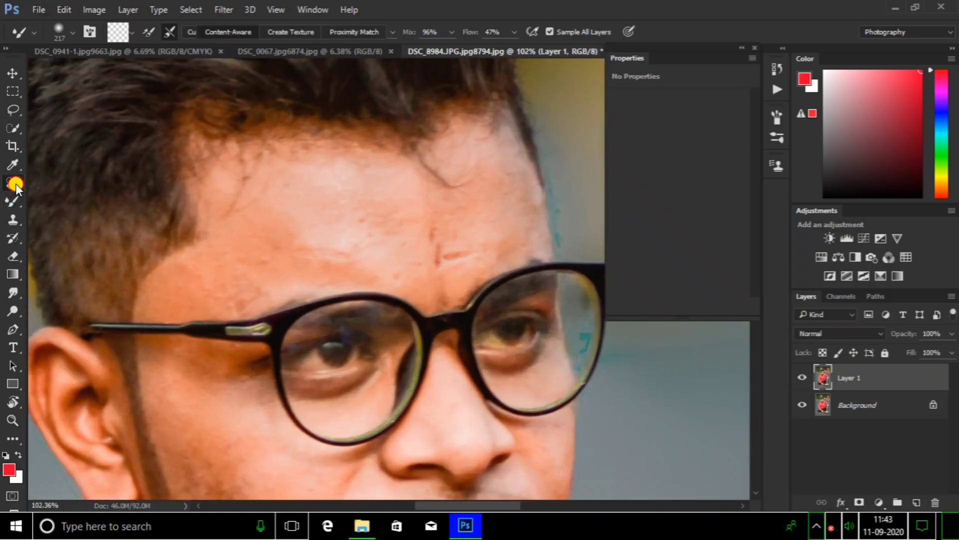
{"action": "left_click_drag", "start_coordinate": [412, 150], "coordinate": [454, 183]}
{"action": "left_click", "coordinate": [452, 250]}
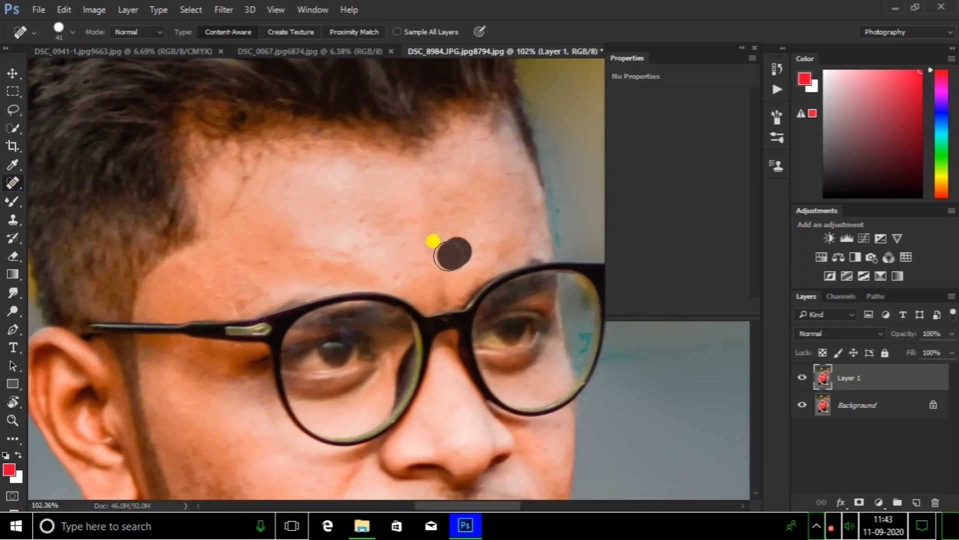
- Spot-heal the cheek and jaw blemishes, then add a Vibrance adjustment layer
{"action": "scroll", "coordinate": [482, 178], "scroll_direction": "down", "scroll_amount": 1}
{"action": "scroll", "coordinate": [429, 207], "scroll_direction": "down", "scroll_amount": 2}
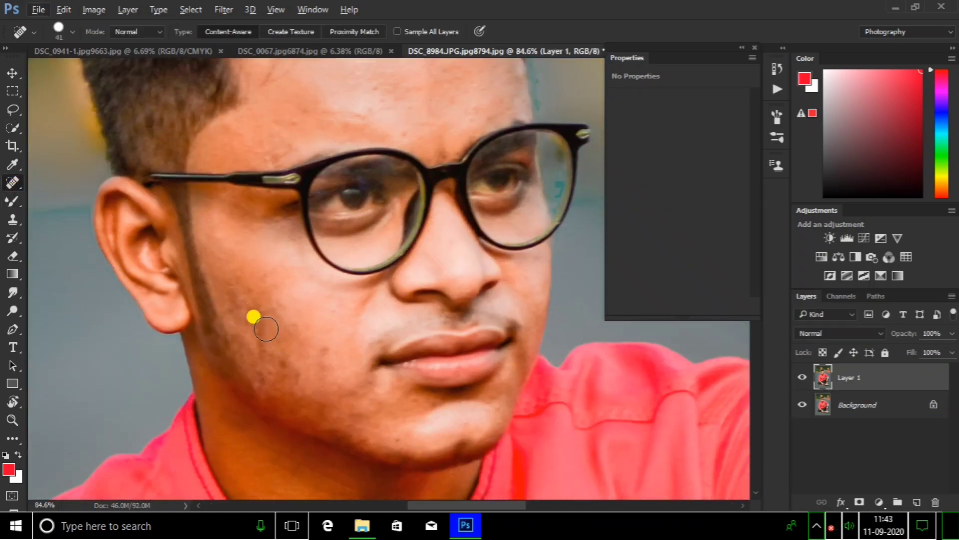
{"action": "left_click", "coordinate": [211, 230]}
{"action": "left_click", "coordinate": [232, 310]}
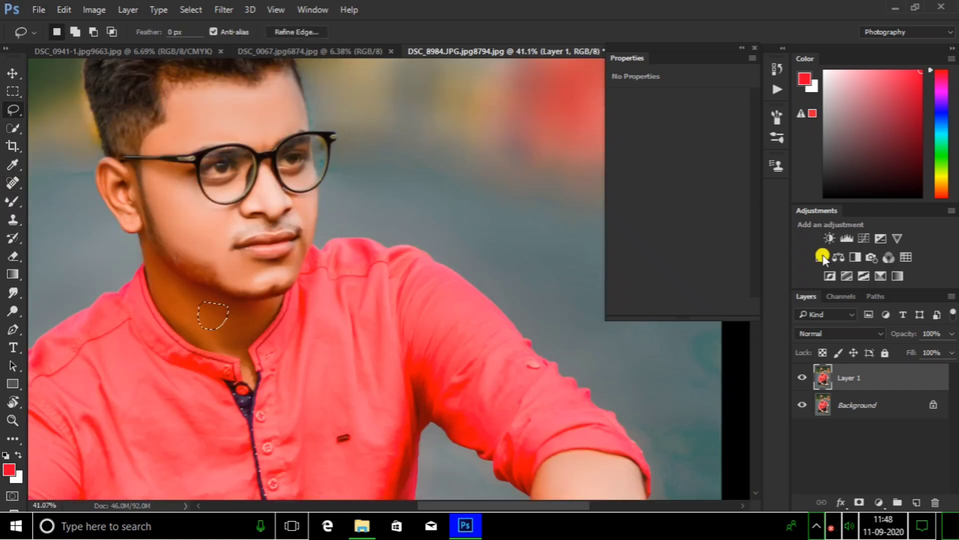
{"action": "left_click", "coordinate": [898, 238]}
- Set Vibrance Saturation to -6 and ready a small, fully soft eraser on its mask
{"action": "left_click_drag", "start_coordinate": [677, 132], "coordinate": [673, 132]}
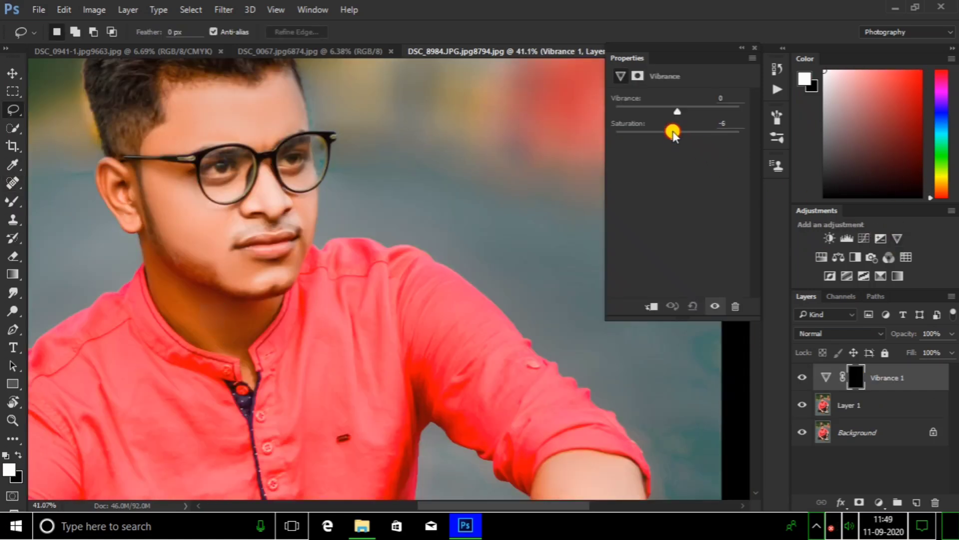
{"action": "left_click", "coordinate": [13, 256]}
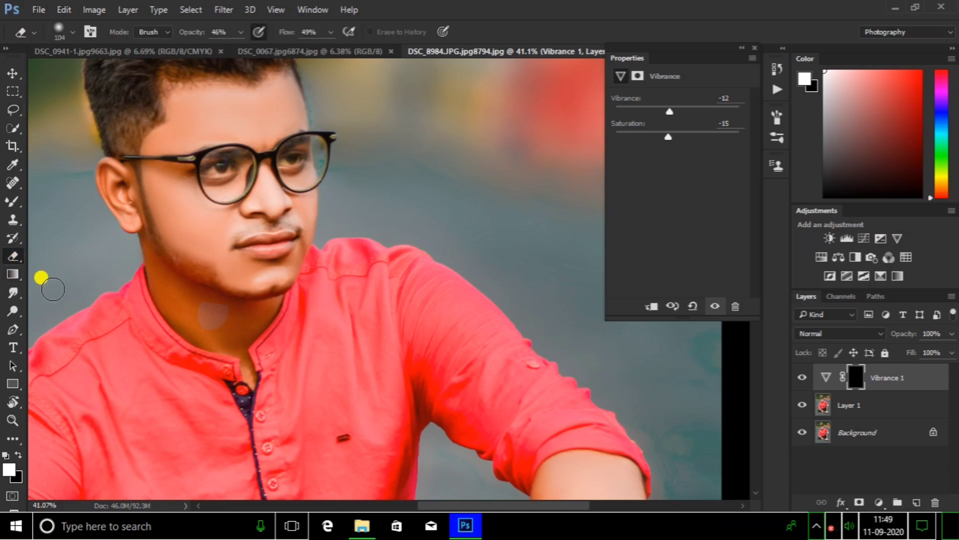
{"action": "key", "text": "x"}
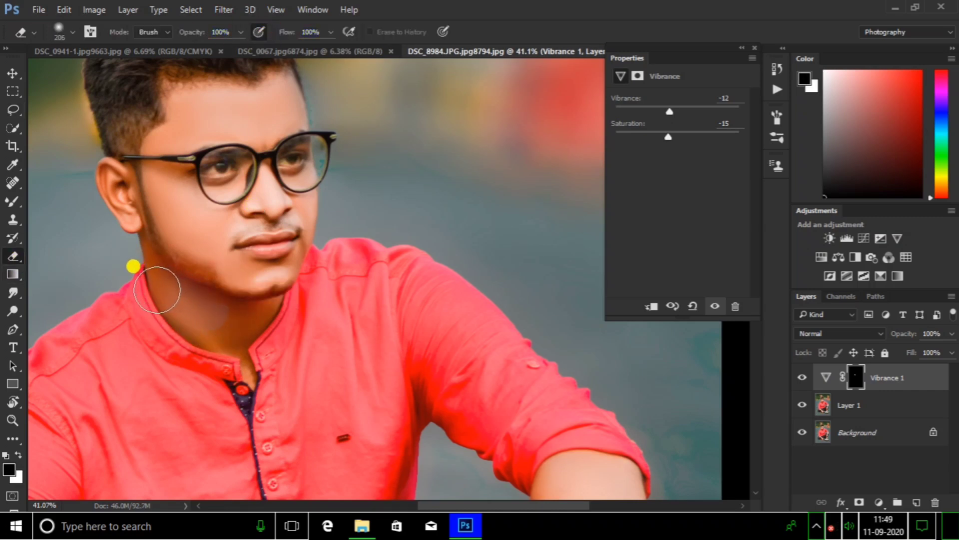
{"action": "left_click_drag", "start_coordinate": [191, 334], "coordinate": [214, 285]}
{"action": "scroll", "coordinate": [210, 340], "scroll_direction": "up", "scroll_amount": 1}
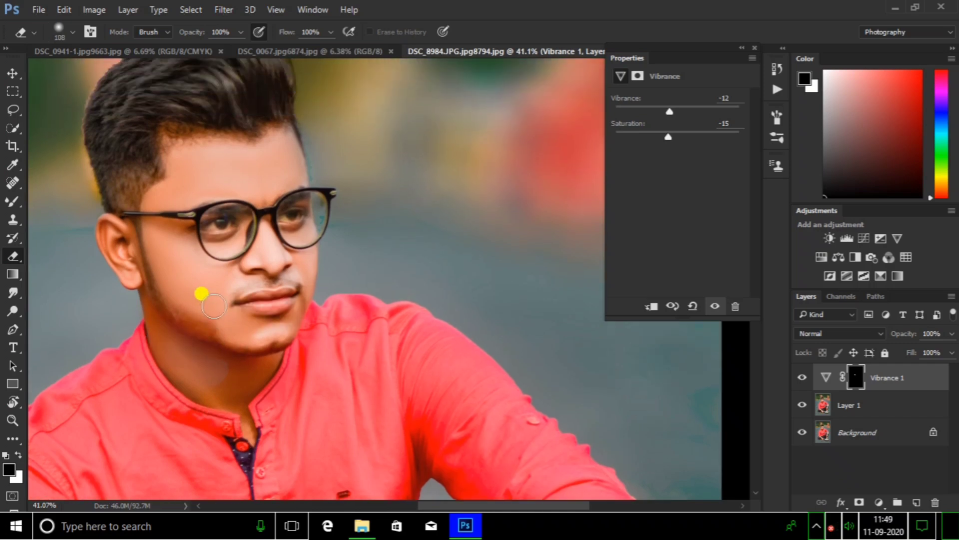
{"action": "right_click", "coordinate": [194, 315]}
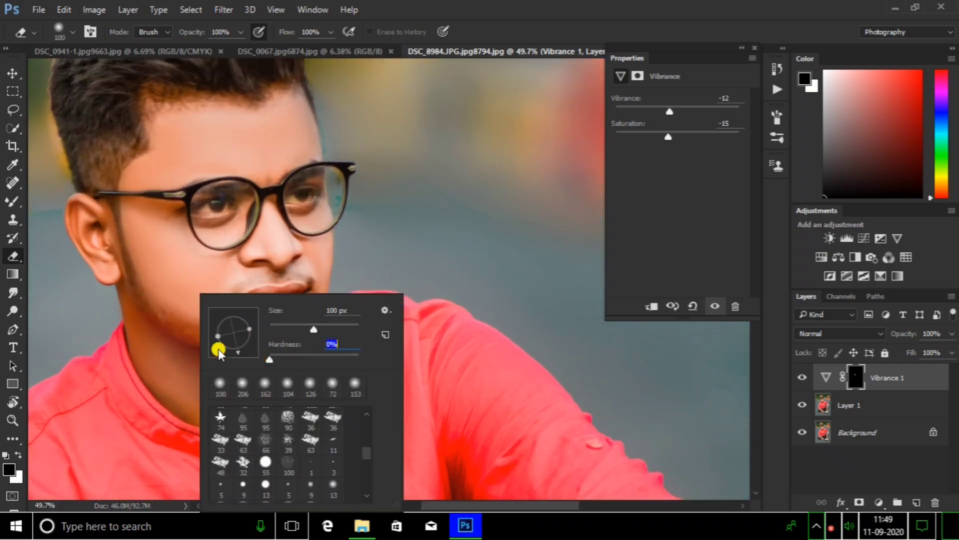
{"action": "left_click", "coordinate": [197, 339]}
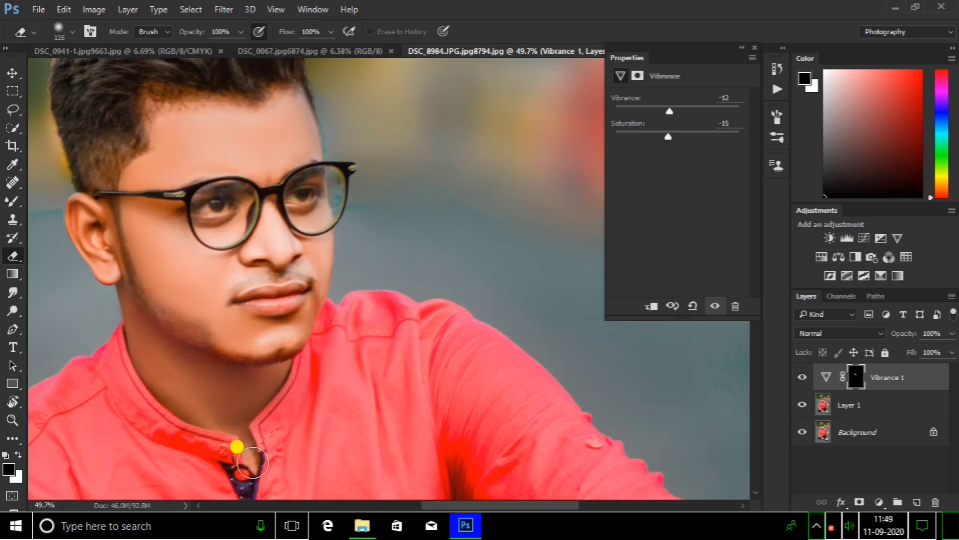
- Erase the Vibrance mask over the neck and chin with a smaller soft brush
{"action": "left_click_drag", "start_coordinate": [280, 374], "coordinate": [308, 328]}
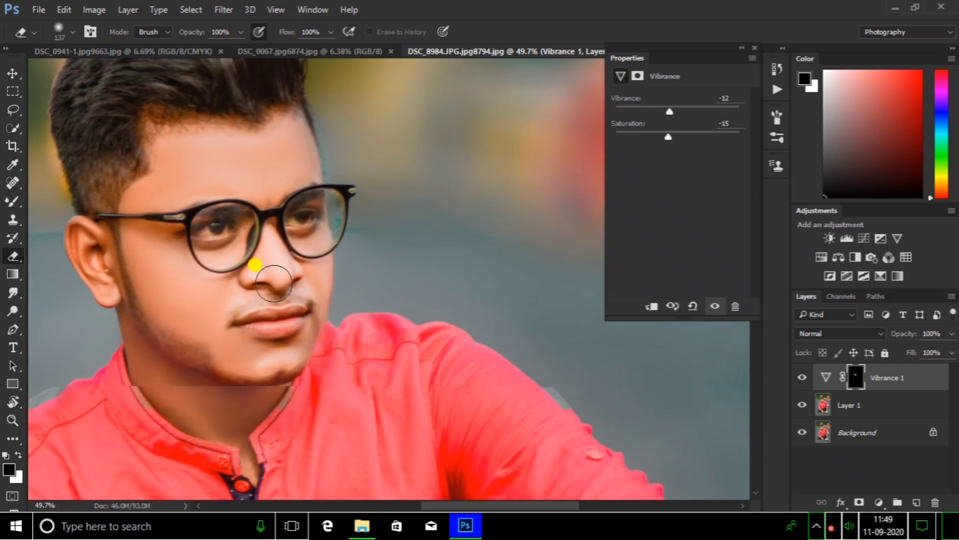
{"action": "scroll", "coordinate": [282, 220], "scroll_direction": "up", "scroll_amount": 2}
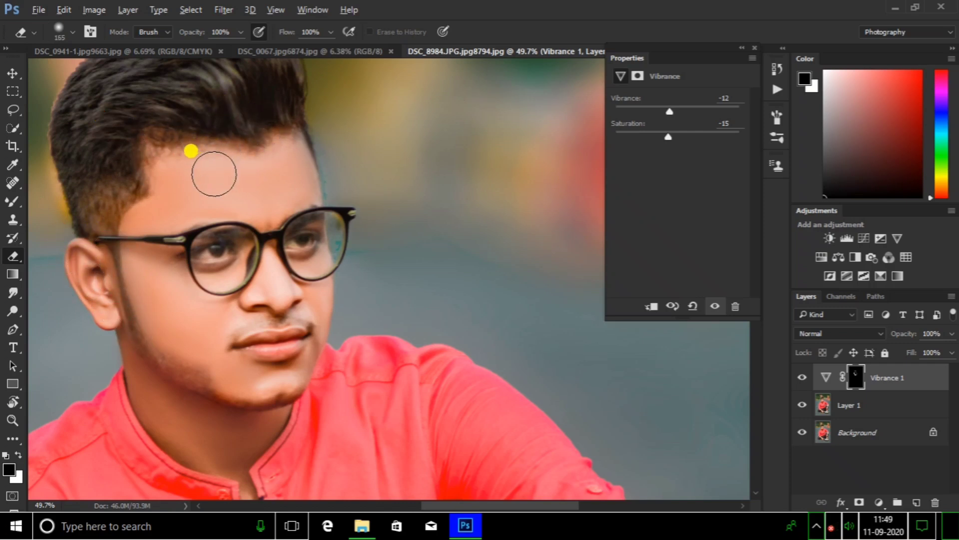
{"action": "scroll", "coordinate": [191, 151], "scroll_direction": "down", "scroll_amount": 2}
{"action": "scroll", "coordinate": [190, 172], "scroll_direction": "down", "scroll_amount": 2}
{"action": "right_click", "coordinate": [233, 191]}
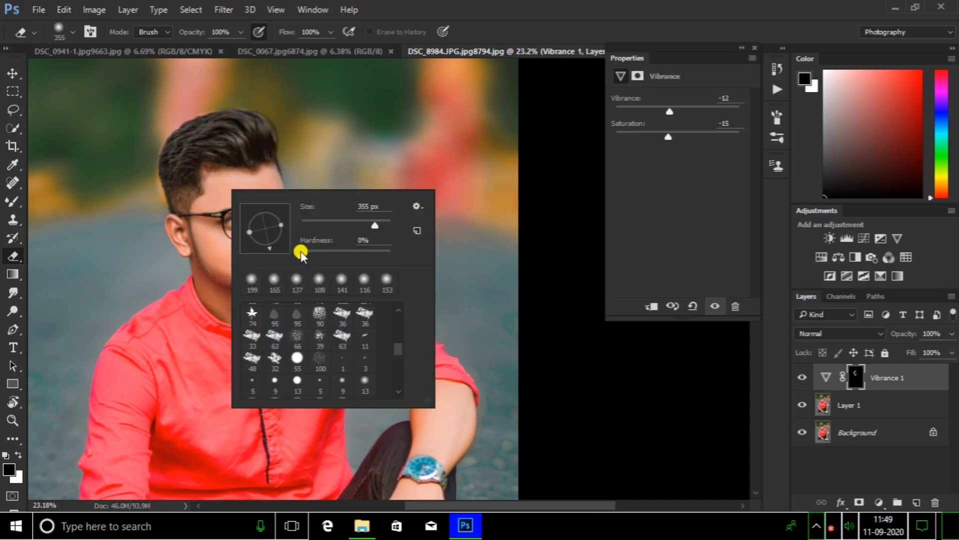
{"action": "left_click", "coordinate": [178, 129]}
{"action": "scroll", "coordinate": [165, 156], "scroll_direction": "down", "scroll_amount": 3}
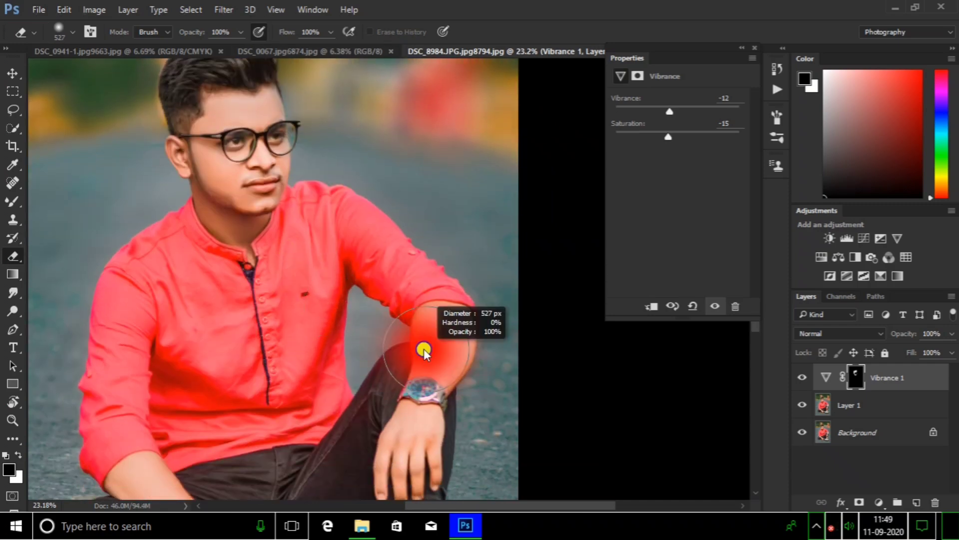
{"action": "scroll", "coordinate": [405, 369], "scroll_direction": "down", "scroll_amount": 3}
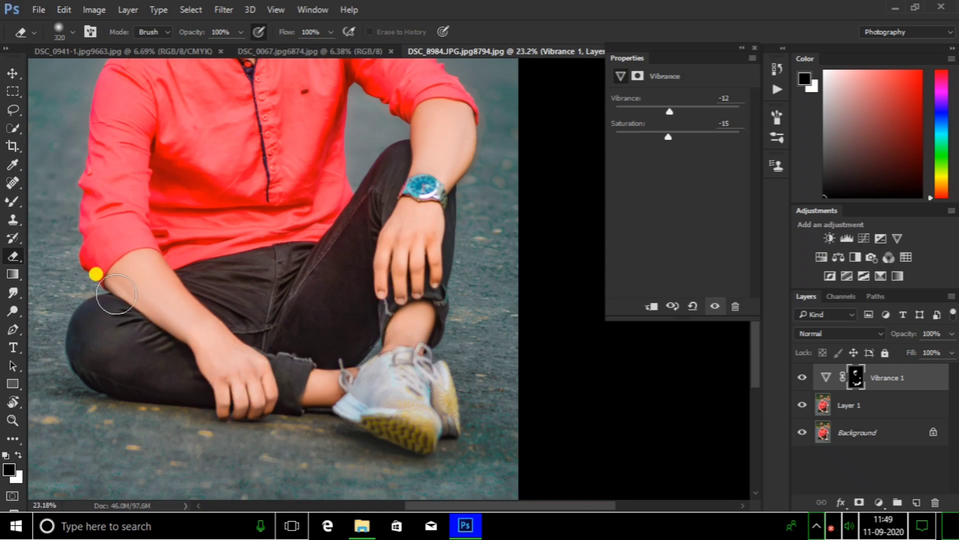
{"action": "scroll", "coordinate": [140, 250], "scroll_direction": "down", "scroll_amount": 2}
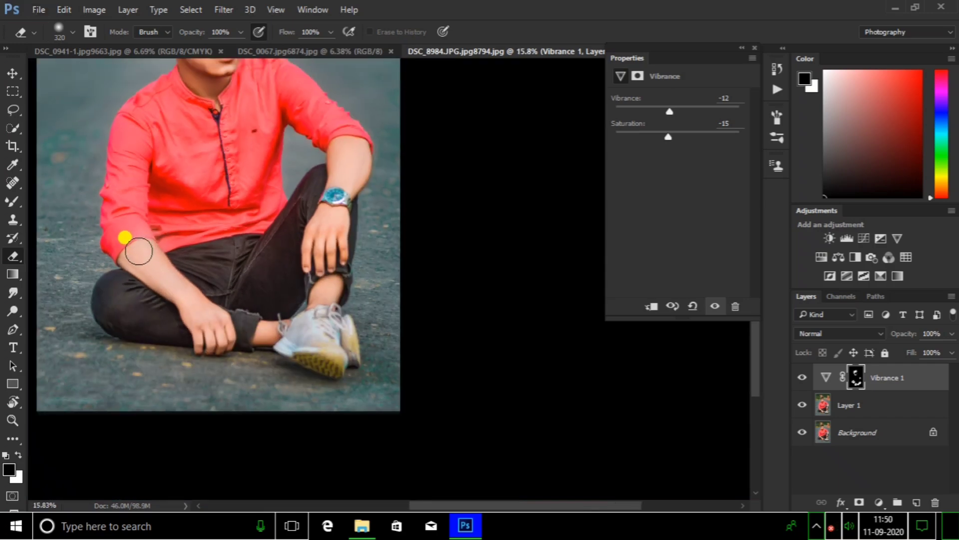
{"action": "scroll", "coordinate": [139, 252], "scroll_direction": "down", "scroll_amount": 2}
{"action": "scroll", "coordinate": [193, 267], "scroll_direction": "up", "scroll_amount": 1}
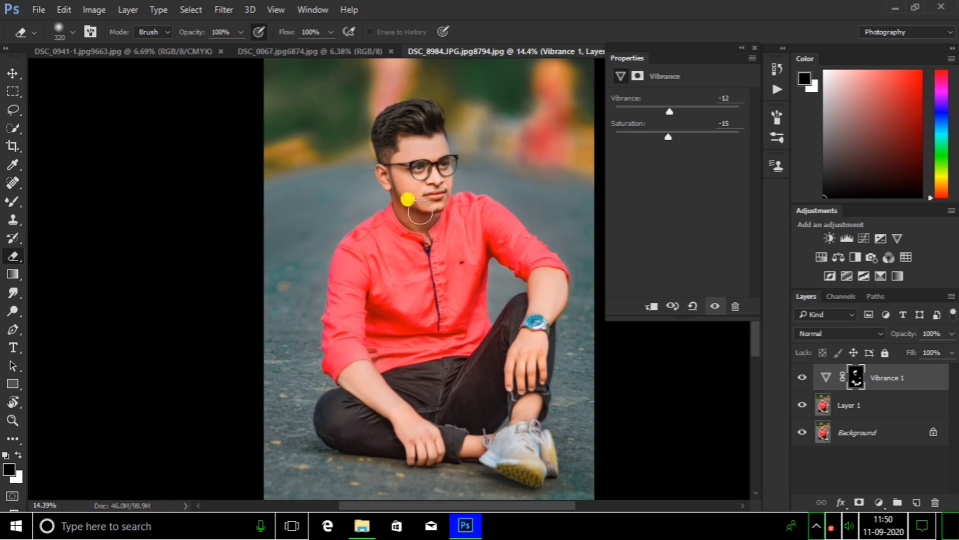
{"action": "scroll", "coordinate": [493, 326], "scroll_direction": "down", "scroll_amount": 1}
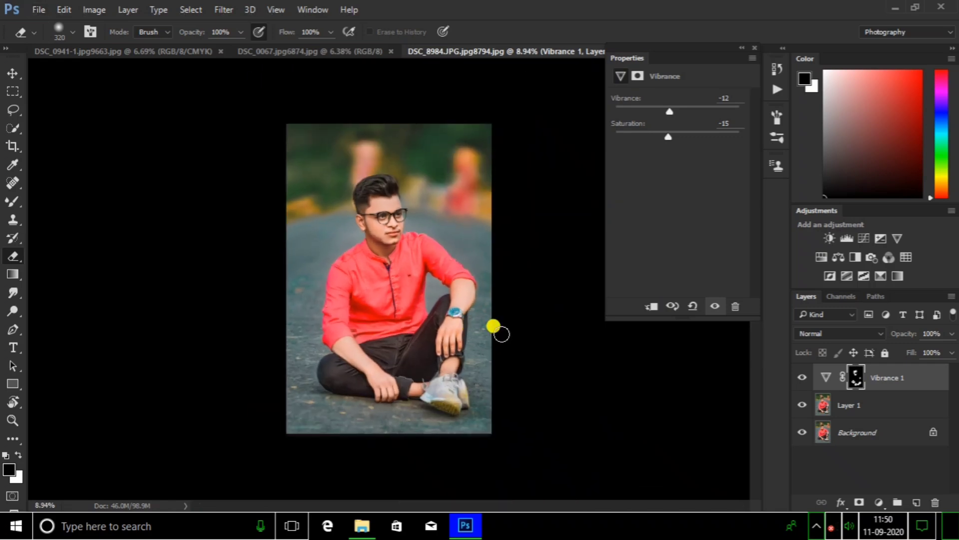
- Flatten all layers into the Background and save the file
{"action": "right_click", "coordinate": [854, 370]}
{"action": "left_click", "coordinate": [614, 499]}
{"action": "scroll", "coordinate": [380, 214], "scroll_direction": "up", "scroll_amount": 2}
{"action": "key", "text": "ctrl+s"}
- Lighten the face with soft white brush painting at 62% opacity, then merge and save
{"action": "key", "text": "ctrl+j"}
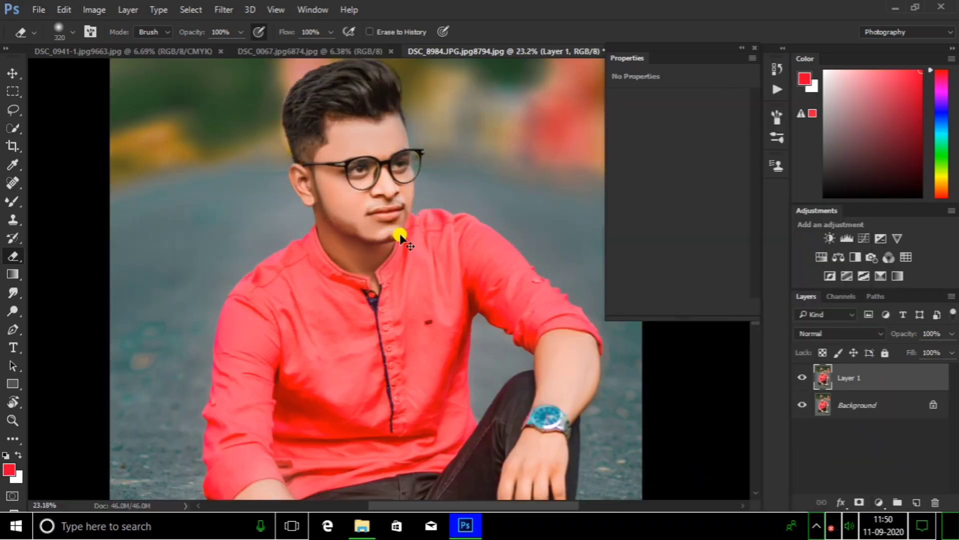
{"action": "scroll", "coordinate": [396, 235], "scroll_direction": "up", "scroll_amount": 1}
{"action": "right_click", "coordinate": [13, 201]}
{"action": "left_click", "coordinate": [75, 205]}
{"action": "key", "text": "x"}
{"action": "scroll", "coordinate": [299, 226], "scroll_direction": "up", "scroll_amount": 2}
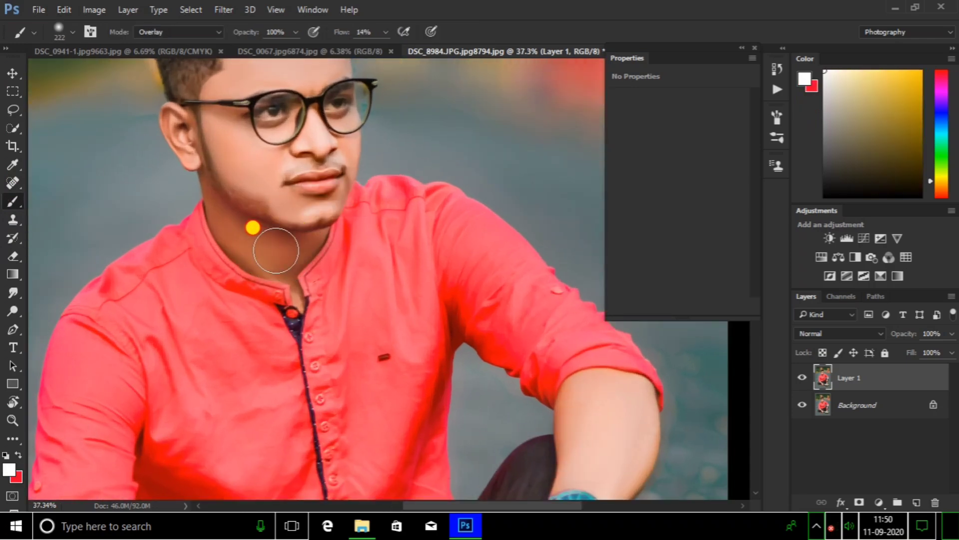
{"action": "scroll", "coordinate": [252, 269], "scroll_direction": "down", "scroll_amount": 2}
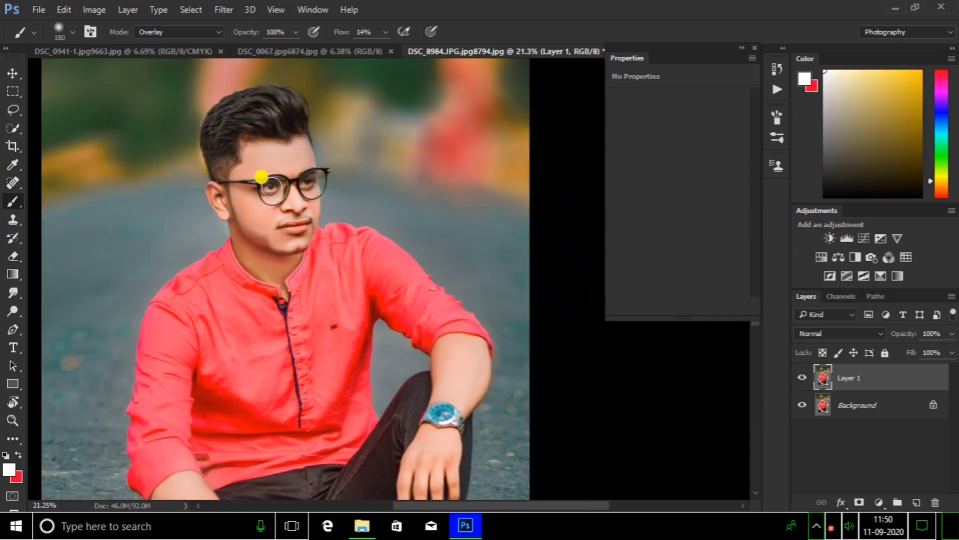
{"action": "scroll", "coordinate": [450, 240], "scroll_direction": "down", "scroll_amount": 2}
{"action": "left_click_drag", "start_coordinate": [904, 332], "coordinate": [905, 342]}
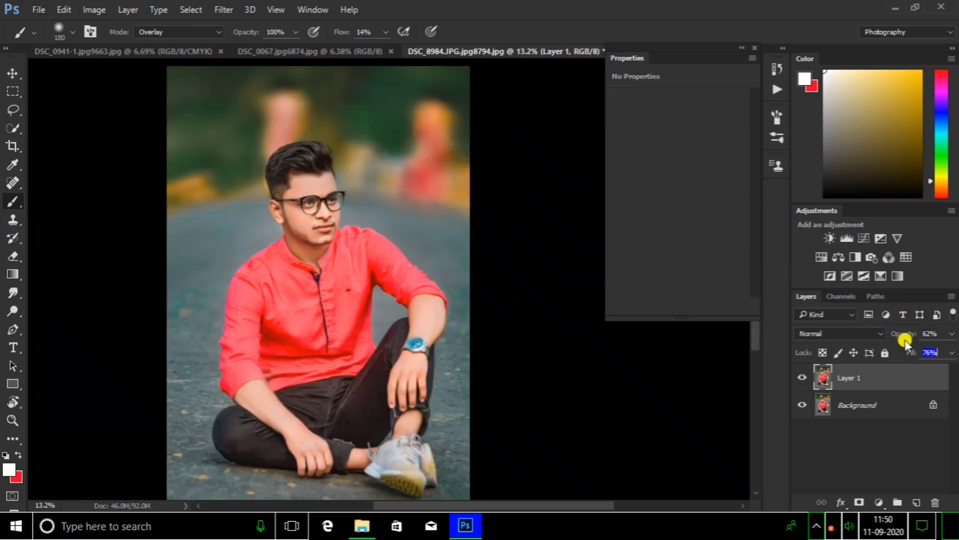
{"action": "key", "text": "ctrl+s"}
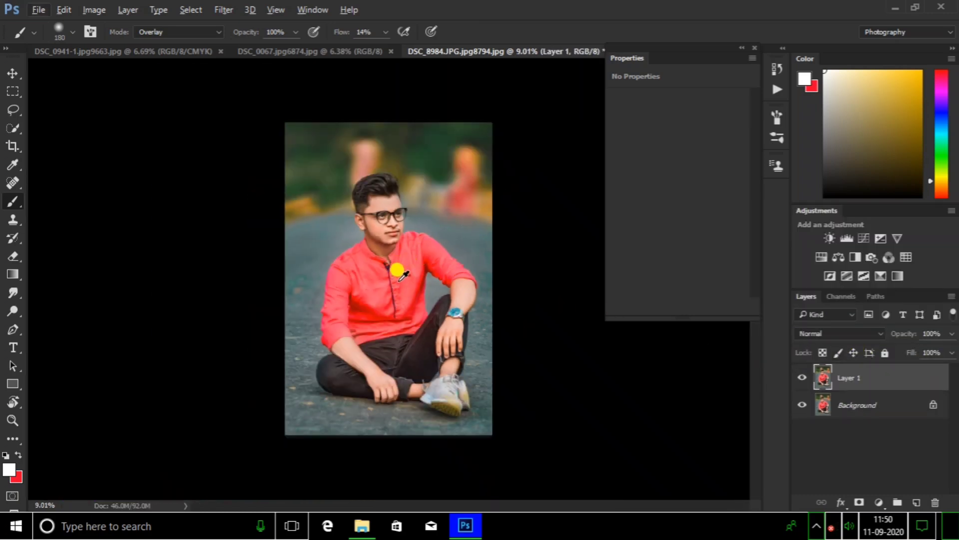
{"action": "scroll", "coordinate": [403, 274], "scroll_direction": "up", "scroll_amount": 1}
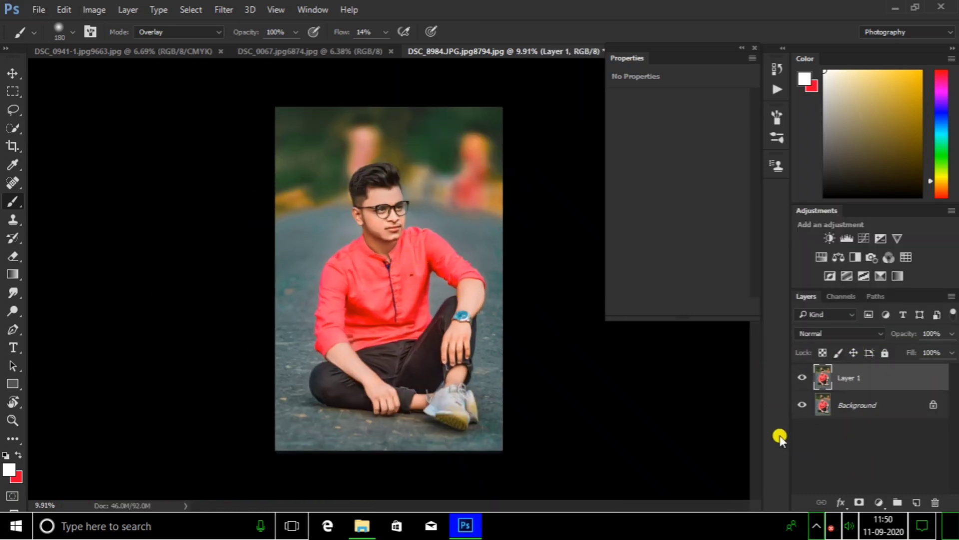
- In Camera Raw, add Dehaze +23 and a Color Priority vignette of -16
{"action": "key", "text": "ctrl+shift+a"}
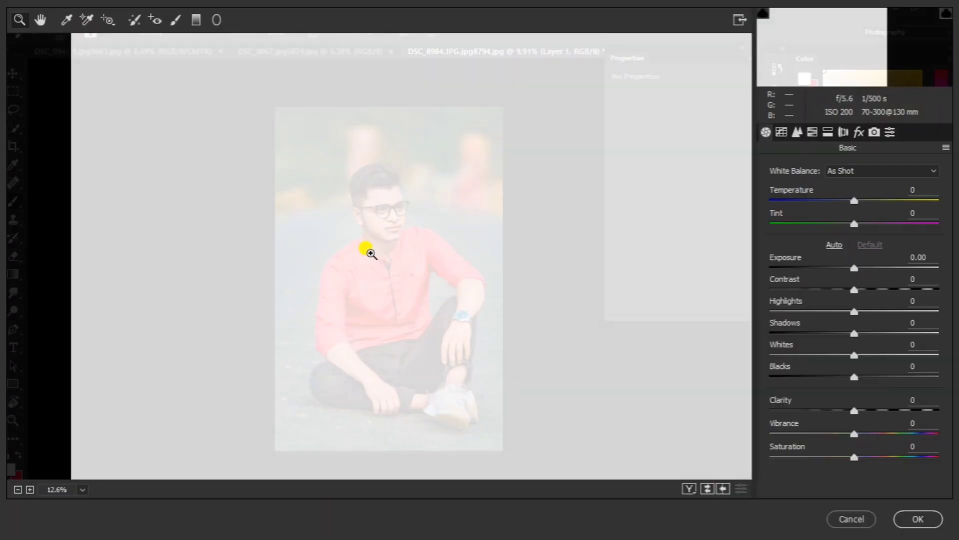
{"action": "left_click", "coordinate": [412, 211], "text": "alt"}
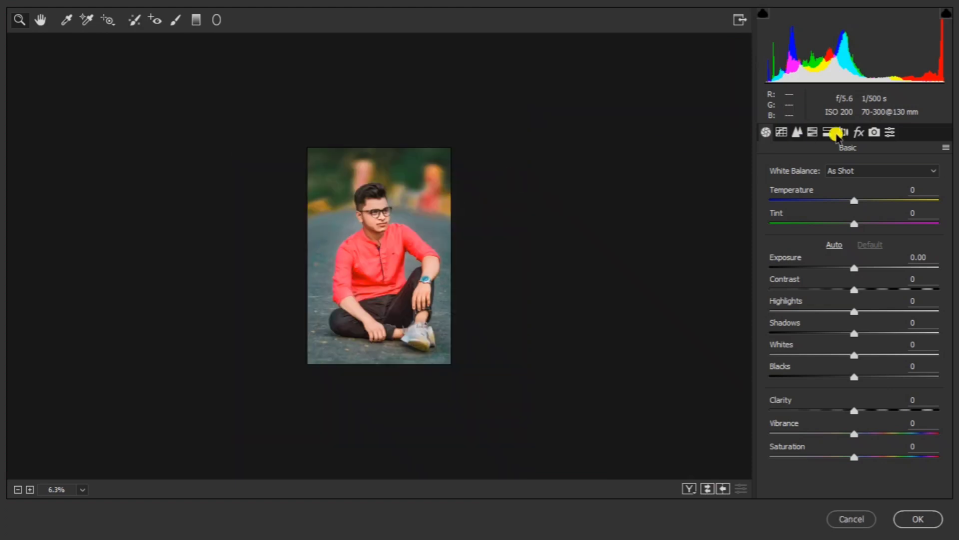
{"action": "left_click", "coordinate": [859, 132]}
{"action": "mouse_move", "coordinate": [854, 191]}
{"action": "left_mouse_down"}
{"action": "mouse_move", "coordinate": [884, 191]}
{"action": "mouse_move", "coordinate": [874, 193]}
{"action": "left_mouse_up"}
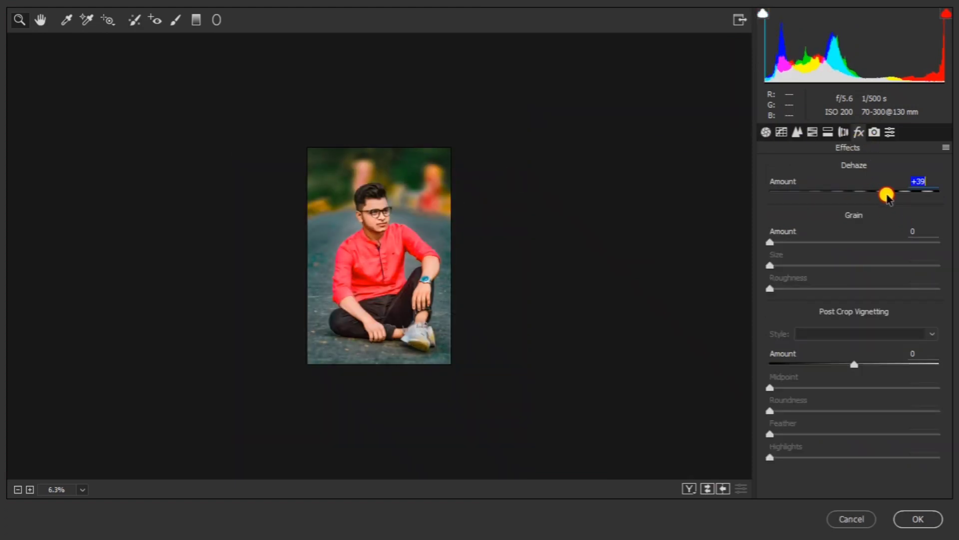
{"action": "left_click_drag", "start_coordinate": [854, 364], "coordinate": [838, 355]}
{"action": "left_click", "coordinate": [846, 333]}
{"action": "left_click", "coordinate": [846, 357]}
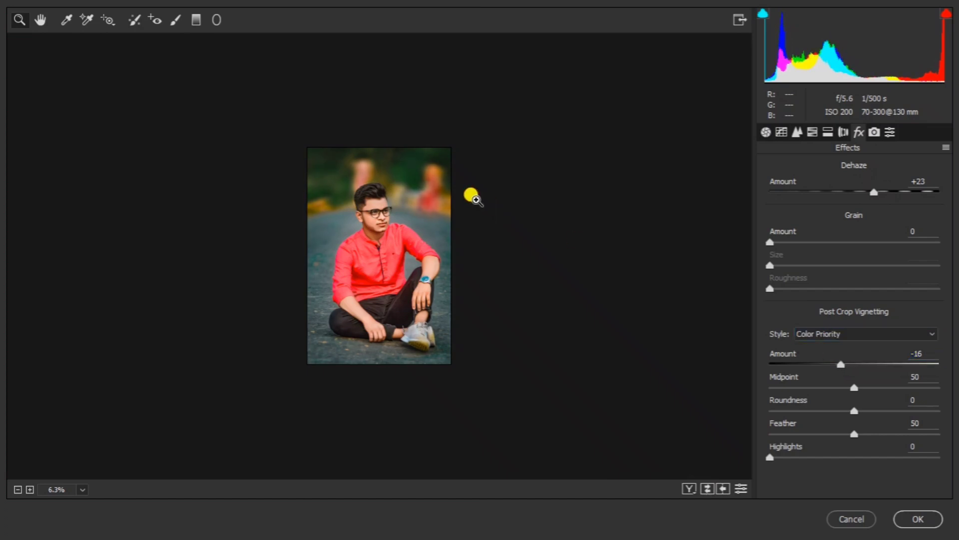
{"action": "left_click", "coordinate": [472, 196]}
- Raise Yellows and Greens luminance to +100; set hues Greens +100, Aquas -100, Reds -6
{"action": "left_click", "coordinate": [812, 132]}
{"action": "left_click_drag", "start_coordinate": [854, 280], "coordinate": [939, 281]}
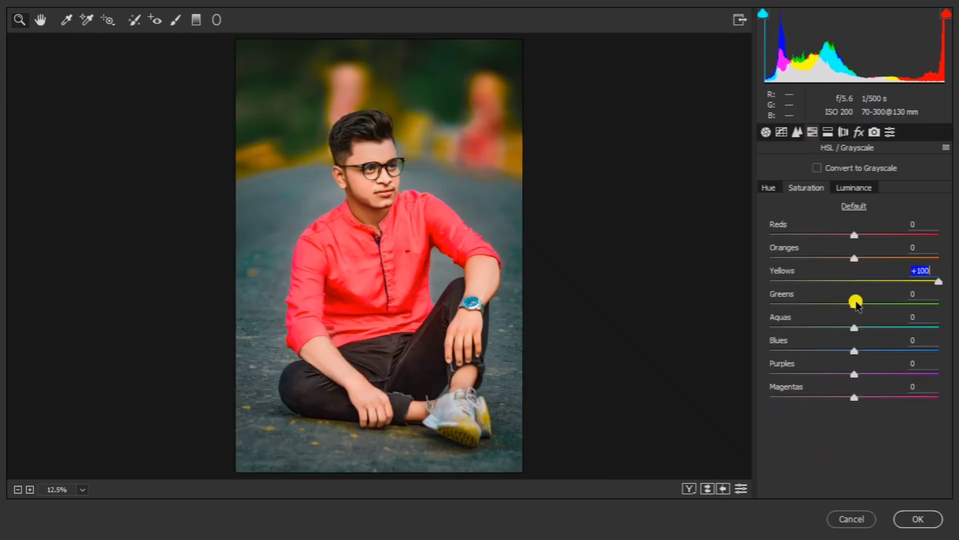
{"action": "left_click_drag", "start_coordinate": [856, 301], "coordinate": [939, 304]}
{"action": "left_click", "coordinate": [548, 239], "text": "alt"}
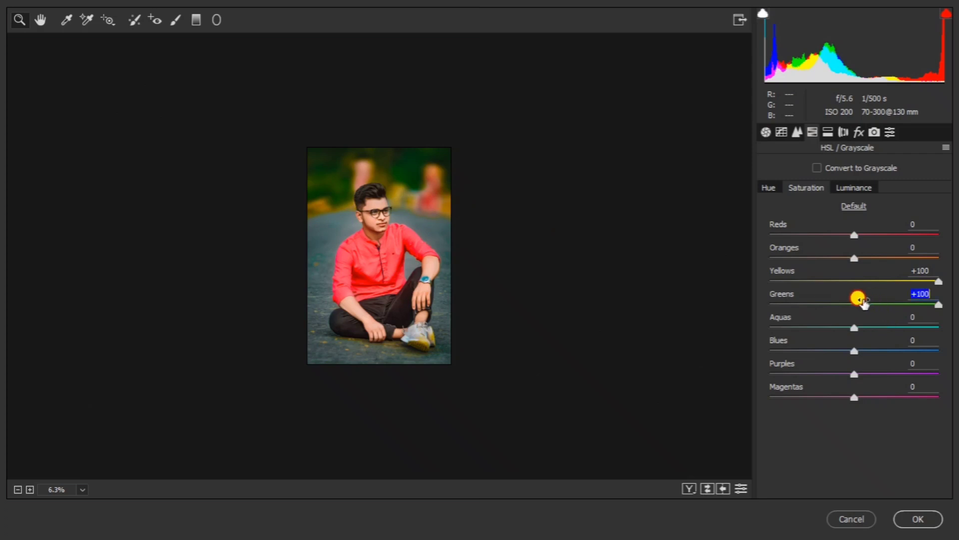
{"action": "left_click", "coordinate": [772, 188]}
{"action": "mouse_move", "coordinate": [867, 305]}
{"action": "left_mouse_down"}
{"action": "mouse_move", "coordinate": [653, 306]}
{"action": "mouse_move", "coordinate": [956, 296]}
{"action": "left_mouse_up"}
{"action": "left_click_drag", "start_coordinate": [897, 296], "coordinate": [957, 295]}
{"action": "mouse_move", "coordinate": [855, 328]}
{"action": "left_mouse_down"}
{"action": "mouse_move", "coordinate": [956, 321]}
{"action": "mouse_move", "coordinate": [549, 331]}
{"action": "left_mouse_up"}
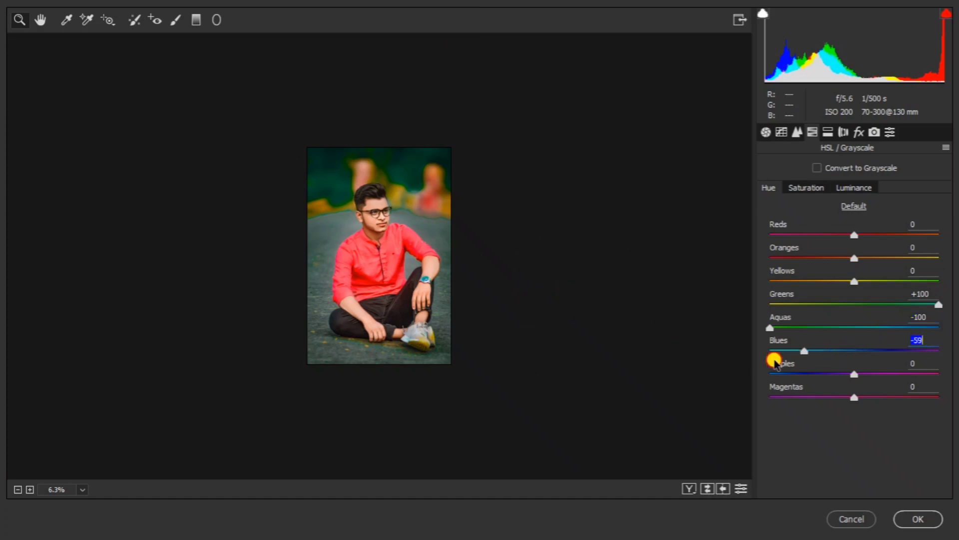
{"action": "mouse_move", "coordinate": [854, 235]}
{"action": "left_mouse_down"}
{"action": "mouse_move", "coordinate": [749, 229]}
{"action": "mouse_move", "coordinate": [846, 236]}
{"action": "left_mouse_up"}
- Reset Oranges saturation to 0, set Oranges luminance +3, and brighten Yellows slightly
{"action": "left_click", "coordinate": [817, 187]}
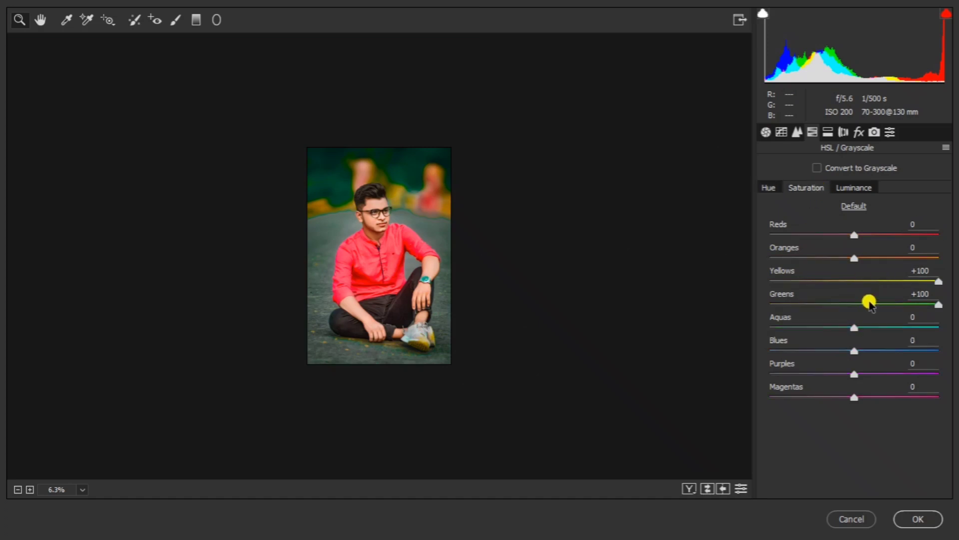
{"action": "double_click", "coordinate": [853, 257]}
{"action": "left_click", "coordinate": [850, 192]}
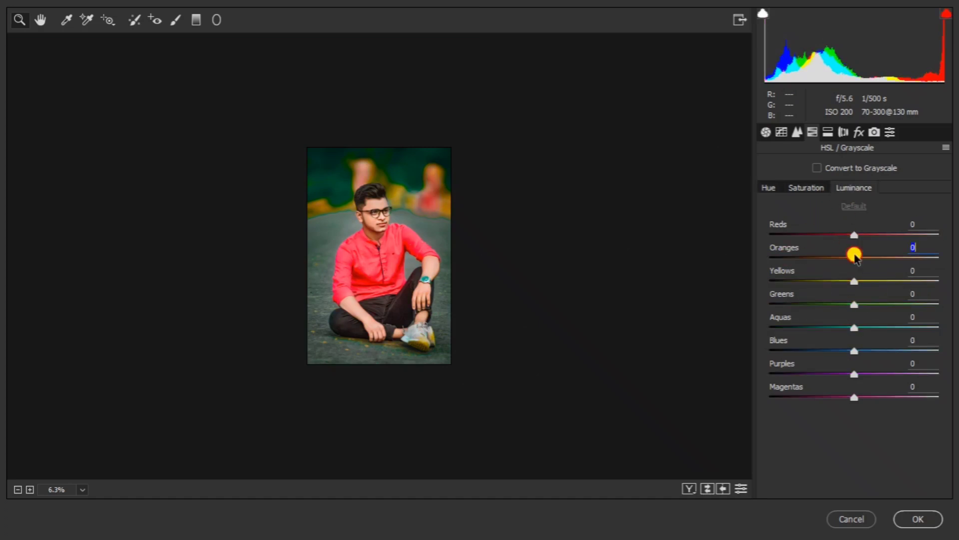
{"action": "type", "text": "+3"}
{"action": "key", "text": "Return"}
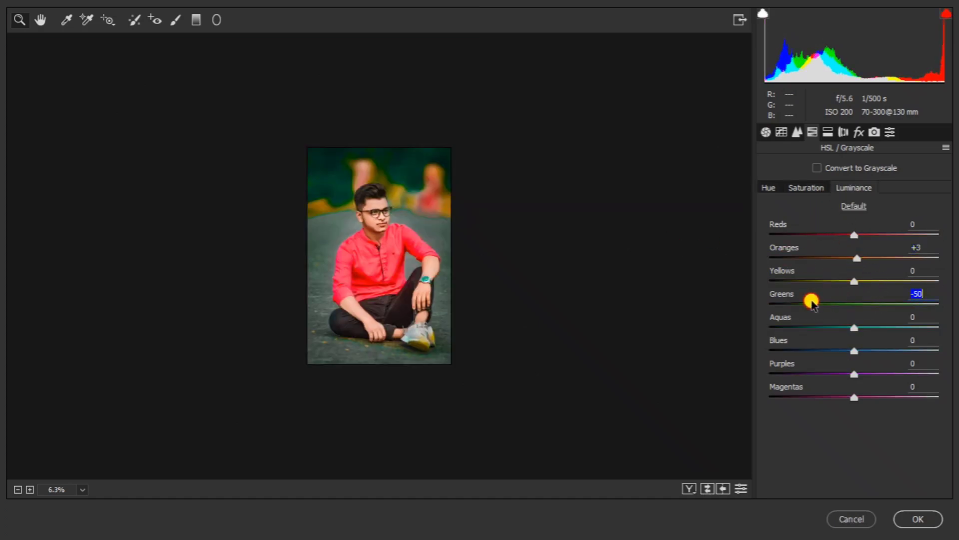
{"action": "left_click_drag", "start_coordinate": [845, 281], "coordinate": [885, 281]}
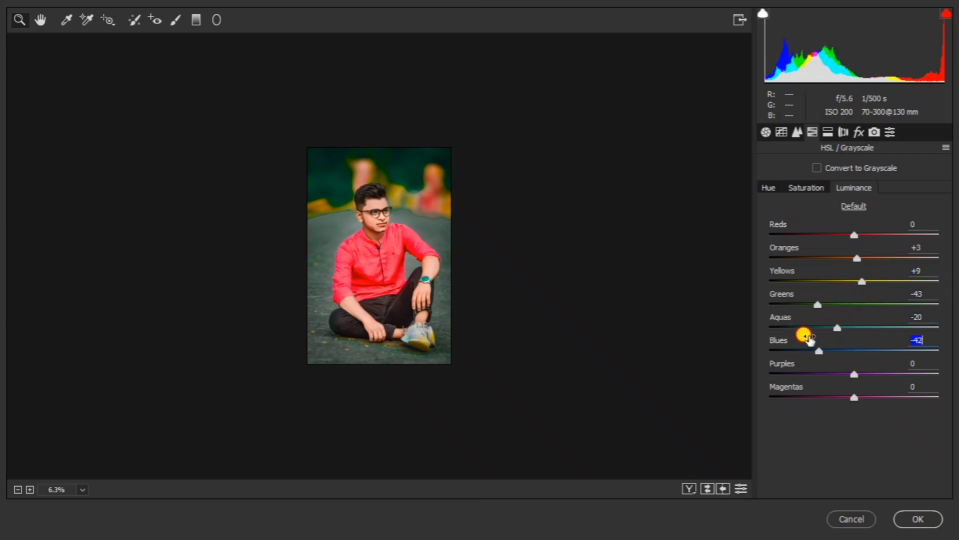
- Recheck the vignette, set Greens luminance to +46, and apply the Camera Raw grade
{"action": "left_click", "coordinate": [858, 136]}
{"action": "left_click", "coordinate": [479, 208]}
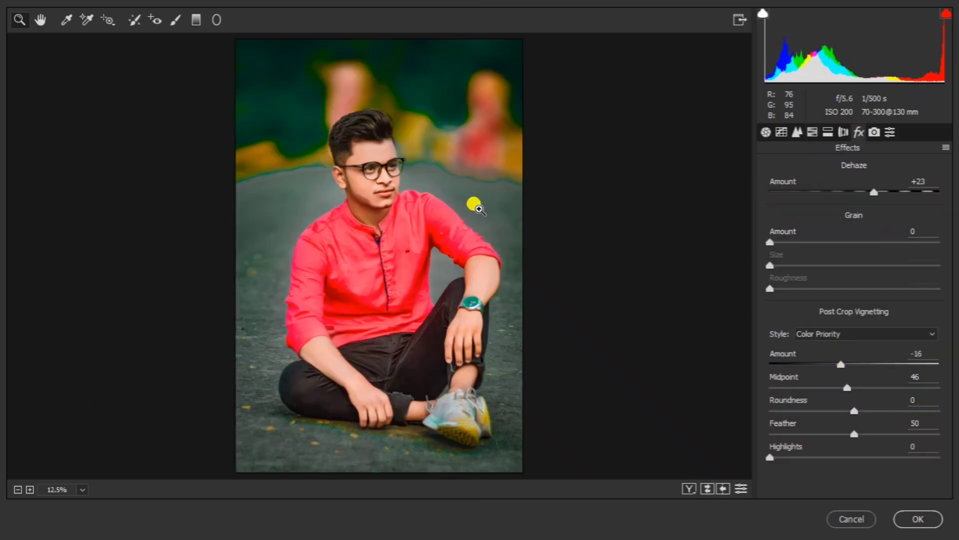
{"action": "left_click", "coordinate": [812, 133]}
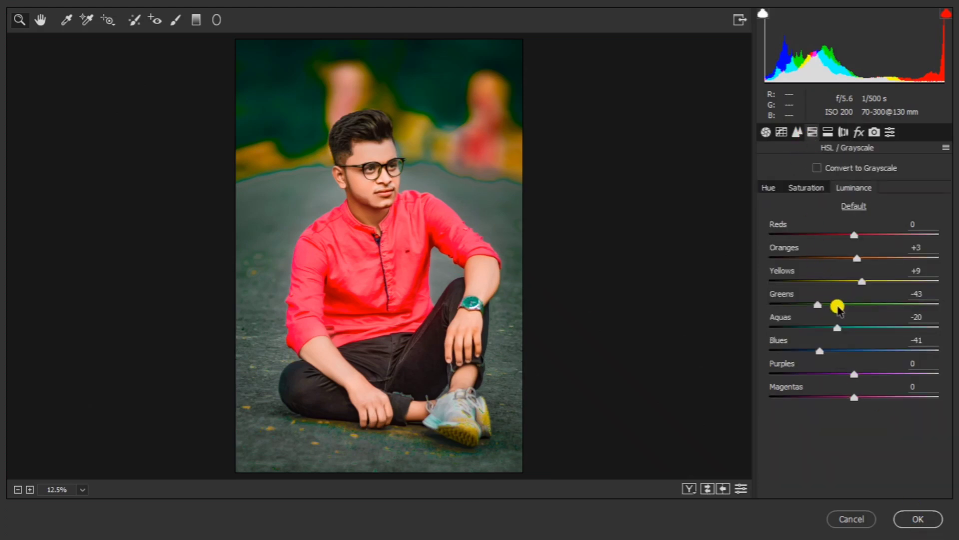
{"action": "left_click_drag", "start_coordinate": [851, 300], "coordinate": [893, 283]}
{"action": "left_click", "coordinate": [644, 279], "text": "alt"}
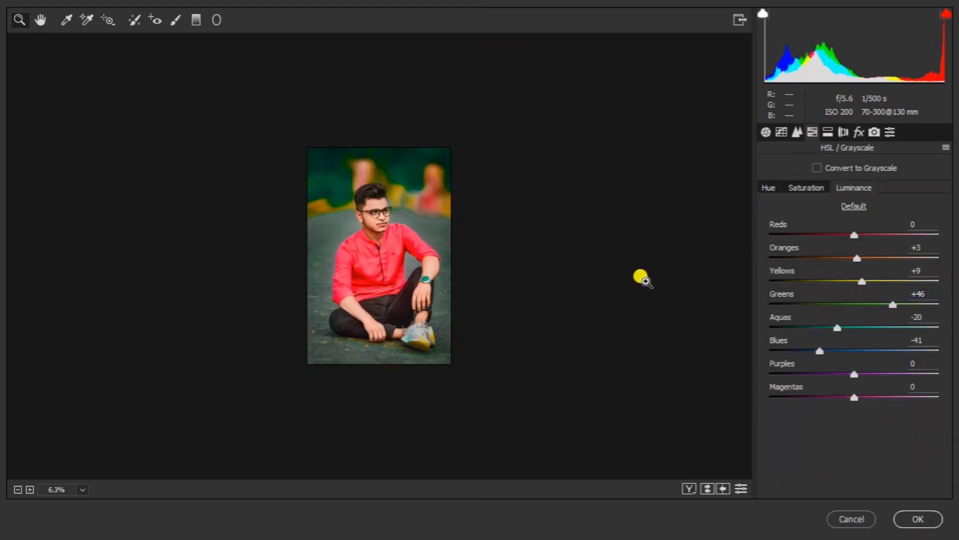
{"action": "left_click", "coordinate": [921, 519]}
- Merge the graded layer into the Background and duplicate it as a new layer
{"action": "right_click", "coordinate": [895, 401]}
{"action": "left_click", "coordinate": [874, 360]}
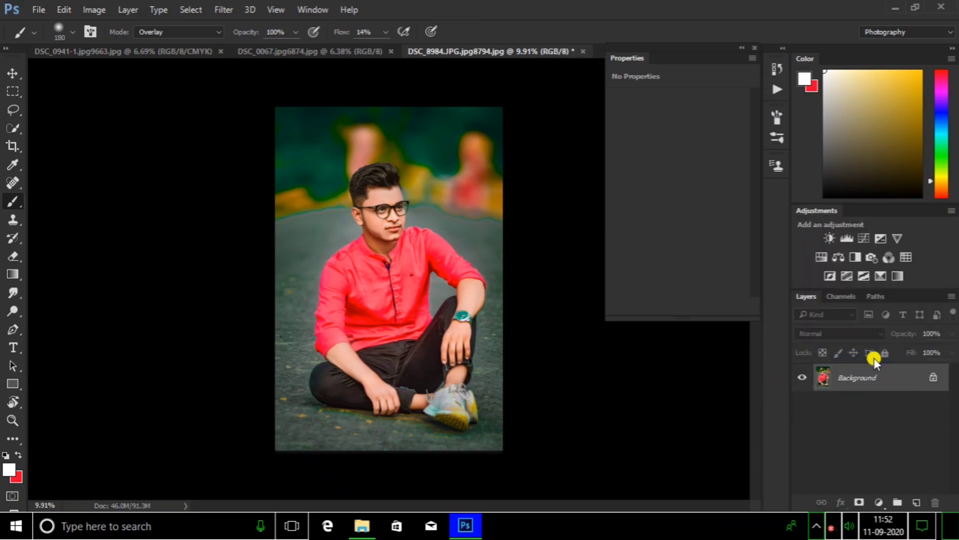
{"action": "scroll", "coordinate": [449, 380], "scroll_direction": "up", "scroll_amount": 2}
{"action": "key", "text": "ctrl+j"}
{"action": "scroll", "coordinate": [448, 380], "scroll_direction": "down", "scroll_amount": 3}
- Quick-select the ground and shoes below the man's legs
{"action": "key", "text": "l"}
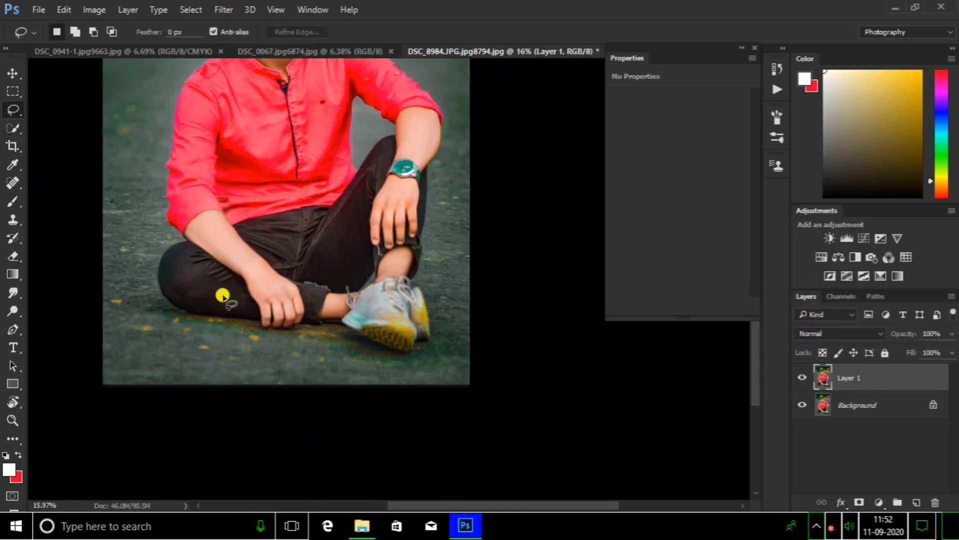
{"action": "left_click", "coordinate": [13, 128]}
{"action": "left_click_drag", "start_coordinate": [280, 289], "coordinate": [202, 315]}
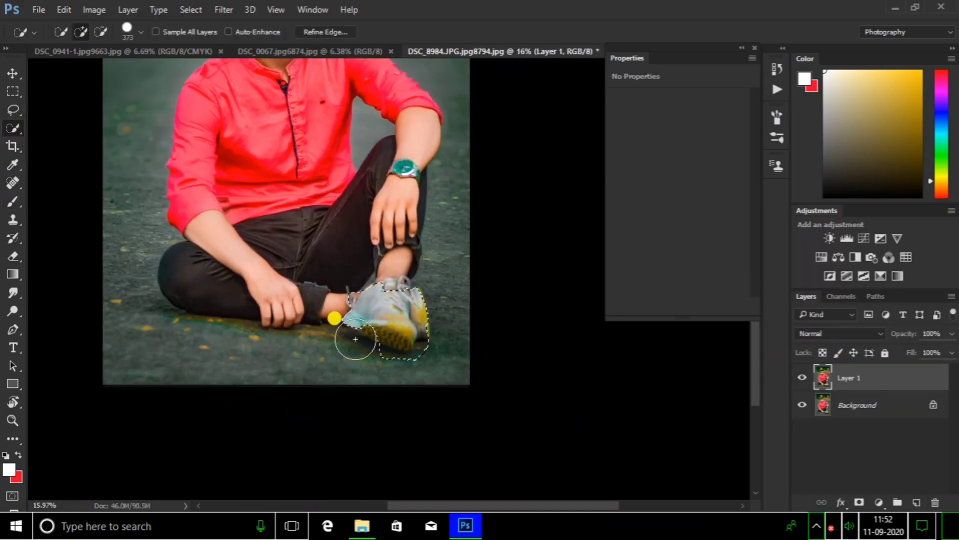
{"action": "scroll", "coordinate": [203, 315], "scroll_direction": "down", "scroll_amount": 3}
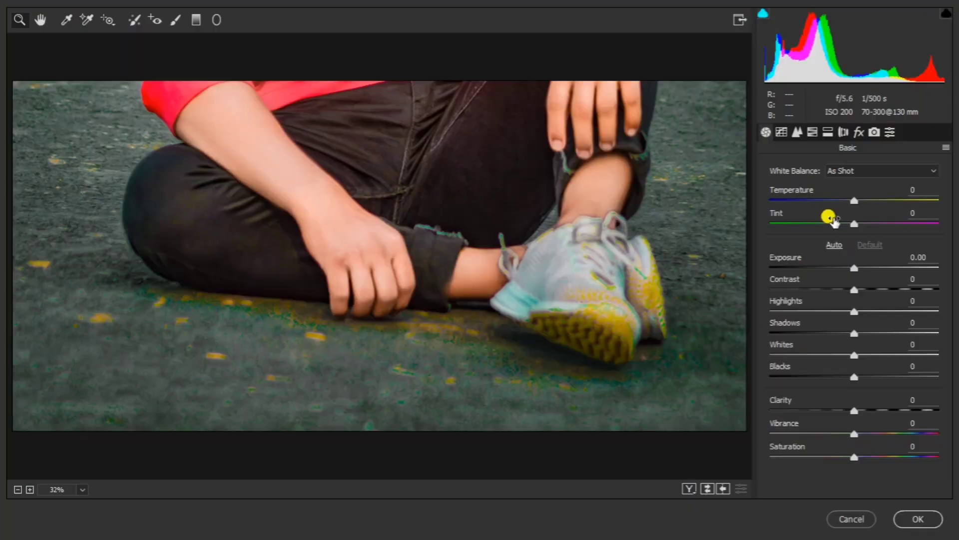
- In Camera Raw, drain Yellows and Greens to -100 and reduce Aquas, then deselect
{"action": "left_click", "coordinate": [812, 131]}
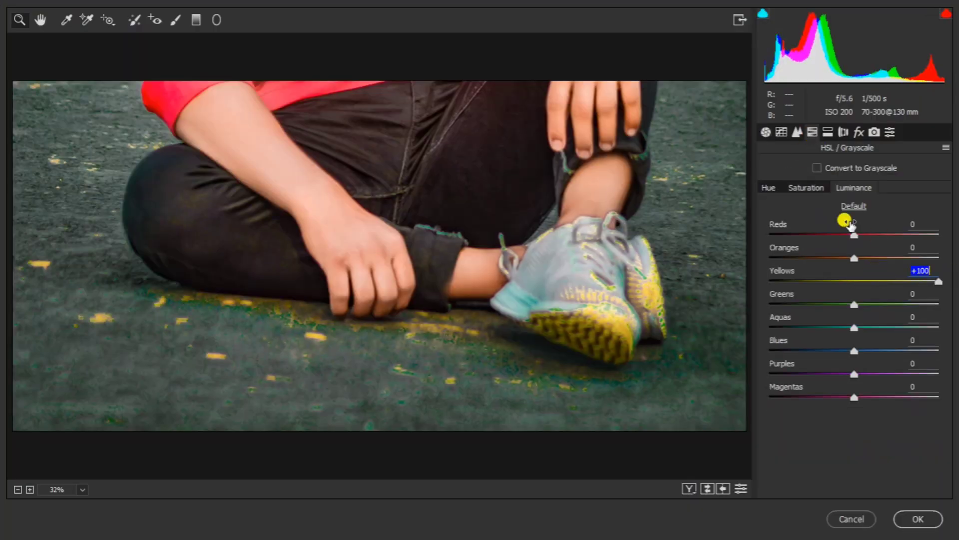
{"action": "left_click", "coordinate": [805, 188]}
{"action": "left_click_drag", "start_coordinate": [854, 281], "coordinate": [770, 281]}
{"action": "left_click_drag", "start_coordinate": [855, 303], "coordinate": [629, 306]}
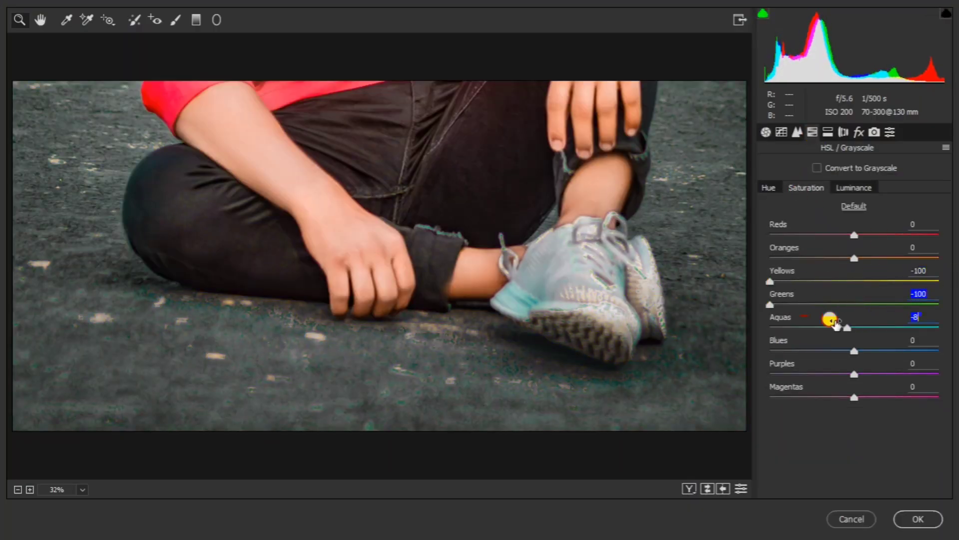
{"action": "left_click_drag", "start_coordinate": [832, 320], "coordinate": [707, 328]}
{"action": "left_click", "coordinate": [918, 519]}
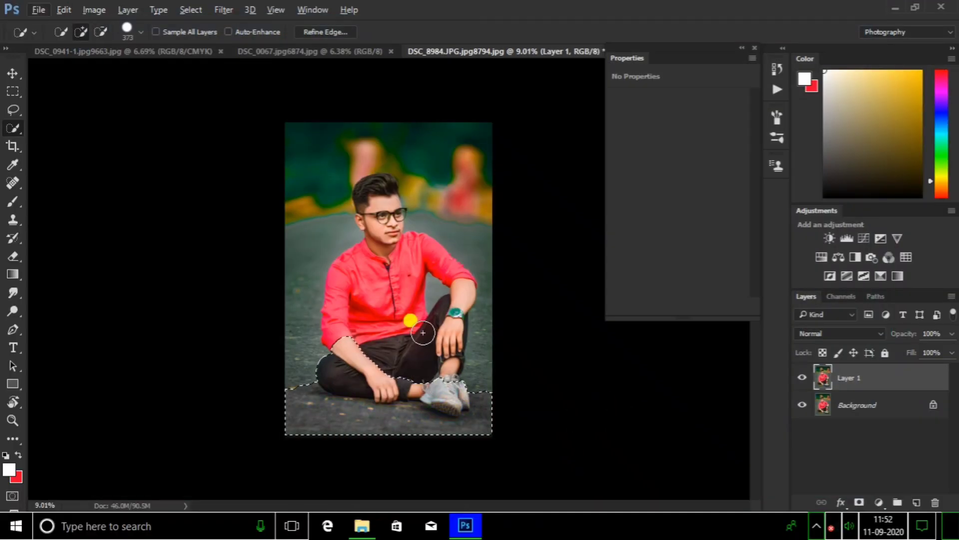
{"action": "right_click", "coordinate": [422, 333]}
{"action": "left_click", "coordinate": [481, 52]}
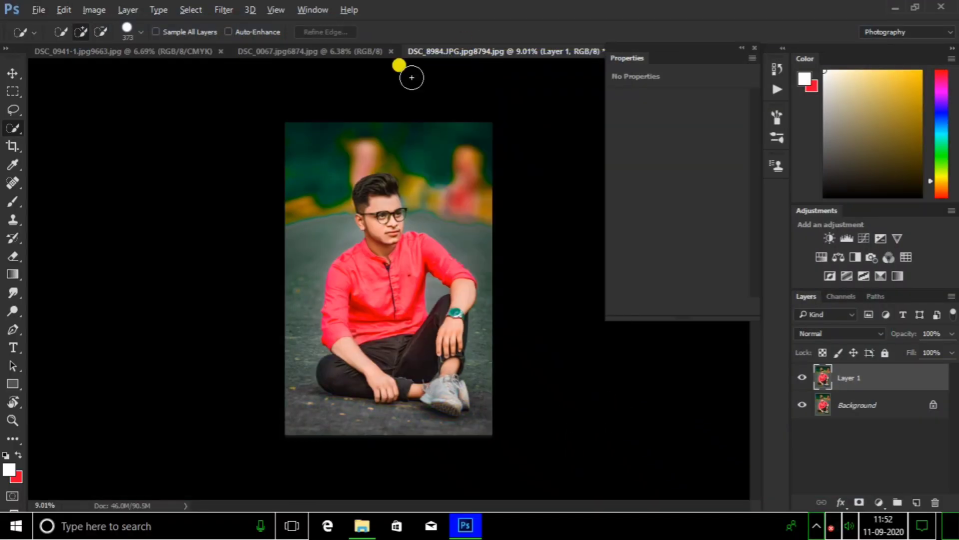
- Mask the filtered Layer 1 so it is hidden over the lower-left ground
{"action": "scroll", "coordinate": [412, 78], "scroll_direction": "up", "scroll_amount": 3}
{"action": "key", "text": "e"}
{"action": "left_click", "coordinate": [860, 501]}
{"action": "scroll", "coordinate": [280, 324], "scroll_direction": "down", "scroll_amount": 2}
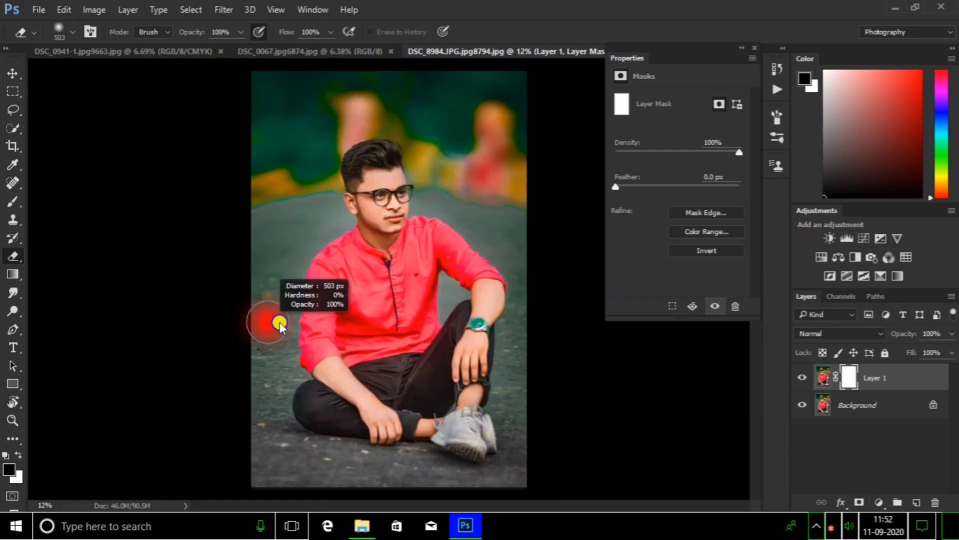
{"action": "key", "text": "x"}
{"action": "mouse_move", "coordinate": [283, 410]}
{"action": "left_mouse_down"}
{"action": "mouse_move", "coordinate": [443, 481]}
{"action": "mouse_move", "coordinate": [350, 475]}
{"action": "left_mouse_up"}
{"action": "scroll", "coordinate": [349, 476], "scroll_direction": "up", "scroll_amount": 2}
{"action": "key", "text": "x"}
{"action": "left_click_drag", "start_coordinate": [444, 455], "coordinate": [522, 431]}
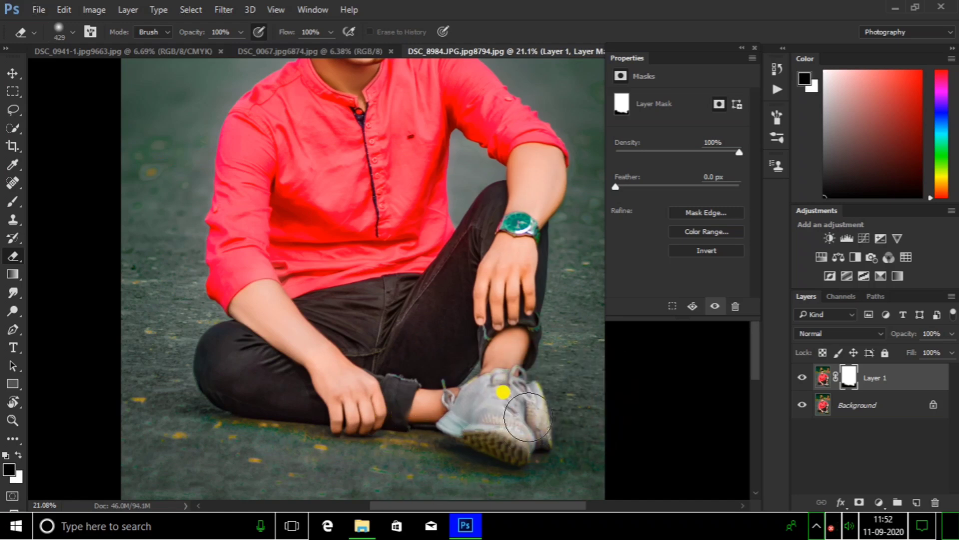
{"action": "key", "text": "ctrl+0"}
- Flatten all layers into a single Background and save the photo
{"action": "right_click", "coordinate": [800, 377]}
{"action": "left_click", "coordinate": [880, 360]}
{"action": "key", "text": "ctrl+s"}
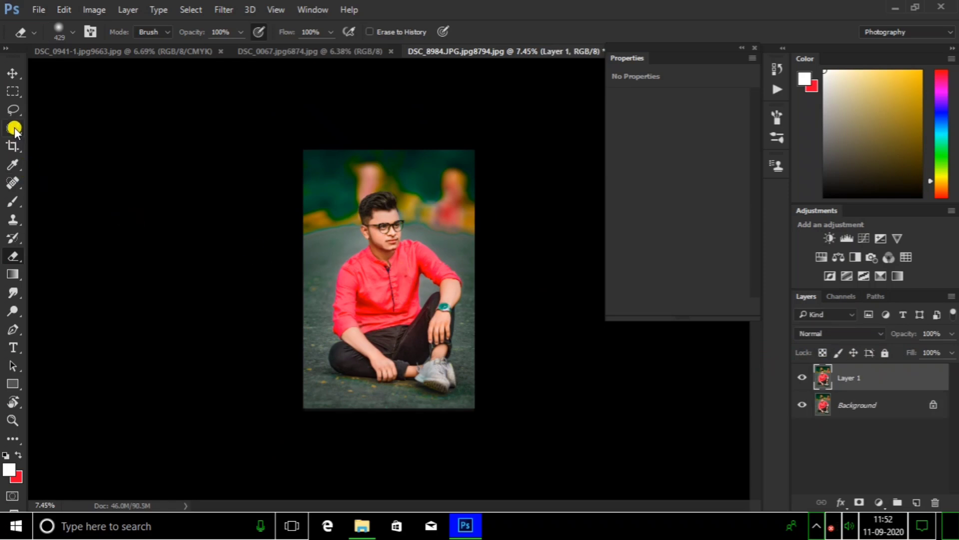
- Quick-select the background beside and behind the man
{"action": "left_click", "coordinate": [14, 129]}
{"action": "left_click_drag", "start_coordinate": [428, 188], "coordinate": [467, 278]}
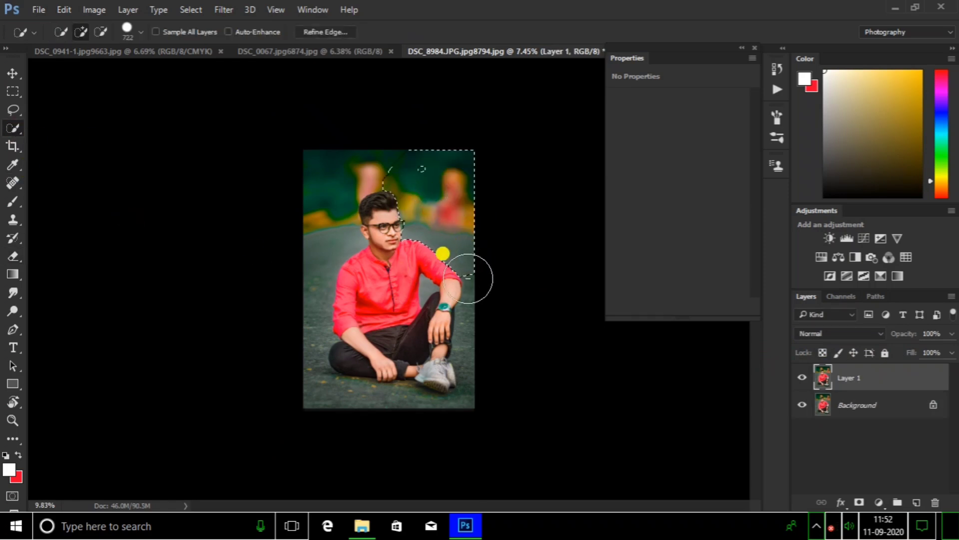
{"action": "scroll", "coordinate": [467, 278], "scroll_direction": "up", "scroll_amount": 2}
{"action": "mouse_move", "coordinate": [306, 111]}
{"action": "left_mouse_down"}
{"action": "mouse_move", "coordinate": [263, 328]}
{"action": "mouse_move", "coordinate": [332, 466]}
{"action": "mouse_move", "coordinate": [540, 369]}
{"action": "left_mouse_up"}
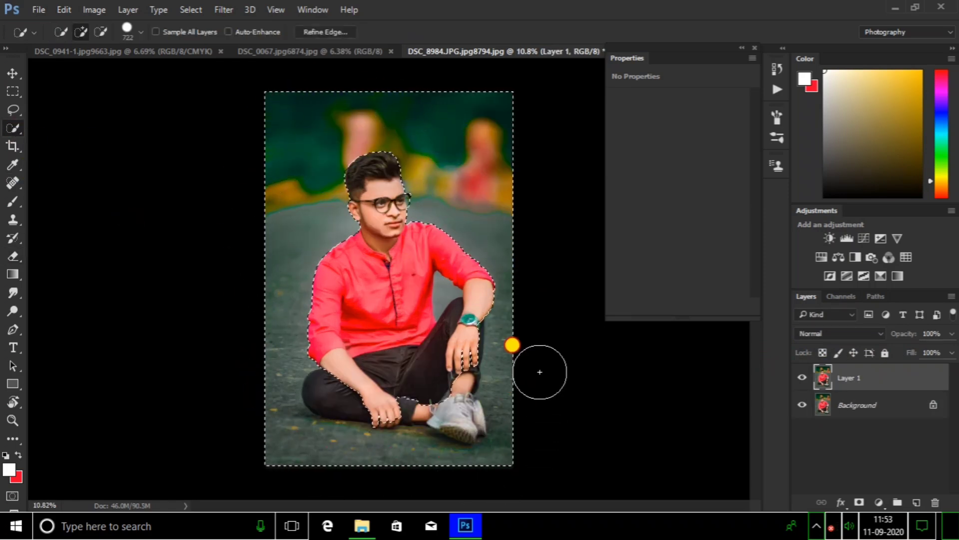
{"action": "scroll", "coordinate": [479, 357], "scroll_direction": "up", "scroll_amount": 4}
{"action": "scroll", "coordinate": [437, 282], "scroll_direction": "down", "scroll_amount": 3}
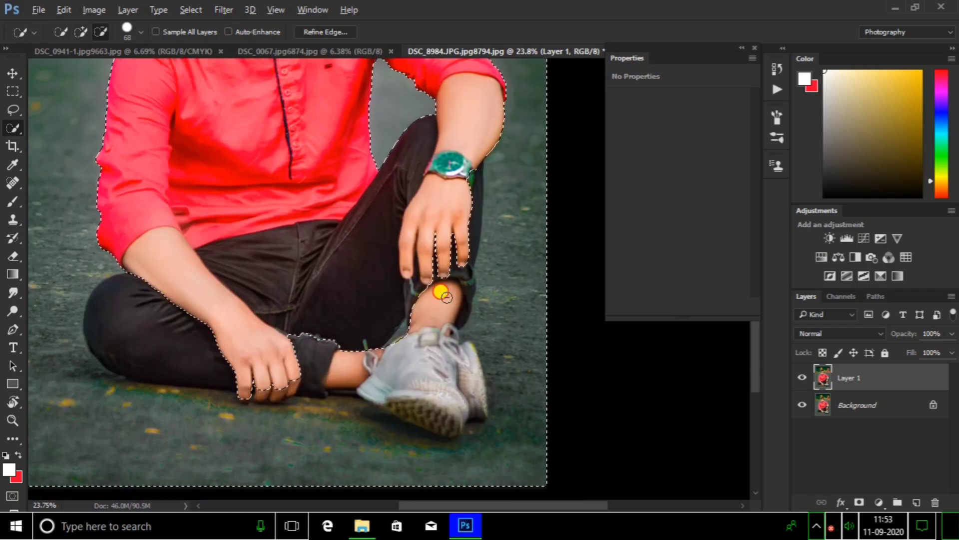
{"action": "scroll", "coordinate": [487, 193], "scroll_direction": "up", "scroll_amount": 2, "text": "alt"}
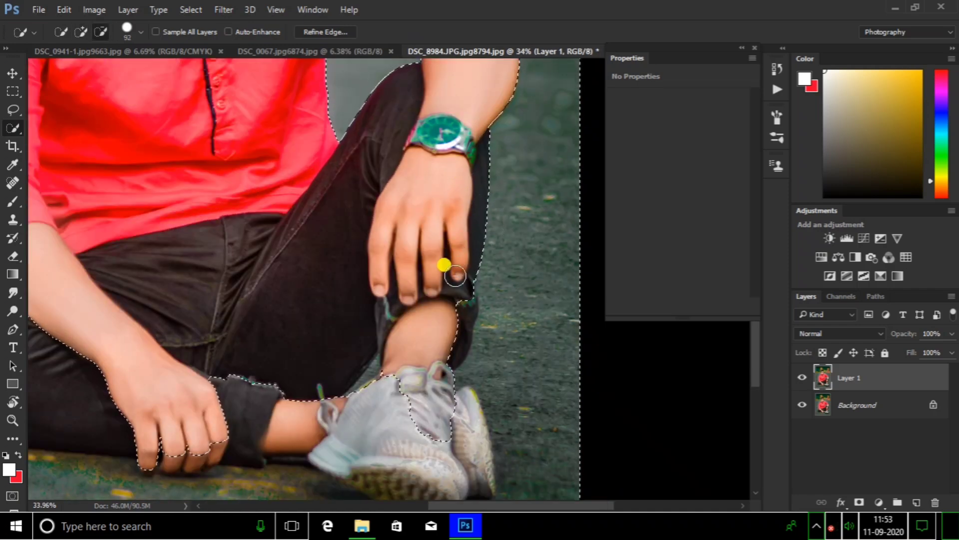
{"action": "scroll", "coordinate": [441, 263], "scroll_direction": "down", "scroll_amount": 1}
{"action": "scroll", "coordinate": [448, 306], "scroll_direction": "down", "scroll_amount": 3}
- Add the ground around the rear shoe, the ankle gap and the lower-leg area to the selection
{"action": "mouse_move", "coordinate": [455, 345]}
{"action": "left_mouse_down"}
{"action": "mouse_move", "coordinate": [465, 370]}
{"action": "mouse_move", "coordinate": [409, 403]}
{"action": "mouse_move", "coordinate": [343, 380]}
{"action": "mouse_move", "coordinate": [425, 415]}
{"action": "mouse_move", "coordinate": [471, 400]}
{"action": "left_mouse_up"}
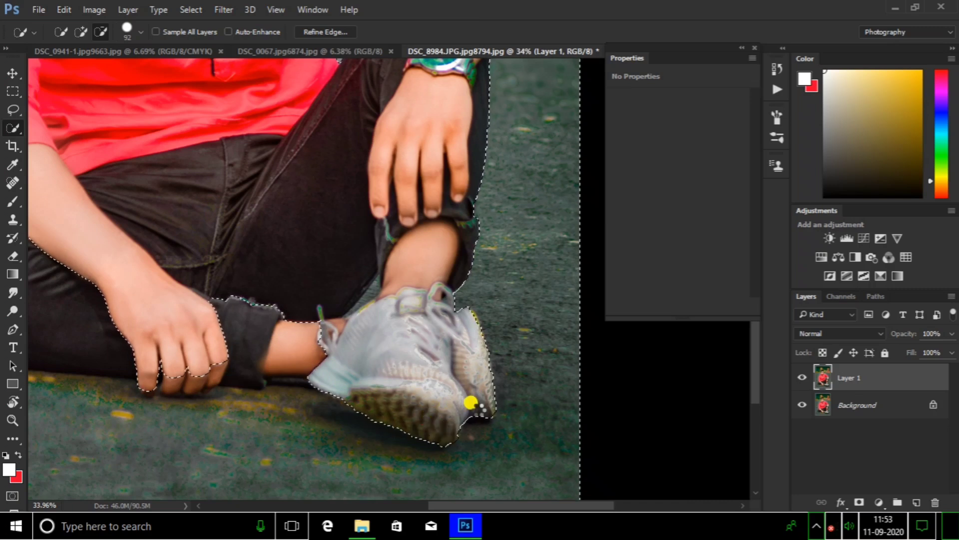
{"action": "mouse_move", "coordinate": [363, 301]}
{"action": "left_mouse_down"}
{"action": "mouse_move", "coordinate": [353, 291]}
{"action": "mouse_move", "coordinate": [242, 326]}
{"action": "mouse_move", "coordinate": [193, 363]}
{"action": "mouse_move", "coordinate": [112, 281]}
{"action": "mouse_move", "coordinate": [52, 266]}
{"action": "mouse_move", "coordinate": [54, 276]}
{"action": "left_mouse_up"}
{"action": "scroll", "coordinate": [192, 363], "scroll_direction": "left", "scroll_amount": 2}
{"action": "scroll", "coordinate": [210, 368], "scroll_direction": "left", "scroll_amount": 2}
{"action": "scroll", "coordinate": [239, 371], "scroll_direction": "left", "scroll_amount": 2}
{"action": "scroll", "coordinate": [137, 275], "scroll_direction": "down", "scroll_amount": 1}
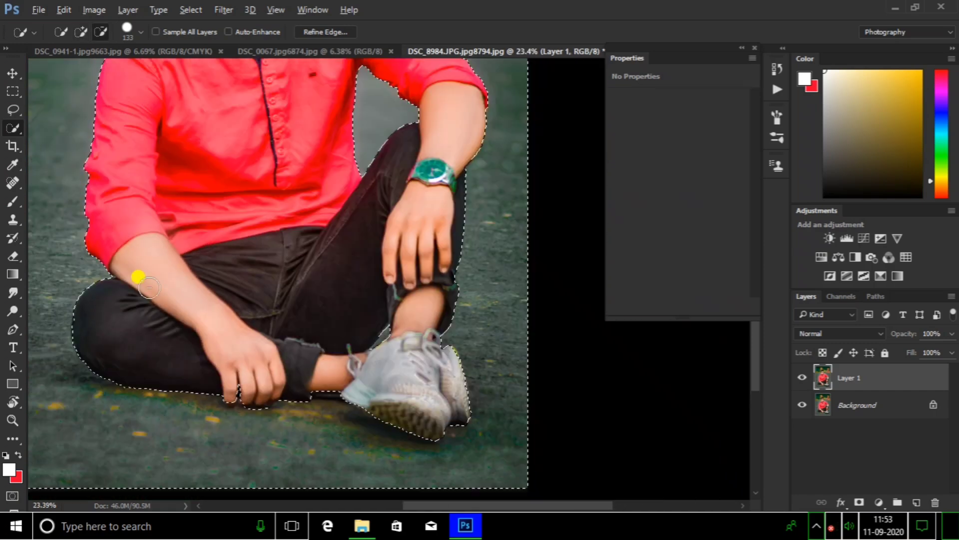
{"action": "scroll", "coordinate": [240, 283], "scroll_direction": "up", "scroll_amount": 2}
{"action": "scroll", "coordinate": [269, 184], "scroll_direction": "down", "scroll_amount": 1}
{"action": "scroll", "coordinate": [269, 161], "scroll_direction": "up", "scroll_amount": 3}
{"action": "scroll", "coordinate": [269, 162], "scroll_direction": "up", "scroll_amount": 3}
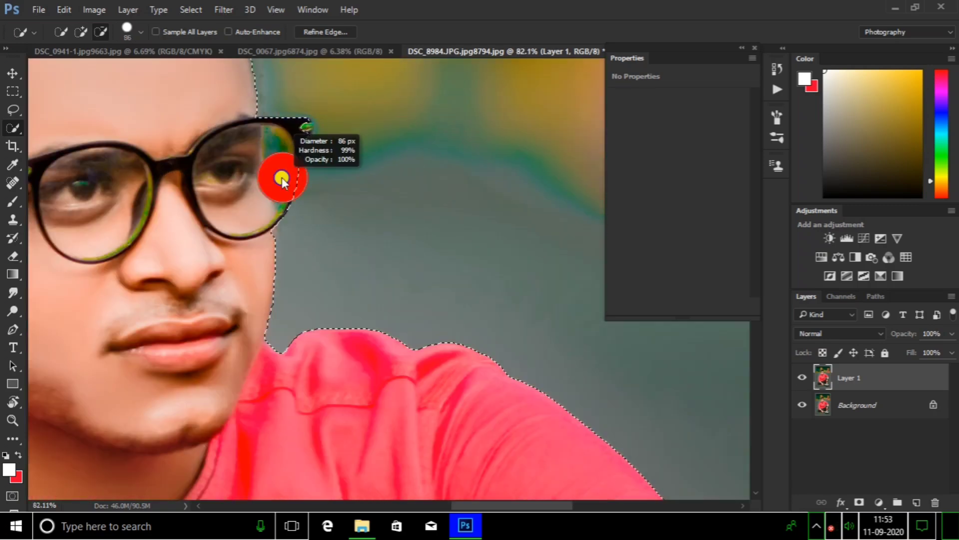
- With a smaller brush, subtract the glasses lens and tighten the edge along the hair top
{"action": "key", "text": "bracketleft"}
{"action": "key", "text": "bracketleft"}
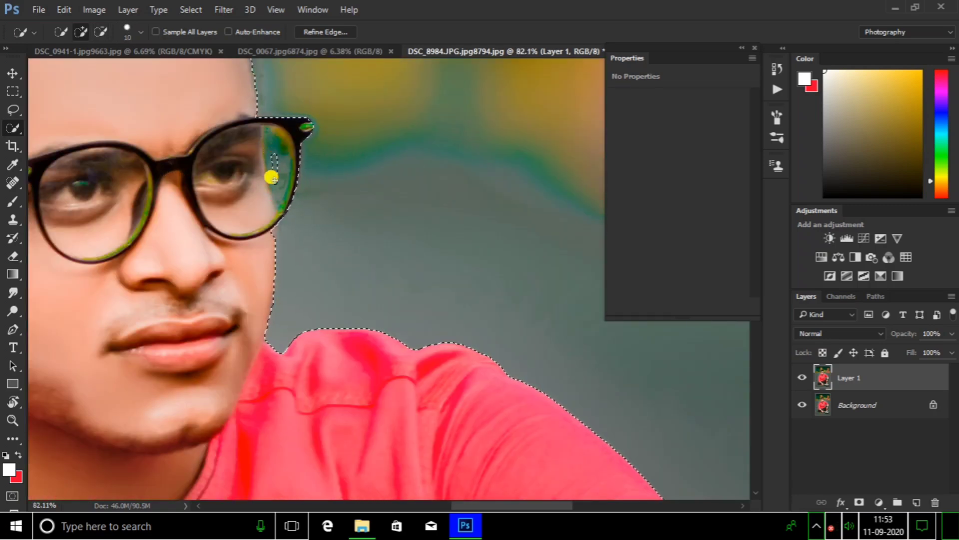
{"action": "mouse_move", "coordinate": [269, 170]}
{"action": "left_mouse_down"}
{"action": "mouse_move", "coordinate": [289, 144]}
{"action": "mouse_move", "coordinate": [275, 210]}
{"action": "mouse_move", "coordinate": [257, 231]}
{"action": "left_mouse_up"}
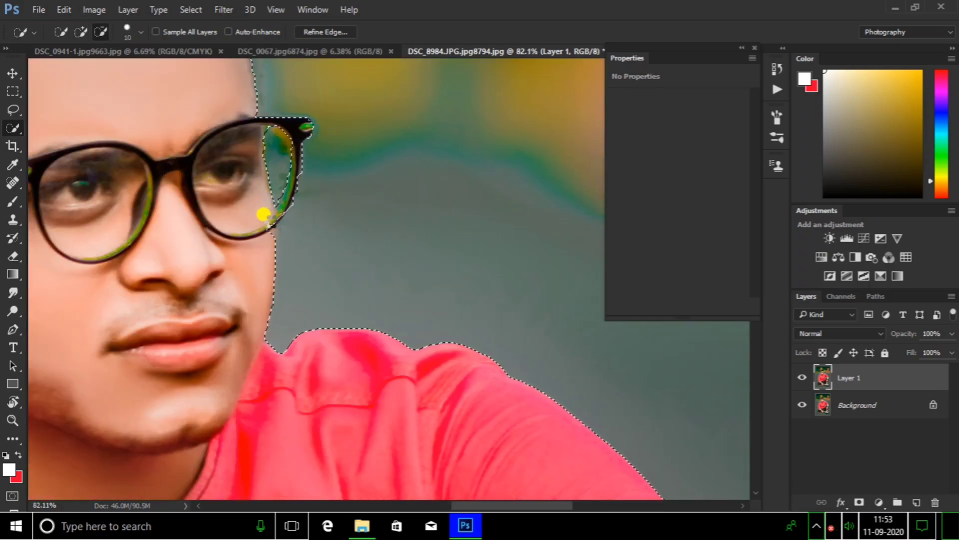
{"action": "scroll", "coordinate": [258, 231], "scroll_direction": "down", "scroll_amount": 3}
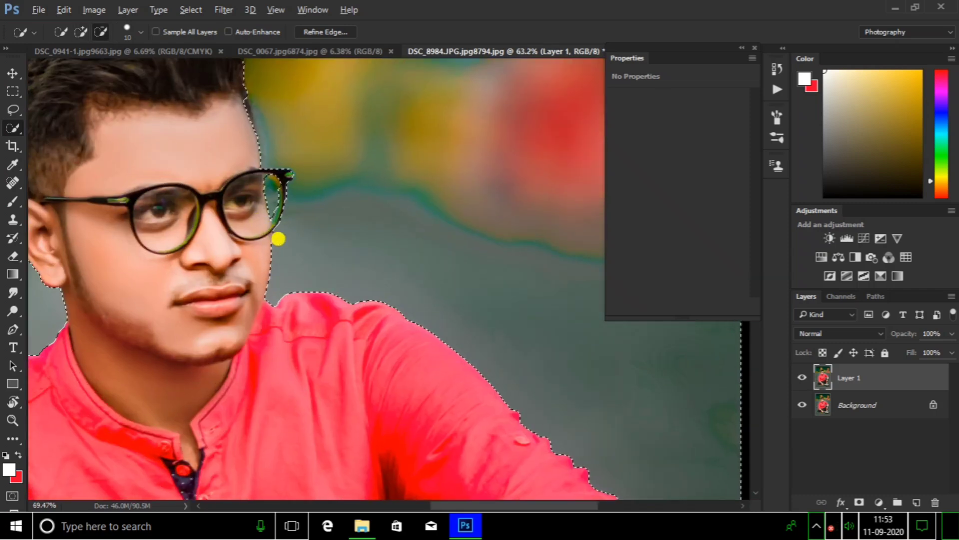
{"action": "scroll", "coordinate": [265, 223], "scroll_direction": "up", "scroll_amount": 3}
{"action": "scroll", "coordinate": [270, 220], "scroll_direction": "down", "scroll_amount": 3}
{"action": "scroll", "coordinate": [264, 150], "scroll_direction": "up", "scroll_amount": 1}
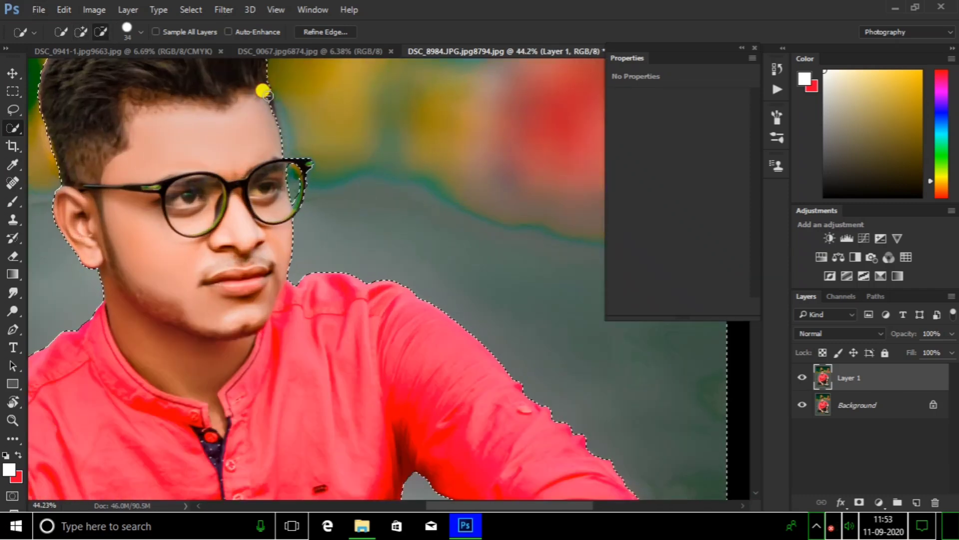
{"action": "scroll", "coordinate": [225, 165], "scroll_direction": "up", "scroll_amount": 3}
{"action": "left_click_drag", "start_coordinate": [194, 191], "coordinate": [229, 146]}
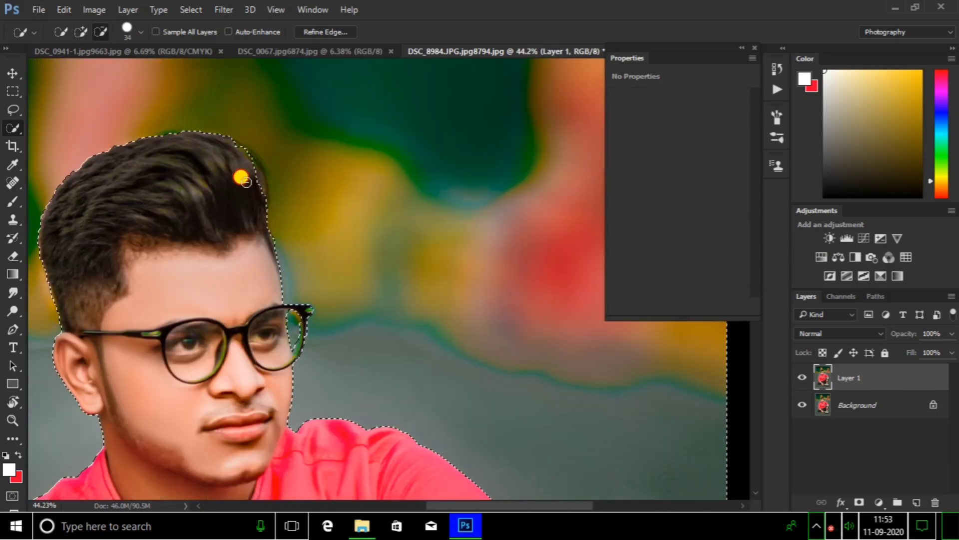
{"action": "scroll", "coordinate": [229, 146], "scroll_direction": "down", "scroll_amount": 3}
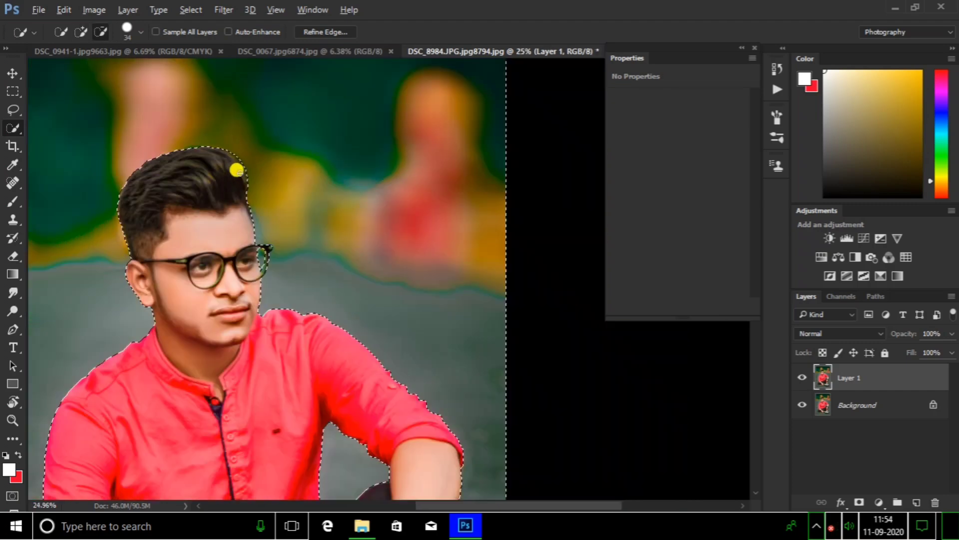
{"action": "scroll", "coordinate": [235, 167], "scroll_direction": "down", "scroll_amount": 4}
- Add a Color Lookup layer using LateSunset.3DL and lower its fill
{"action": "left_click", "coordinate": [906, 257]}
{"action": "left_click", "coordinate": [706, 99]}
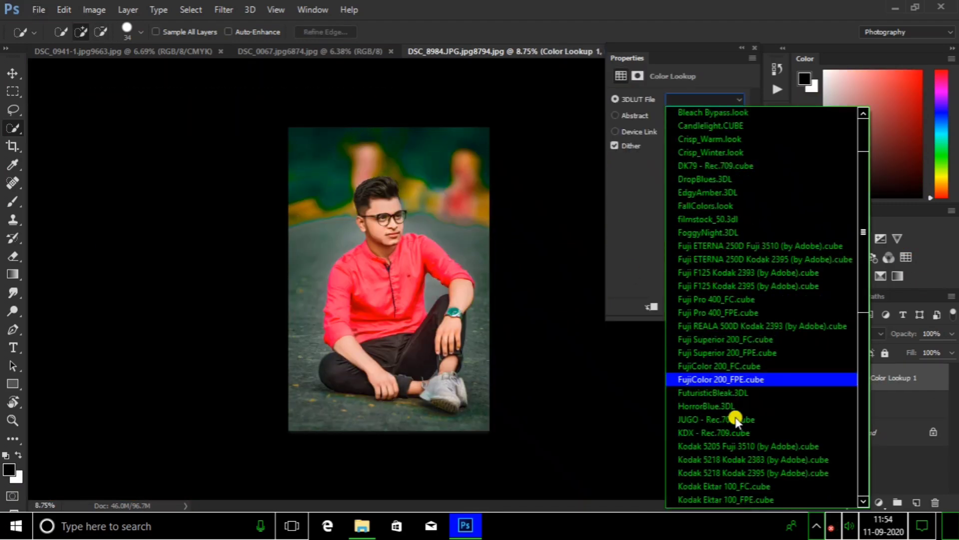
{"action": "scroll", "coordinate": [727, 379], "scroll_direction": "down", "scroll_amount": 5}
{"action": "scroll", "coordinate": [730, 365], "scroll_direction": "down", "scroll_amount": 1}
{"action": "left_click", "coordinate": [719, 323]}
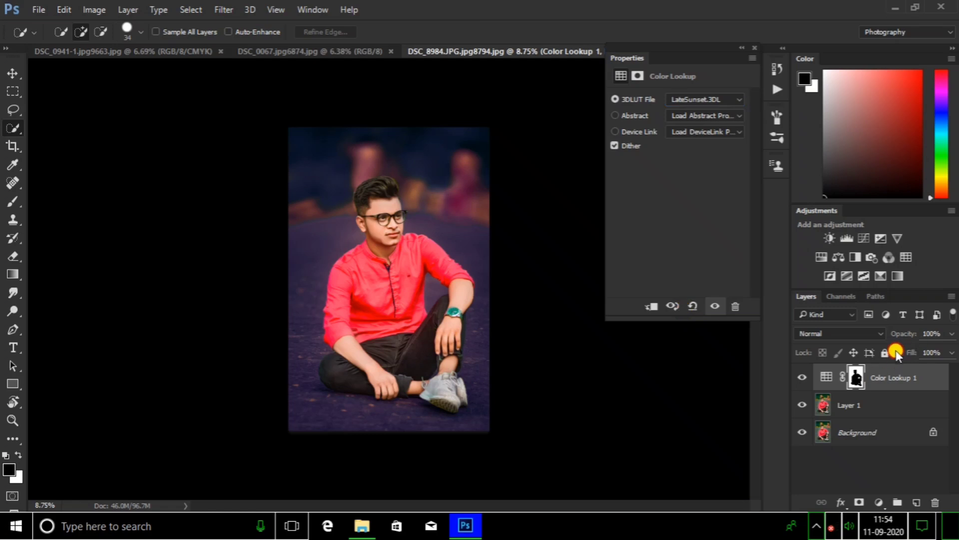
{"action": "left_click_drag", "start_coordinate": [896, 352], "coordinate": [863, 352]}
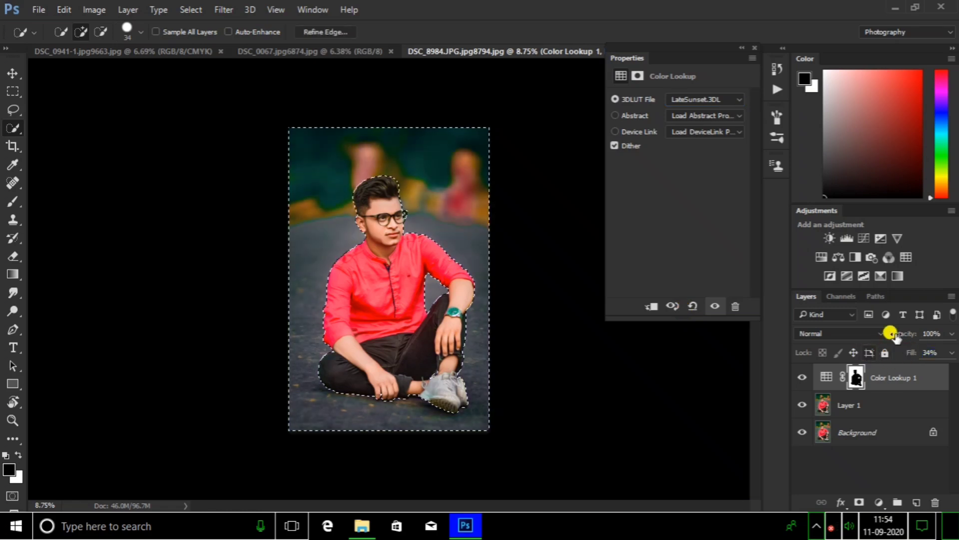
- Add a second Color Lookup layer using NightFromDay.CUBE, weaken it, and compare with the first grade
{"action": "left_click", "coordinate": [906, 257]}
{"action": "left_click", "coordinate": [706, 98]}
{"action": "scroll", "coordinate": [740, 413], "scroll_direction": "up", "scroll_amount": 2}
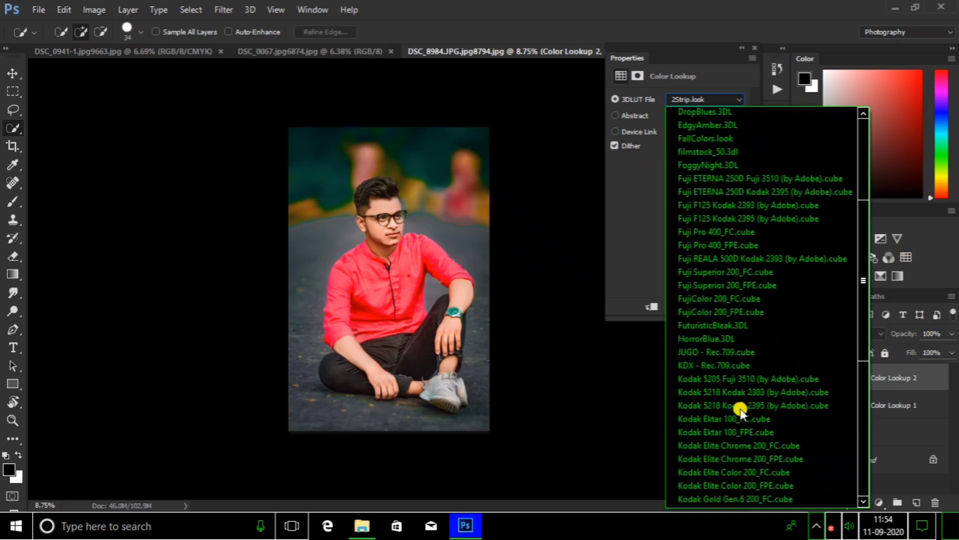
{"action": "scroll", "coordinate": [739, 413], "scroll_direction": "down", "scroll_amount": 10}
{"action": "left_click", "coordinate": [740, 408]}
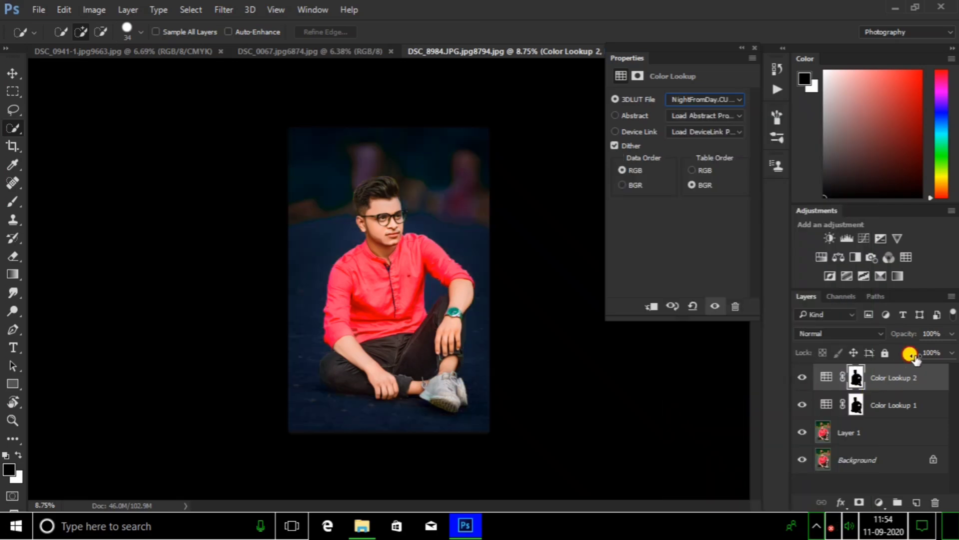
{"action": "left_click_drag", "start_coordinate": [911, 355], "coordinate": [867, 358]}
{"action": "left_click", "coordinate": [802, 404]}
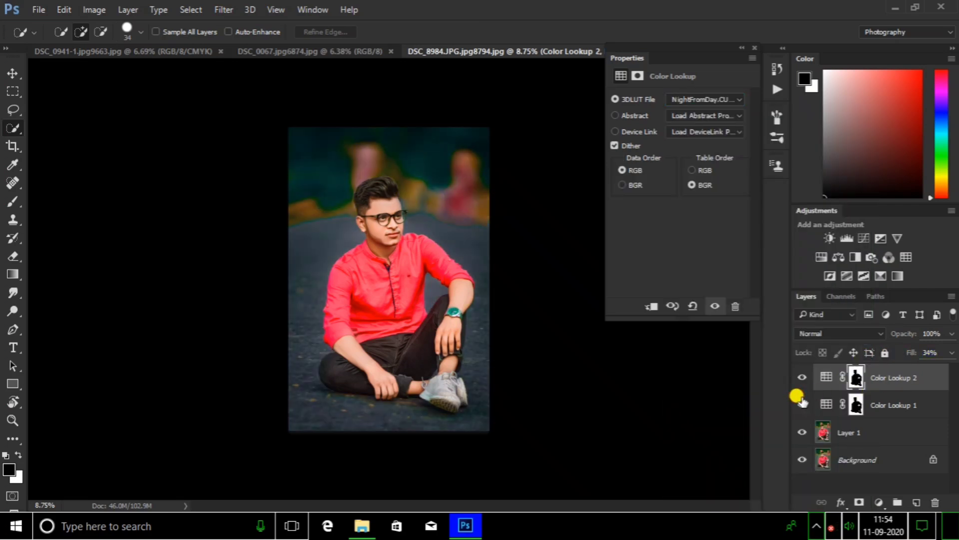
- Add a third Color Lookup layer using FoggyNight.3DL
{"action": "left_click", "coordinate": [856, 377], "text": "ctrl"}
{"action": "left_click", "coordinate": [906, 257]}
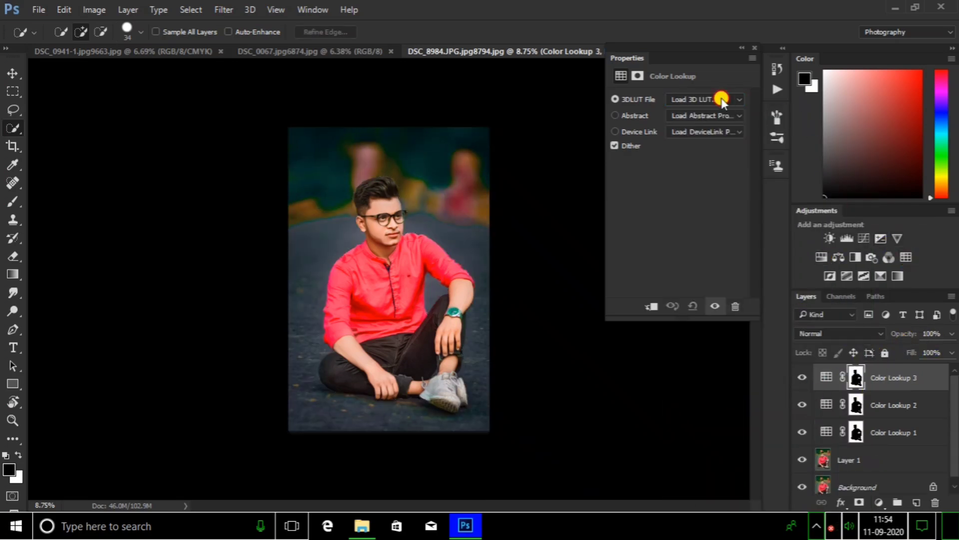
{"action": "left_click", "coordinate": [720, 99]}
{"action": "left_click", "coordinate": [718, 300]}
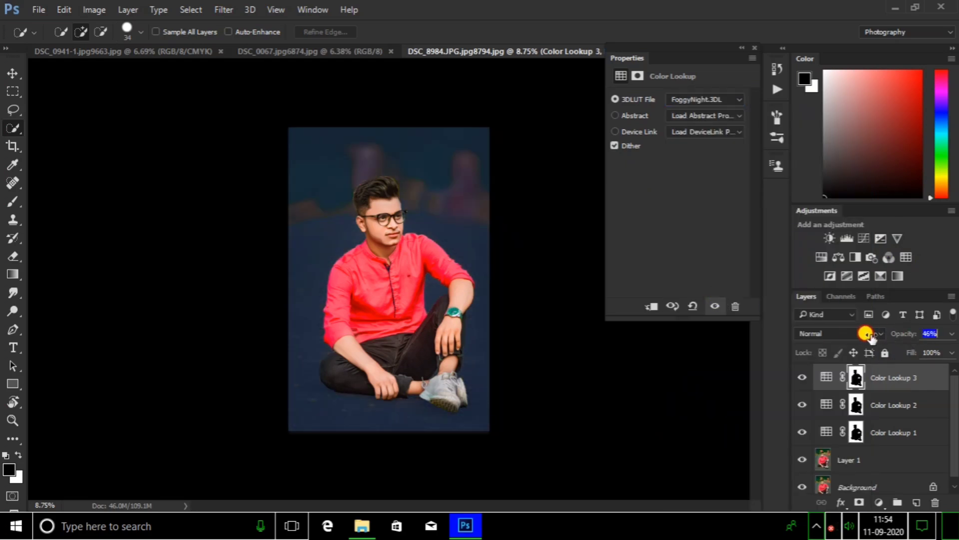
- Move the FoggyNight layer below the first grade and select the sunset and night layers
{"action": "left_click_drag", "start_coordinate": [895, 377], "coordinate": [895, 429]}
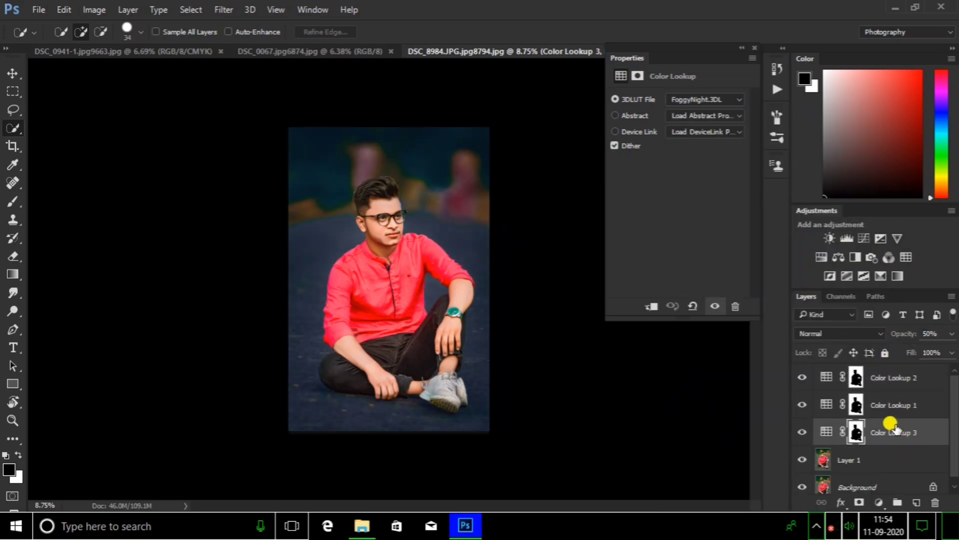
{"action": "left_click", "coordinate": [825, 407]}
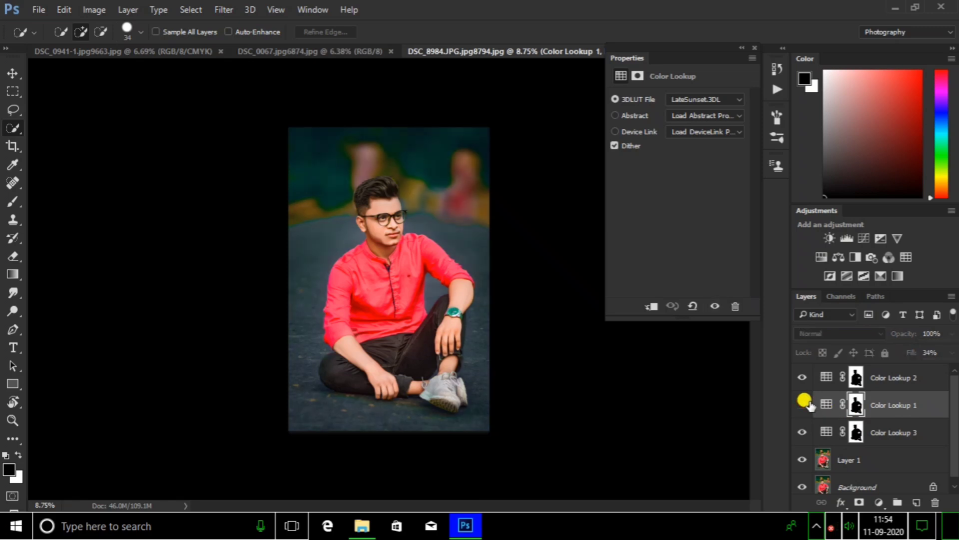
{"action": "key", "text": "alt+bracketright"}
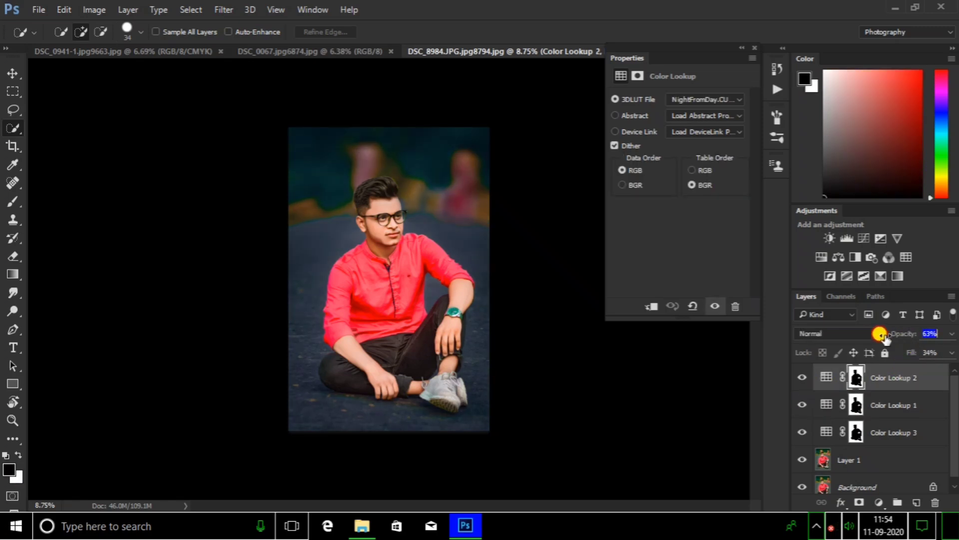
{"action": "left_click", "coordinate": [894, 398]}
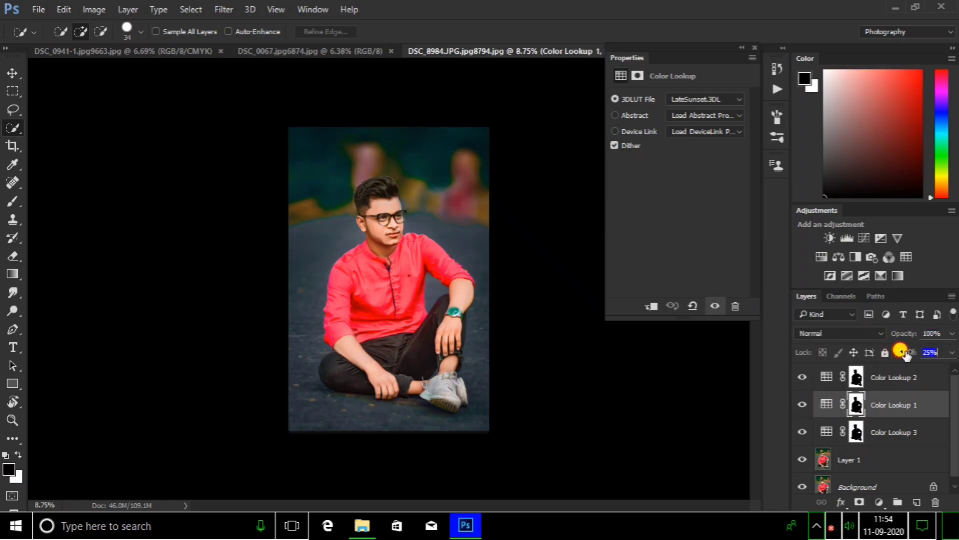
{"action": "left_click", "coordinate": [912, 374]}
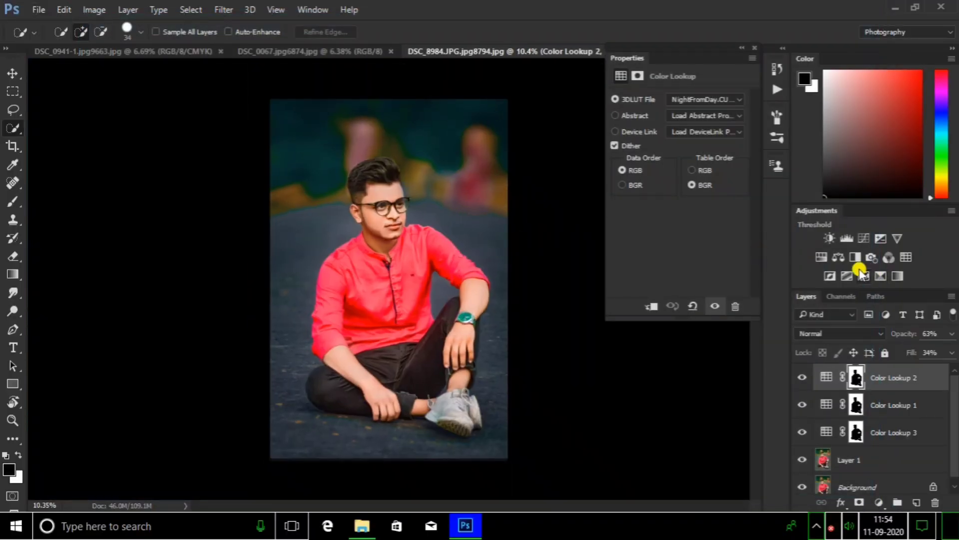
- Add Color Lookup 4 with DropBlues.3DL and toggle its visibility to compare
{"action": "left_click", "coordinate": [855, 265]}
{"action": "left_click", "coordinate": [720, 99]}
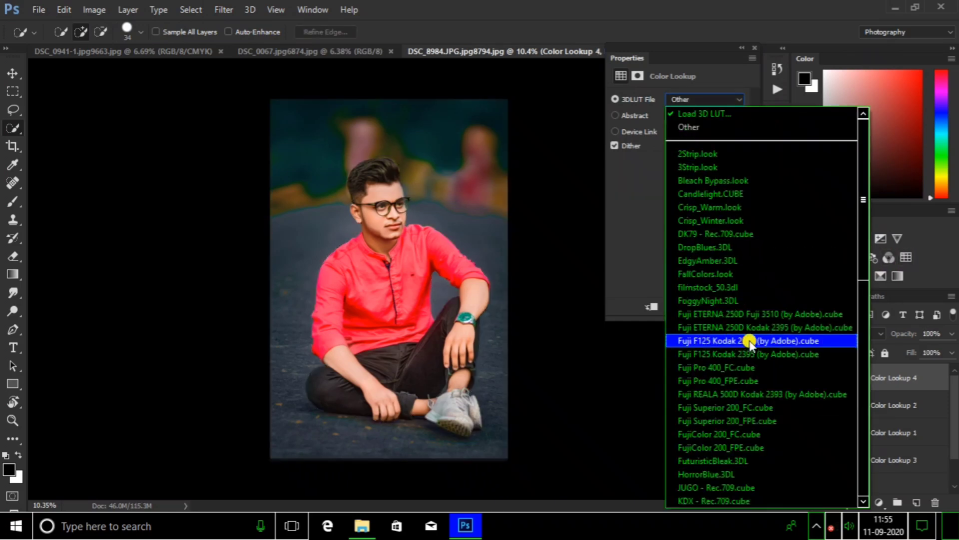
{"action": "left_click", "coordinate": [708, 247]}
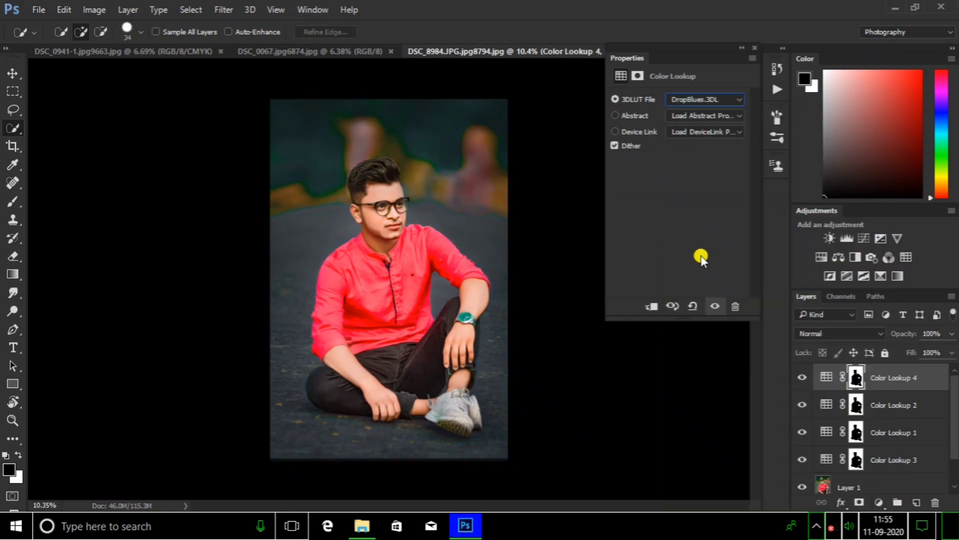
{"action": "key", "text": "ctrl+minus"}
{"action": "left_click", "coordinate": [802, 377]}
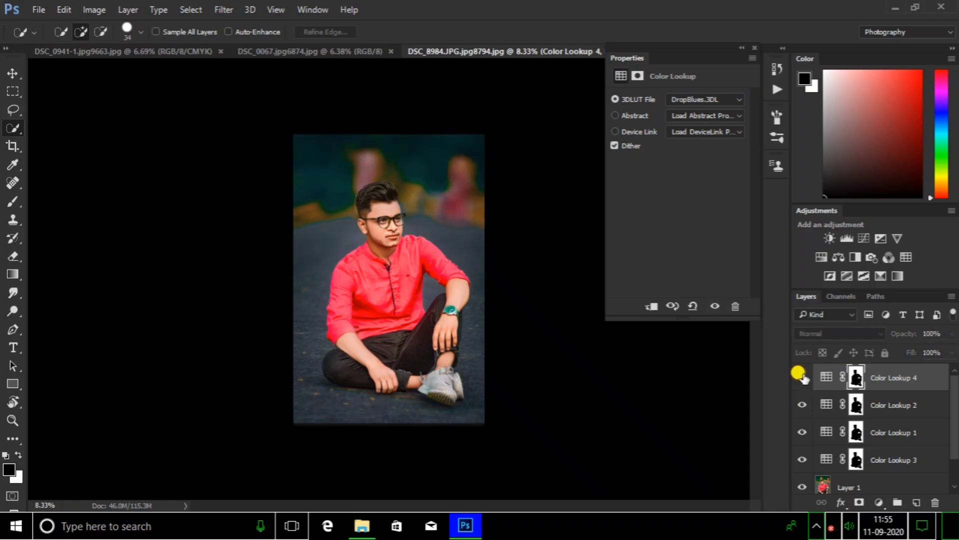
{"action": "left_click", "coordinate": [802, 378]}
- Move Color Lookup 2 below Color Lookup 1 and keep it visible
{"action": "left_click", "coordinate": [900, 404]}
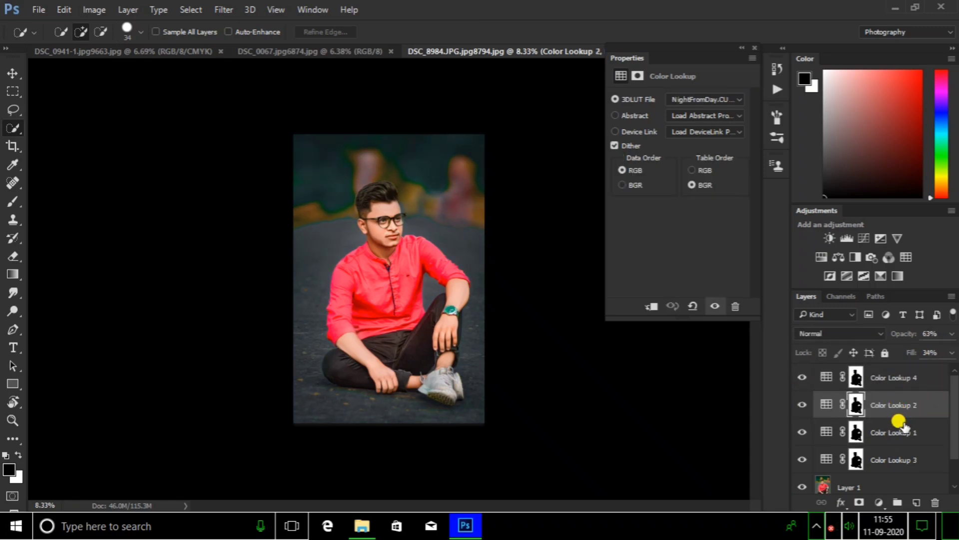
{"action": "left_click_drag", "start_coordinate": [902, 425], "coordinate": [902, 422]}
{"action": "left_click", "coordinate": [802, 432]}
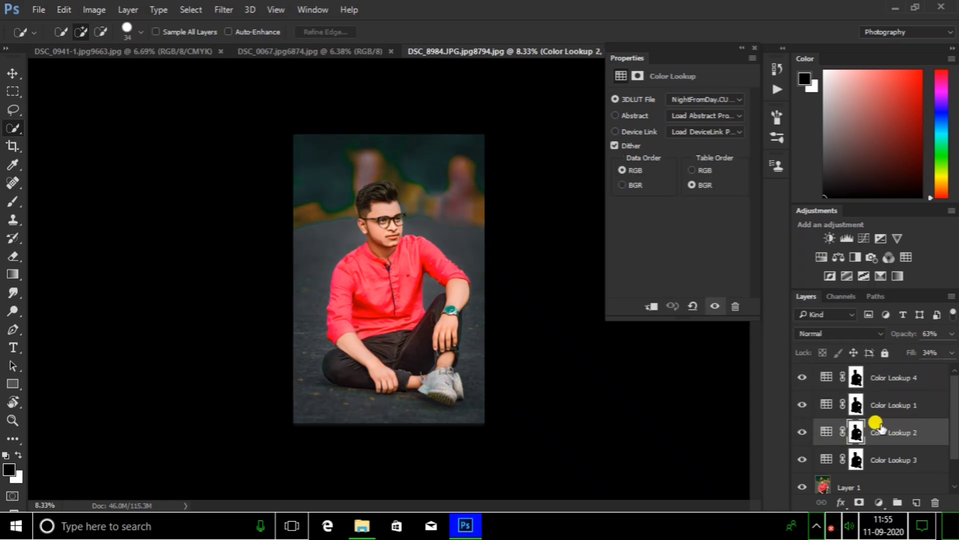
{"action": "key", "text": "ctrl+minus"}
{"action": "scroll", "coordinate": [875, 407], "scroll_direction": "down", "scroll_amount": 1}
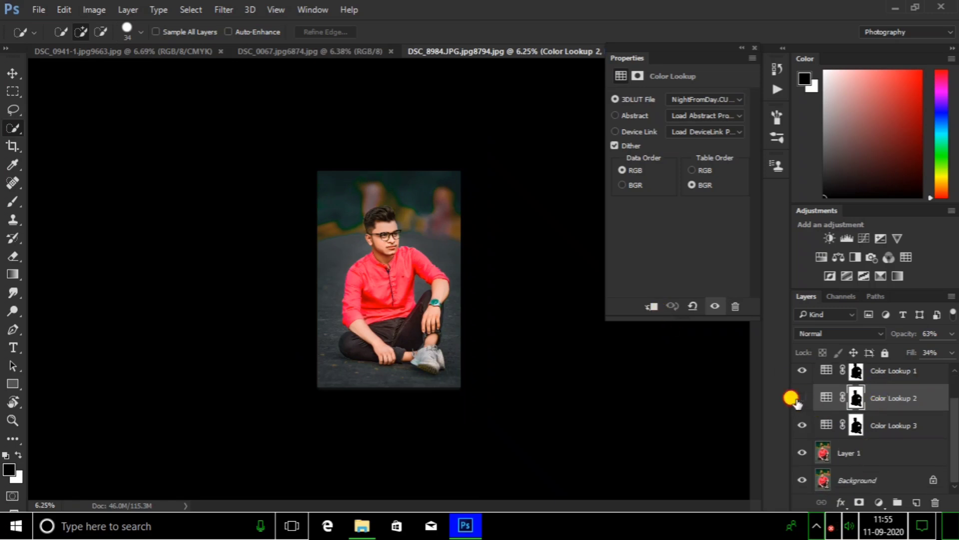
{"action": "scroll", "coordinate": [376, 272], "scroll_direction": "up", "scroll_amount": 3}
{"action": "scroll", "coordinate": [498, 461], "scroll_direction": "up", "scroll_amount": 2}
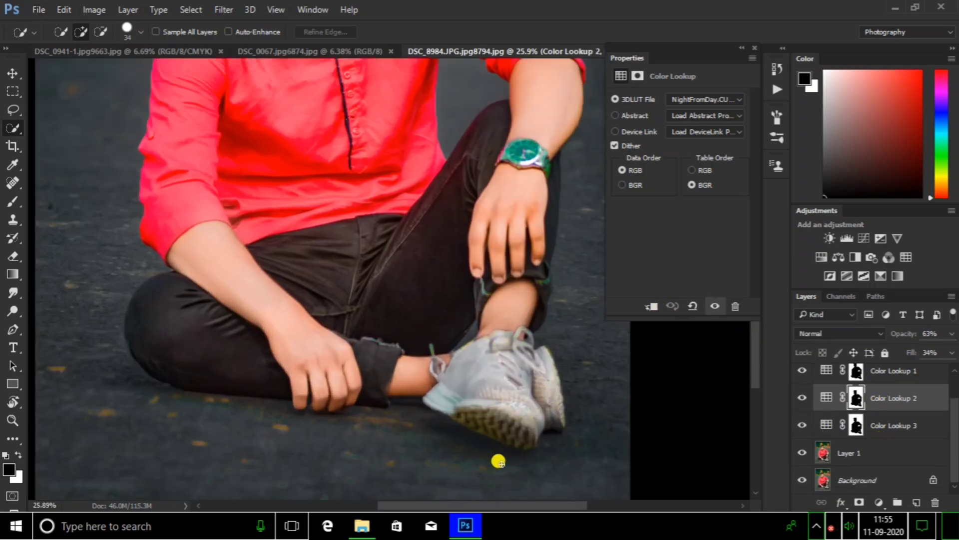
{"action": "scroll", "coordinate": [498, 461], "scroll_direction": "up", "scroll_amount": 1}
{"action": "scroll", "coordinate": [497, 424], "scroll_direction": "up", "scroll_amount": 1}
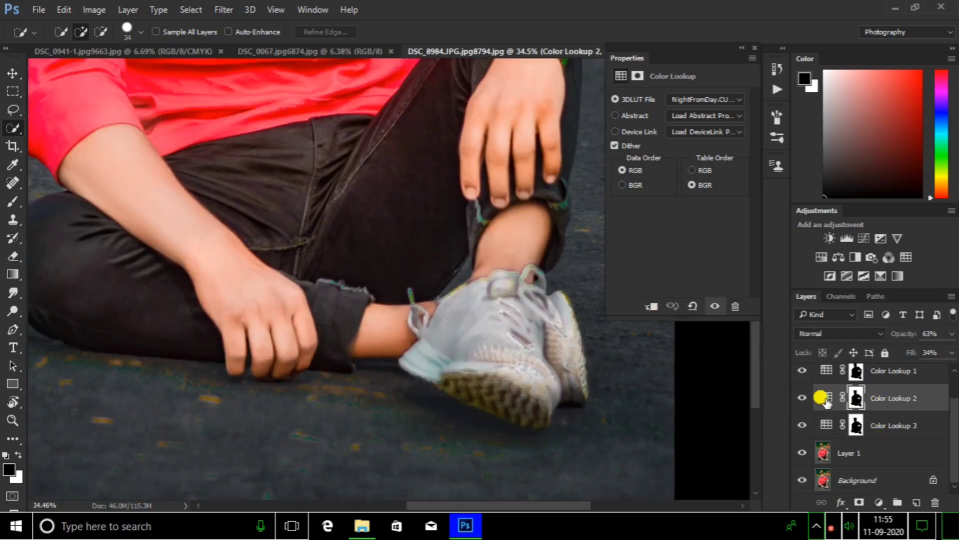
- Set up a smaller eraser with swapped colours on the Color Lookup 3 and 2 masks
{"action": "left_click", "coordinate": [857, 425]}
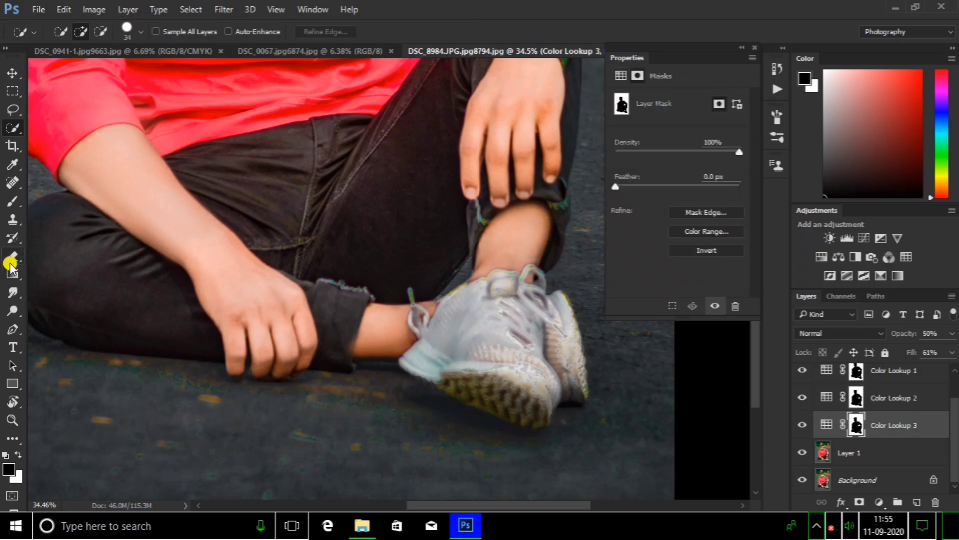
{"action": "left_click", "coordinate": [13, 256]}
{"action": "scroll", "coordinate": [360, 418], "scroll_direction": "up", "scroll_amount": 3}
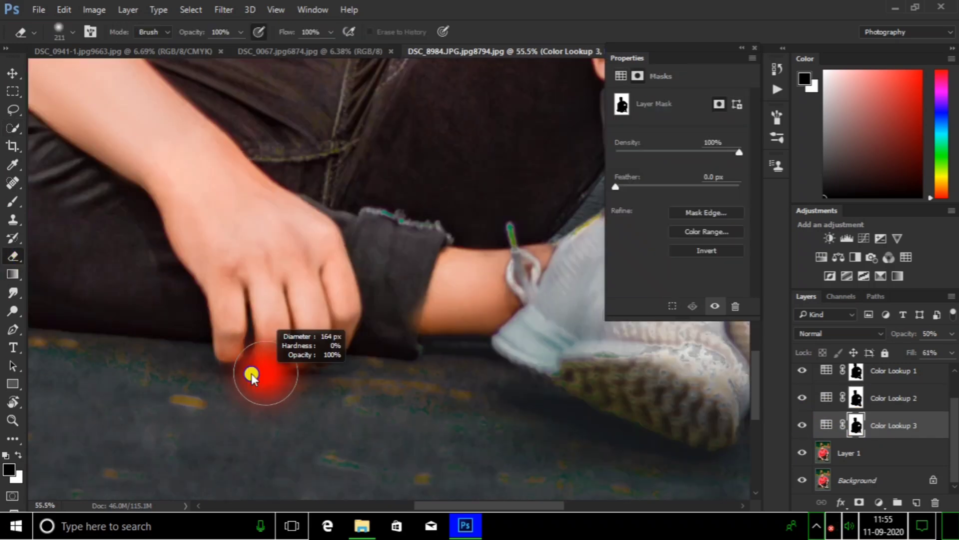
{"action": "right_click", "coordinate": [231, 359]}
{"action": "key", "text": "Escape"}
{"action": "key", "text": "bracketleft"}
{"action": "key", "text": "bracketleft"}
{"action": "key", "text": "bracketleft"}
{"action": "key", "text": "x"}
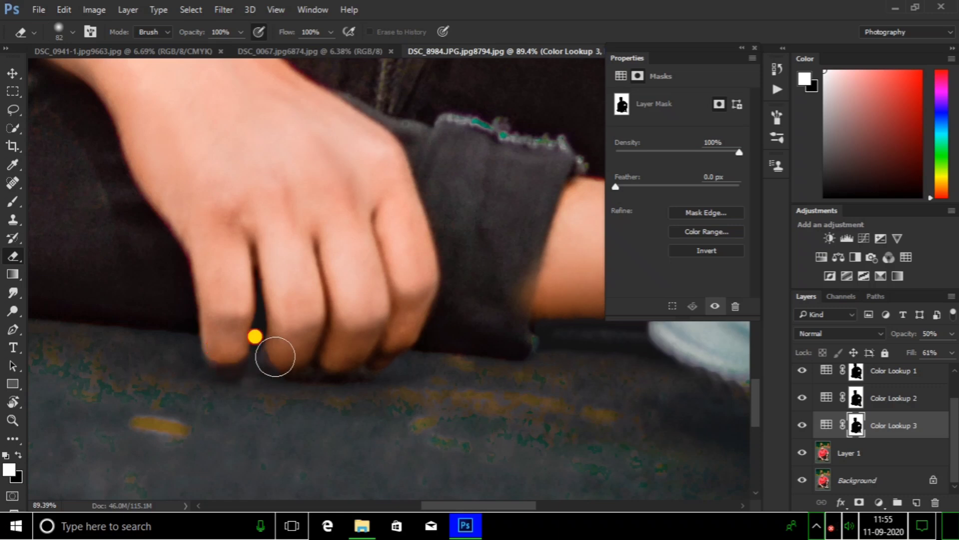
{"action": "left_click", "coordinate": [856, 397]}
{"action": "left_click_drag", "start_coordinate": [407, 348], "coordinate": [257, 362]}
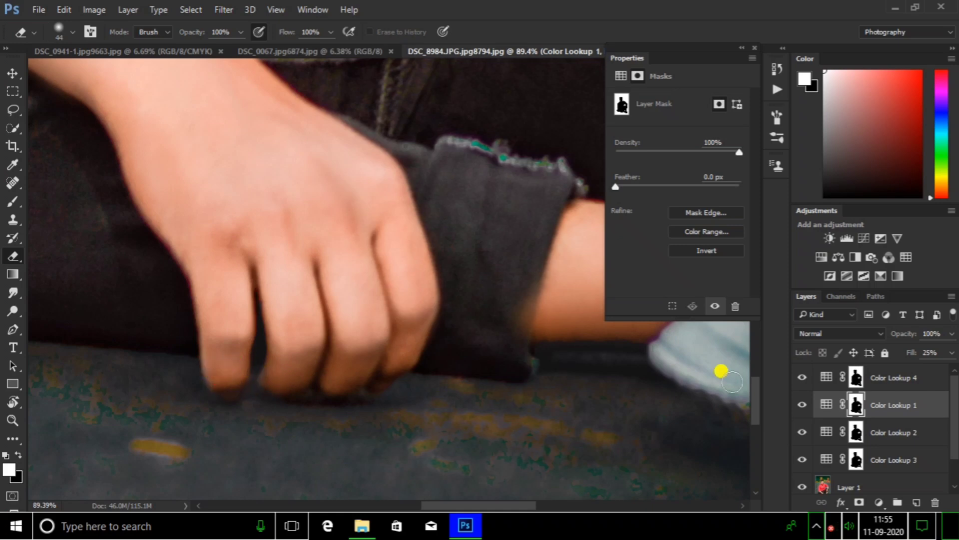
- Touch up Color Lookup 4's mask along the subject's edges
{"action": "left_click", "coordinate": [856, 378]}
{"action": "scroll", "coordinate": [392, 396], "scroll_direction": "down", "scroll_amount": 5}
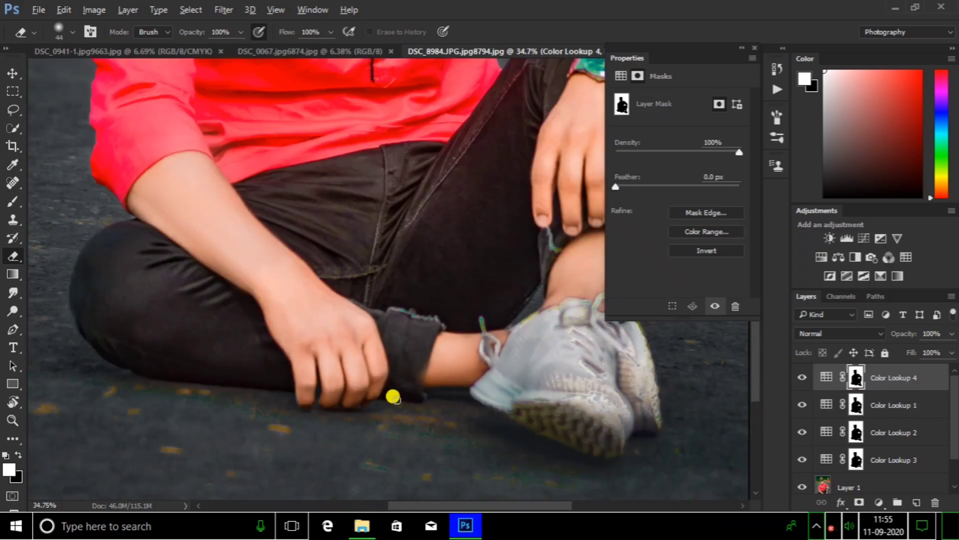
{"action": "scroll", "coordinate": [392, 397], "scroll_direction": "up", "scroll_amount": 2}
{"action": "scroll", "coordinate": [306, 310], "scroll_direction": "down", "scroll_amount": 5}
{"action": "scroll", "coordinate": [409, 265], "scroll_direction": "up", "scroll_amount": 3}
{"action": "scroll", "coordinate": [409, 266], "scroll_direction": "up", "scroll_amount": 2}
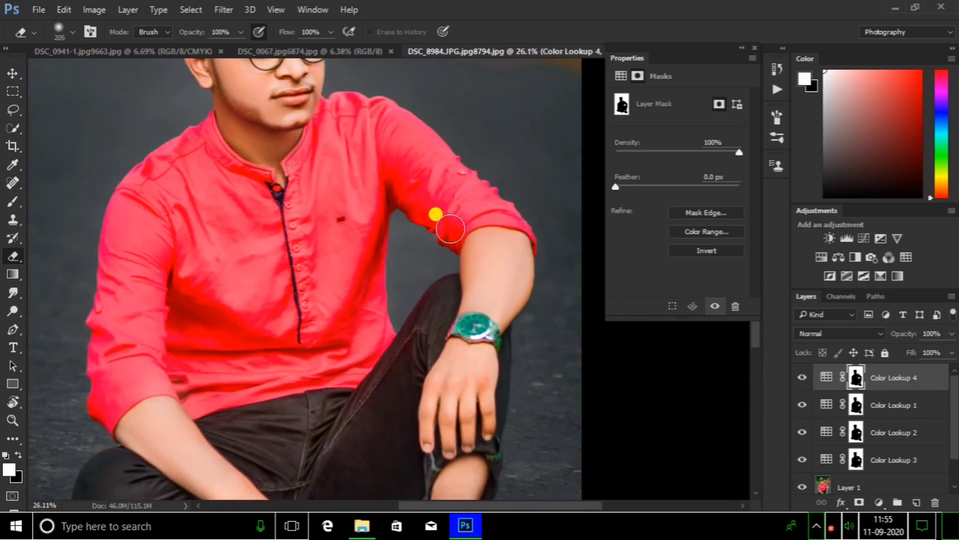
{"action": "scroll", "coordinate": [435, 214], "scroll_direction": "up", "scroll_amount": 1}
{"action": "scroll", "coordinate": [278, 188], "scroll_direction": "up", "scroll_amount": 2}
{"action": "scroll", "coordinate": [322, 113], "scroll_direction": "up", "scroll_amount": 2}
{"action": "scroll", "coordinate": [275, 161], "scroll_direction": "up", "scroll_amount": 2}
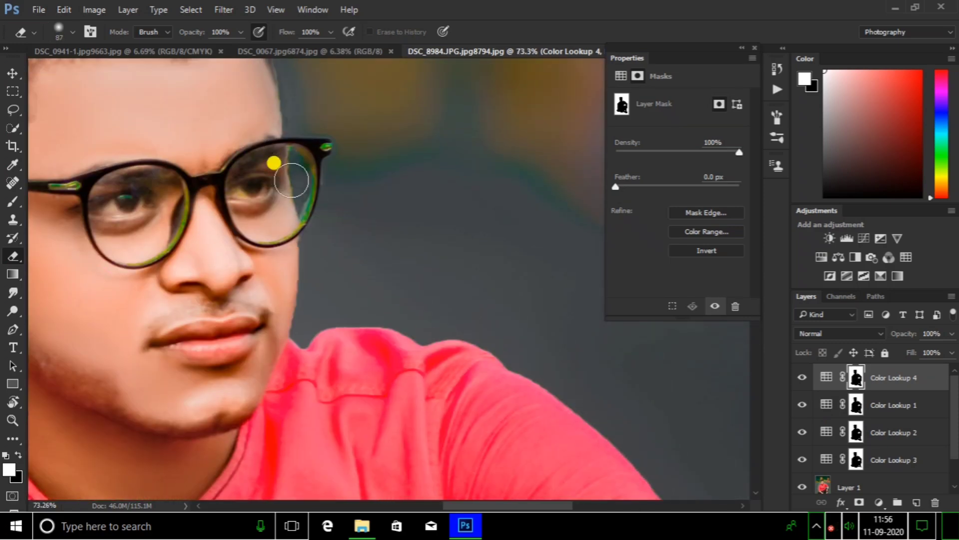
{"action": "key", "text": "x"}
- Refine the Color Lookup 1, 2 and 3 masks around the glasses with a ~44 px eraser
{"action": "left_click", "coordinate": [856, 405]}
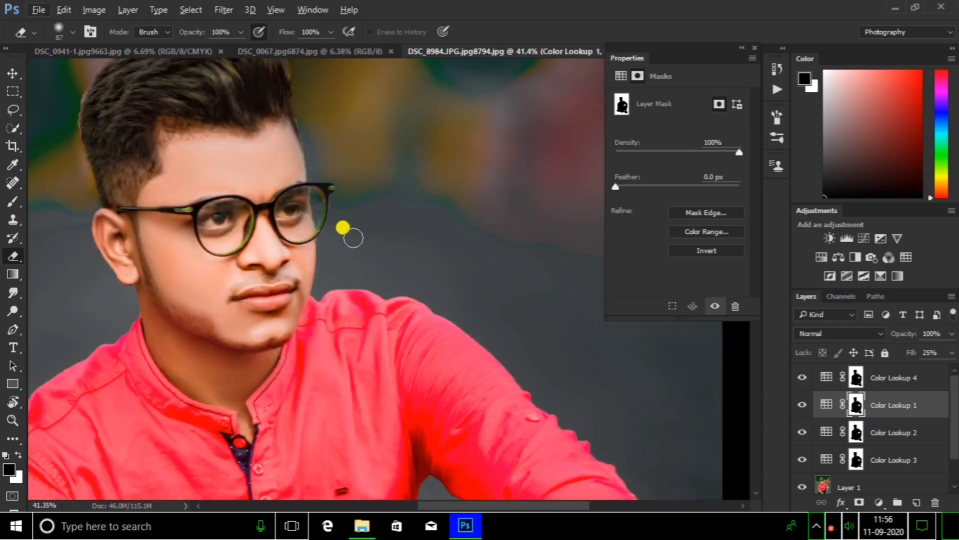
{"action": "scroll", "coordinate": [343, 222], "scroll_direction": "down", "scroll_amount": 3}
{"action": "key", "text": "alt+bracketleft"}
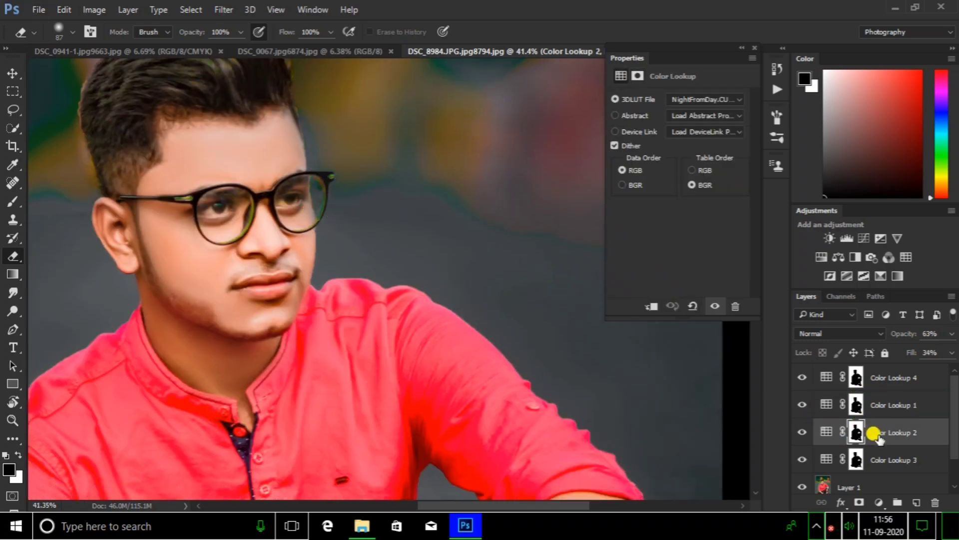
{"action": "key", "text": "alt+bracketleft"}
{"action": "scroll", "coordinate": [308, 204], "scroll_direction": "up", "scroll_amount": 2}
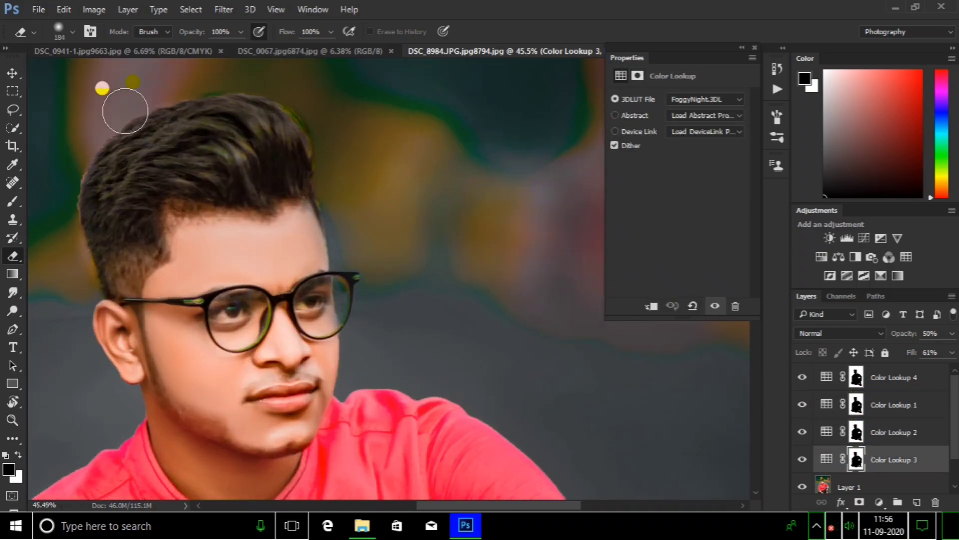
{"action": "scroll", "coordinate": [324, 211], "scroll_direction": "up", "scroll_amount": 1}
{"action": "scroll", "coordinate": [323, 211], "scroll_direction": "down", "scroll_amount": 1}
{"action": "key", "text": "bracketleft"}
{"action": "key", "text": "bracketleft"}
{"action": "key", "text": "bracketleft"}
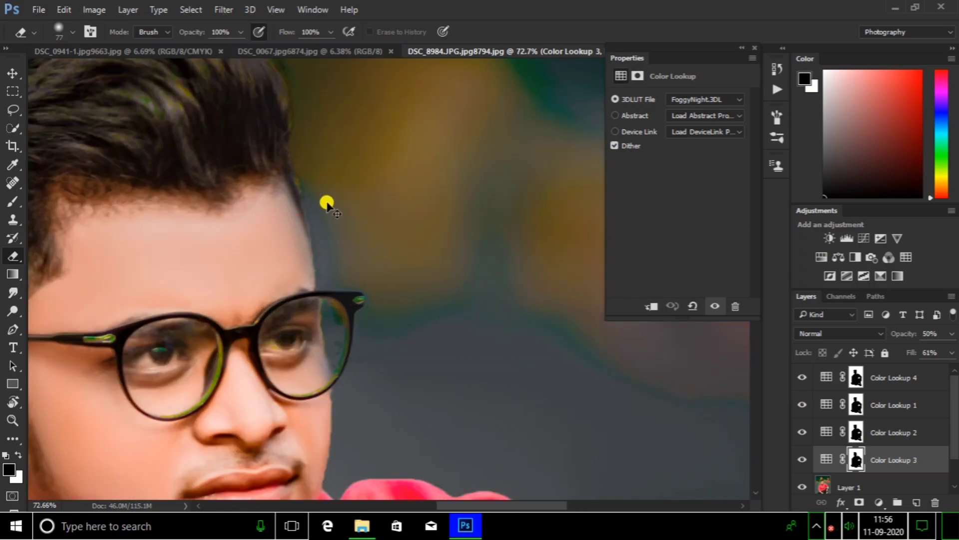
{"action": "scroll", "coordinate": [352, 242], "scroll_direction": "down", "scroll_amount": 3}
{"action": "scroll", "coordinate": [885, 456], "scroll_direction": "down", "scroll_amount": 2}
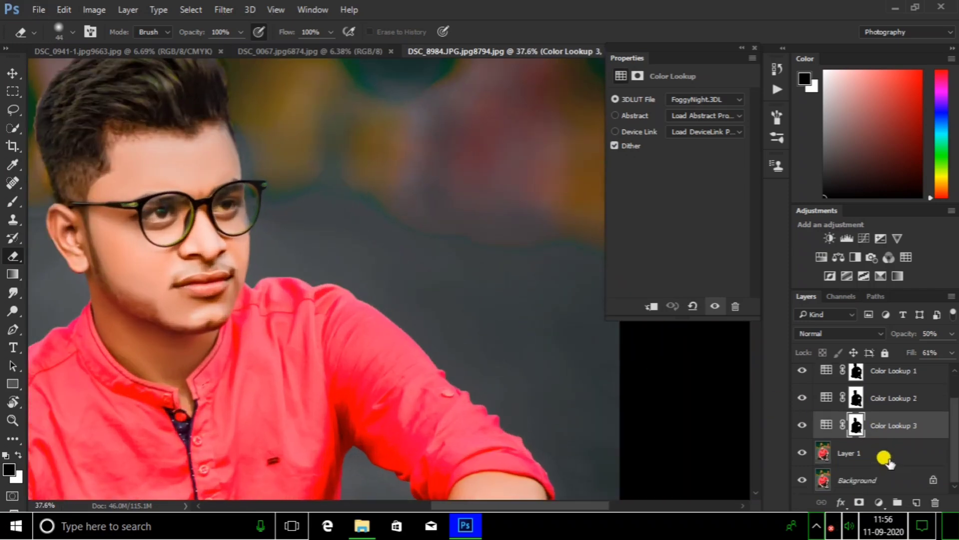
{"action": "right_click", "coordinate": [885, 456]}
- Flatten the image, save it, and duplicate it into Layer 1
{"action": "left_click", "coordinate": [713, 450]}
{"action": "key", "text": "ctrl+s"}
{"action": "scroll", "coordinate": [239, 164], "scroll_direction": "up", "scroll_amount": 2}
{"action": "key", "text": "ctrl+j"}
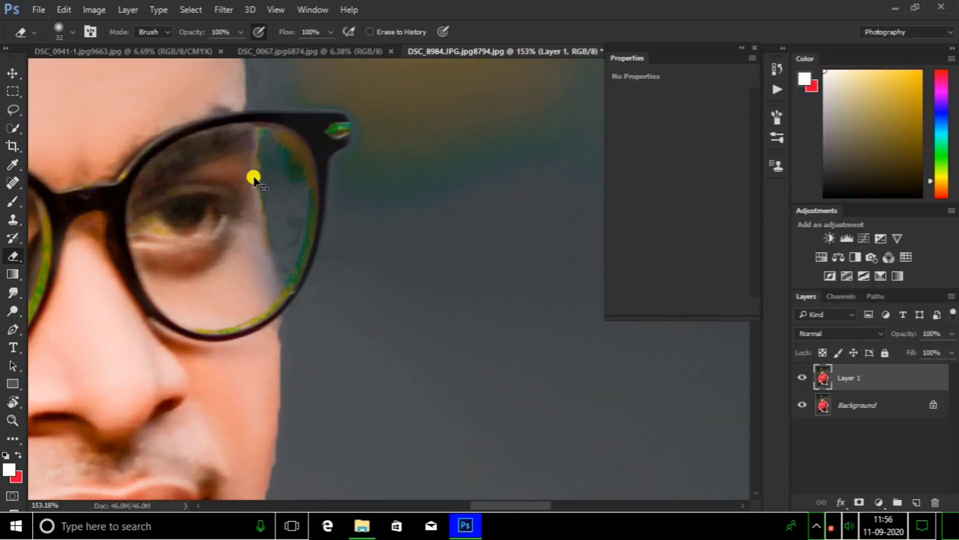
{"action": "scroll", "coordinate": [253, 175], "scroll_direction": "down", "scroll_amount": 3}
- Pick the Mixer Brush at about 35 px and zoom in on the glasses edge
{"action": "left_click", "coordinate": [13, 201]}
{"action": "scroll", "coordinate": [210, 210], "scroll_direction": "up", "scroll_amount": 1}
{"action": "key", "text": "bracketleft"}
{"action": "key", "text": "bracketleft"}
{"action": "key", "text": "bracketleft"}
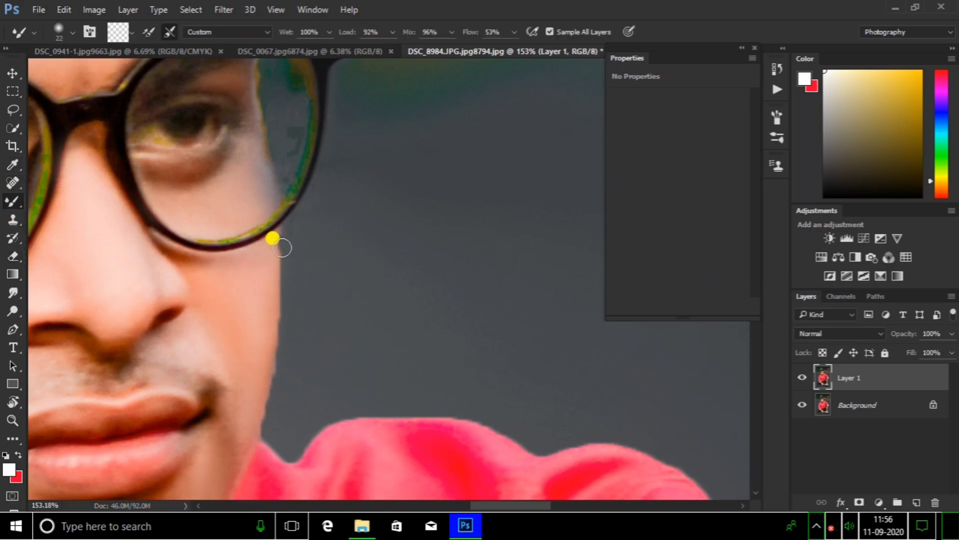
{"action": "scroll", "coordinate": [275, 305], "scroll_direction": "down", "scroll_amount": 2}
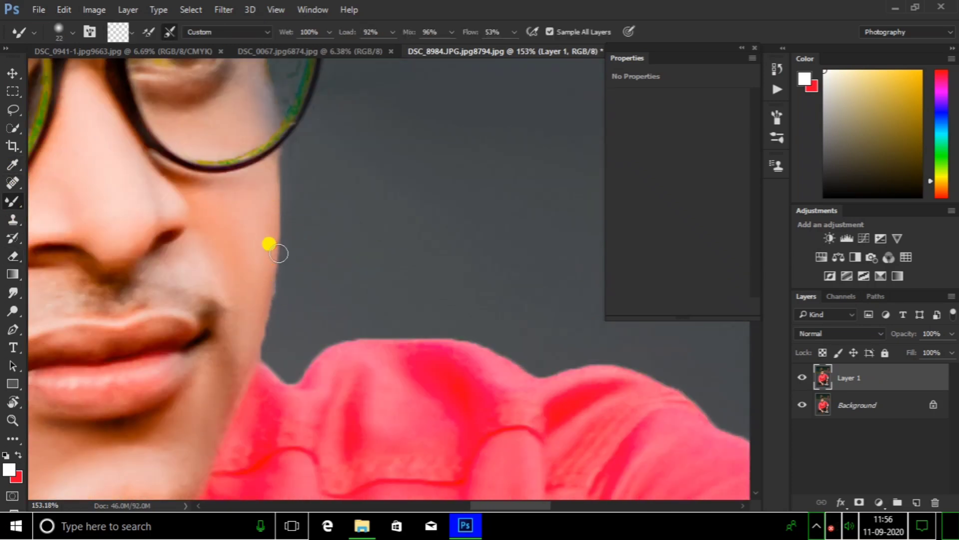
{"action": "scroll", "coordinate": [246, 343], "scroll_direction": "up", "scroll_amount": 3}
- Enlarge the Mixer Brush slightly and blend away fringing along the face, glasses and hair
{"action": "key", "text": "bracketright"}
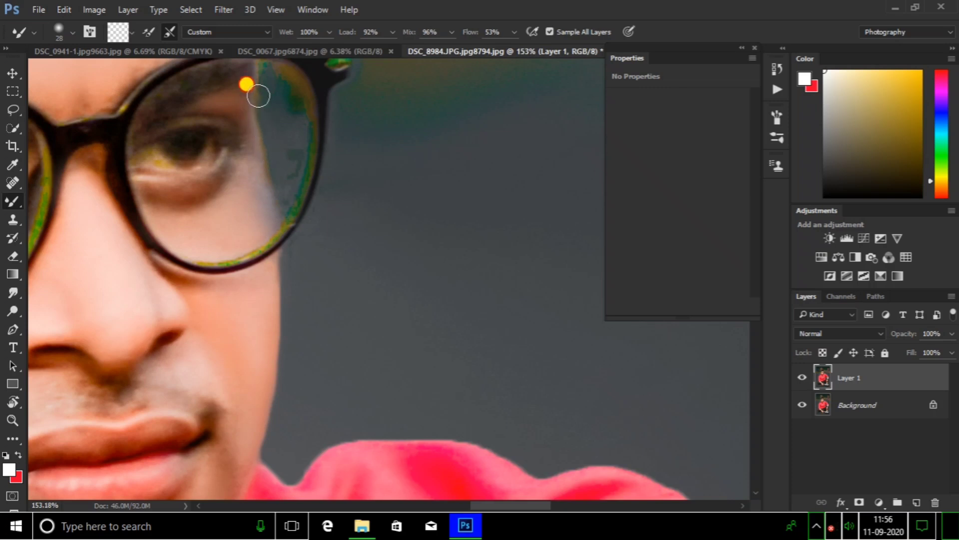
{"action": "scroll", "coordinate": [266, 168], "scroll_direction": "down", "scroll_amount": 3}
{"action": "scroll", "coordinate": [278, 154], "scroll_direction": "up", "scroll_amount": 2}
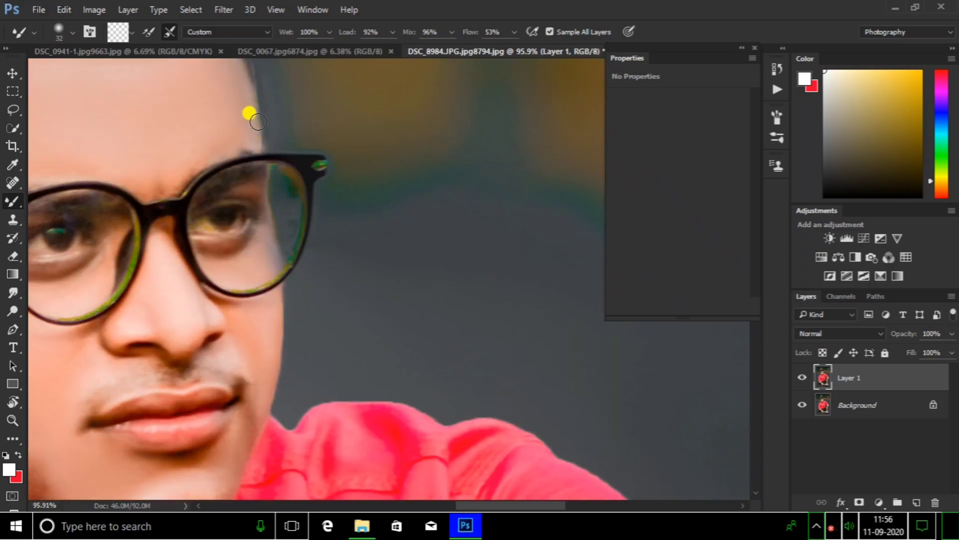
{"action": "scroll", "coordinate": [247, 125], "scroll_direction": "up", "scroll_amount": 1}
{"action": "scroll", "coordinate": [249, 131], "scroll_direction": "up", "scroll_amount": 1}
{"action": "scroll", "coordinate": [249, 131], "scroll_direction": "down", "scroll_amount": 1}
{"action": "scroll", "coordinate": [240, 127], "scroll_direction": "down", "scroll_amount": 2}
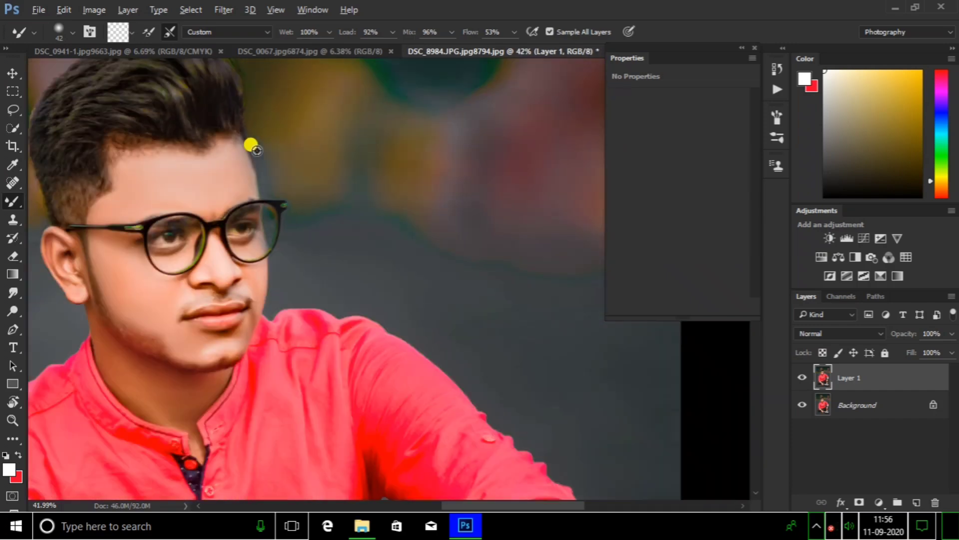
{"action": "scroll", "coordinate": [251, 144], "scroll_direction": "down", "scroll_amount": 1}
{"action": "scroll", "coordinate": [217, 131], "scroll_direction": "up", "scroll_amount": 2}
{"action": "scroll", "coordinate": [91, 195], "scroll_direction": "up", "scroll_amount": 1}
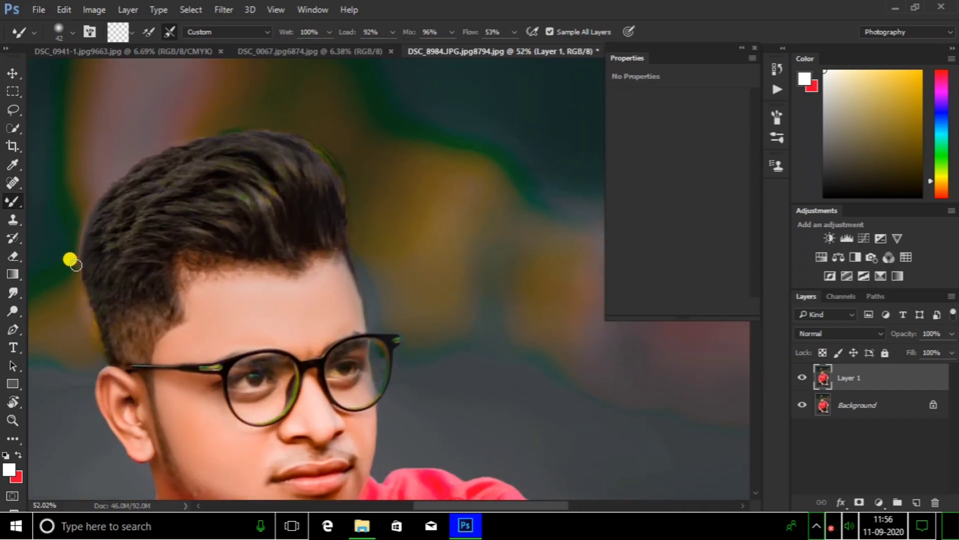
{"action": "scroll", "coordinate": [73, 267], "scroll_direction": "down", "scroll_amount": 2}
{"action": "scroll", "coordinate": [75, 270], "scroll_direction": "down", "scroll_amount": 2}
{"action": "scroll", "coordinate": [280, 318], "scroll_direction": "down", "scroll_amount": 2}
- Flatten the image and add a Neutral Density gradient fill layer
{"action": "scroll", "coordinate": [450, 360], "scroll_direction": "up", "scroll_amount": 1}
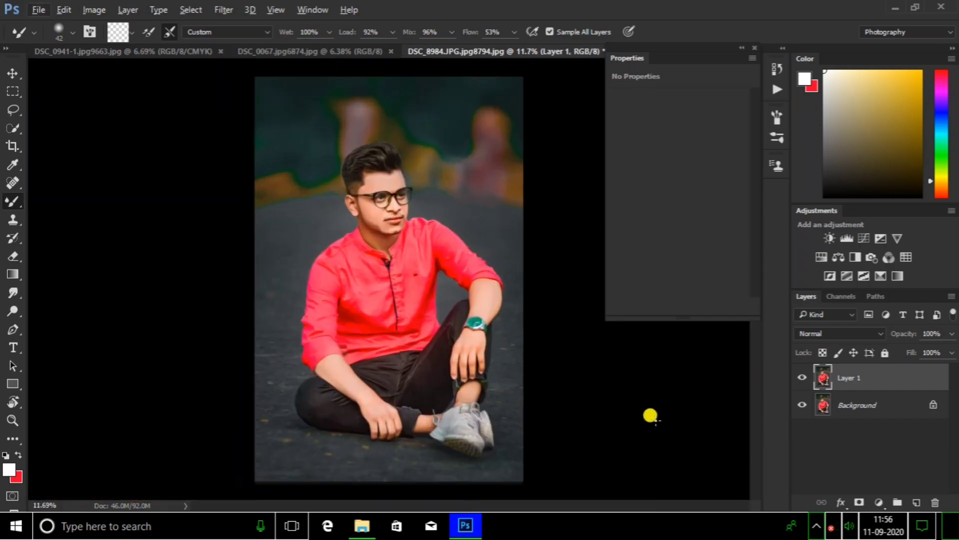
{"action": "right_click", "coordinate": [859, 377]}
{"action": "left_click", "coordinate": [859, 364]}
{"action": "scroll", "coordinate": [456, 302], "scroll_direction": "down", "scroll_amount": 1}
{"action": "left_click", "coordinate": [875, 504]}
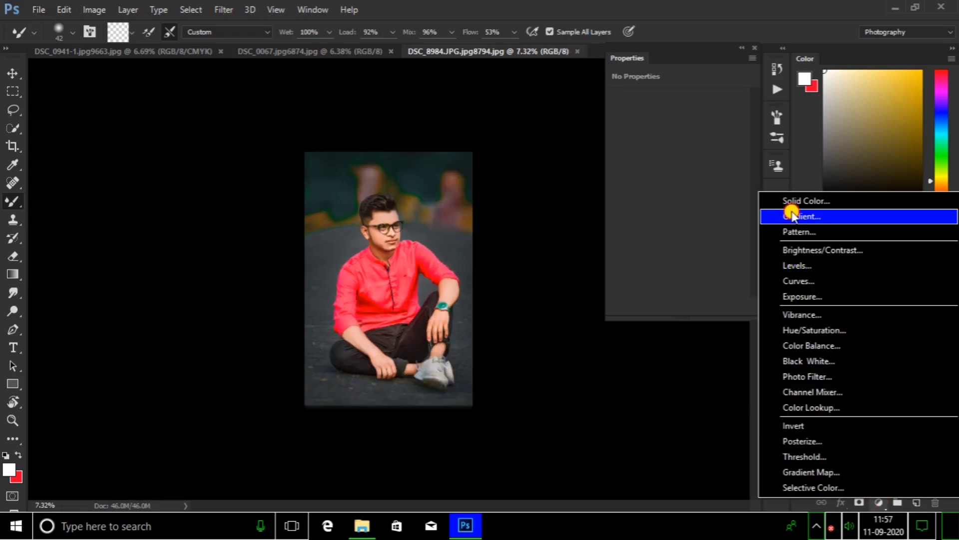
{"action": "left_click", "coordinate": [796, 272]}
{"action": "left_click", "coordinate": [687, 110]}
{"action": "left_click", "coordinate": [803, 249]}
{"action": "left_click", "coordinate": [919, 211]}
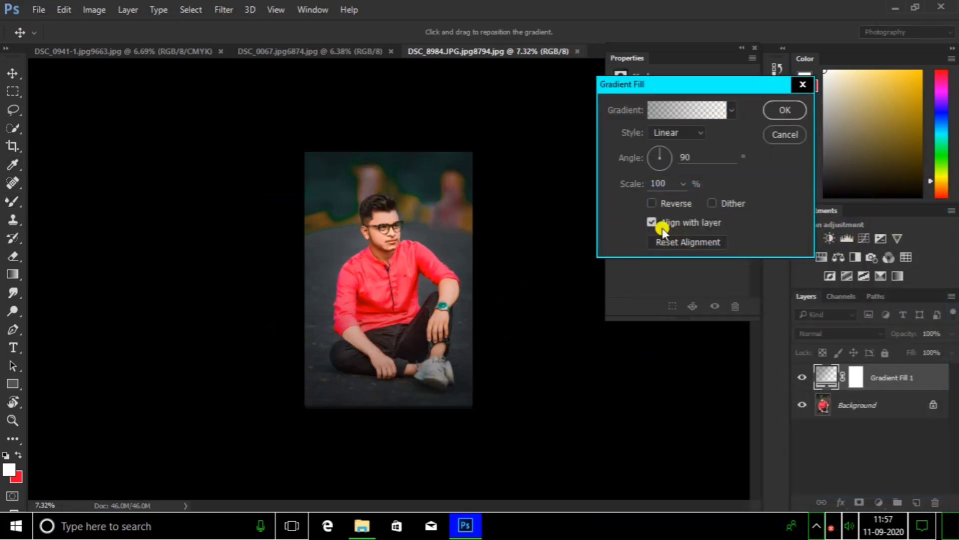
- Reduce the gradient scale to 56% with dithering turned on
{"action": "left_click", "coordinate": [682, 183]}
{"action": "left_click_drag", "start_coordinate": [689, 197], "coordinate": [677, 198]}
{"action": "left_click", "coordinate": [733, 204]}
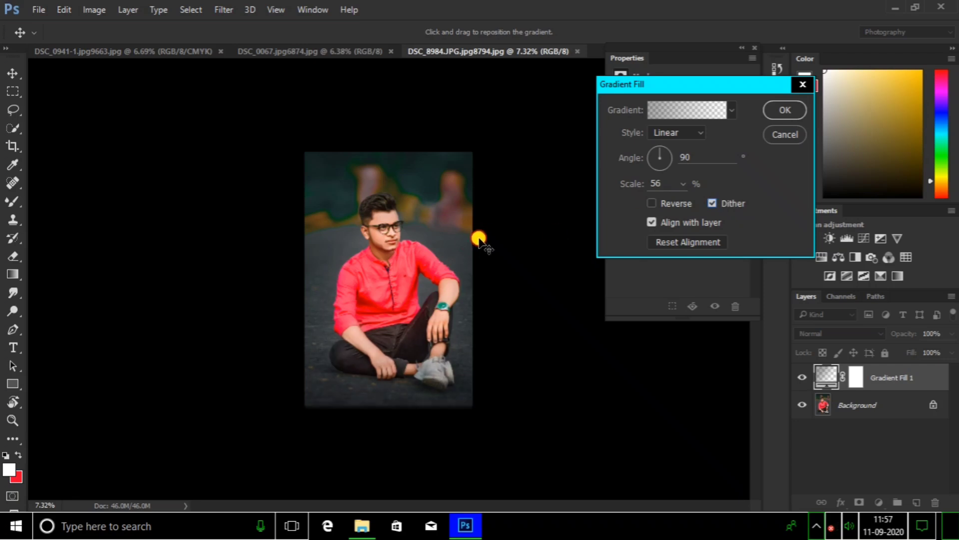
{"action": "key", "text": "Return"}
- Flatten the gradient into the photo, duplicate it, and add Brightness/Contrast
{"action": "right_click", "coordinate": [900, 378]}
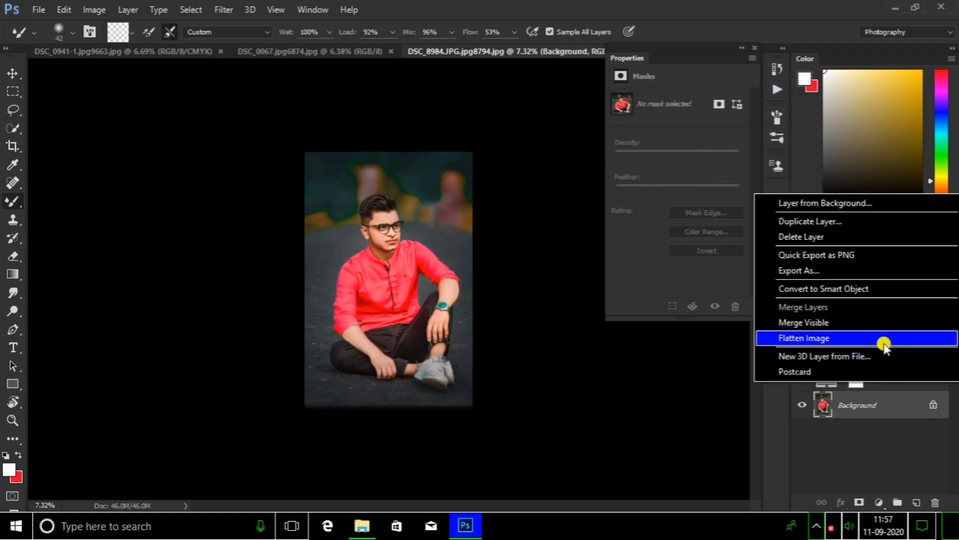
{"action": "left_click", "coordinate": [874, 335]}
{"action": "key", "text": "ctrl+j"}
{"action": "left_click", "coordinate": [830, 238]}
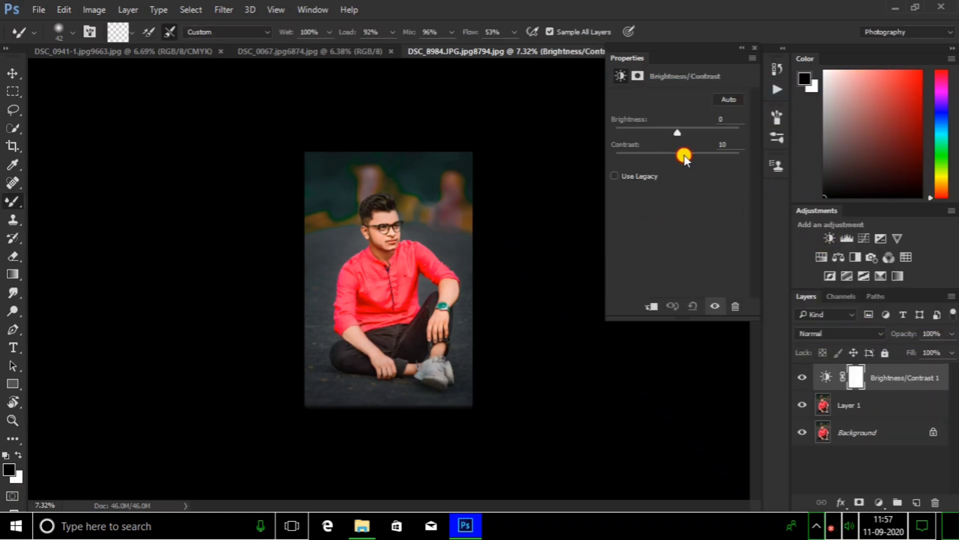
- Flatten the image again and duplicate the photo as Layer 1
{"action": "right_click", "coordinate": [879, 435]}
{"action": "left_click", "coordinate": [854, 371]}
{"action": "scroll", "coordinate": [356, 223], "scroll_direction": "up", "scroll_amount": 3}
{"action": "key", "text": "ctrl+j"}
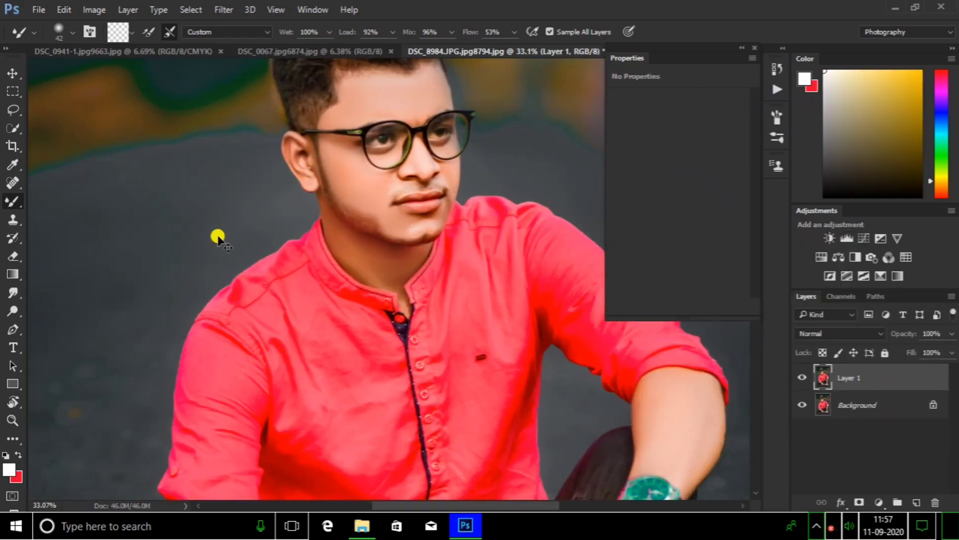
- Add a Vibrance adjustment layer with Vibrance and Saturation lowered to -14
{"action": "key", "text": "l"}
{"action": "left_click", "coordinate": [897, 238]}
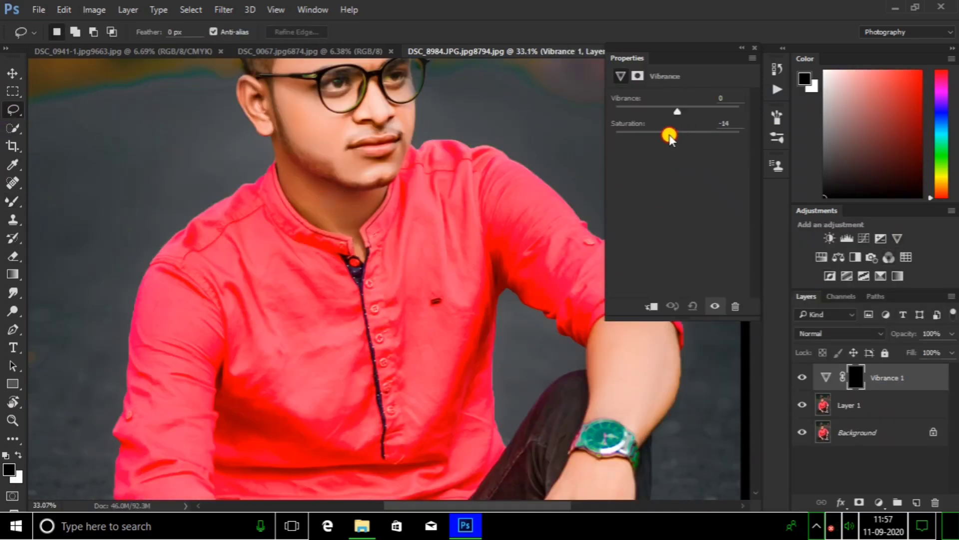
{"action": "left_click_drag", "start_coordinate": [678, 111], "coordinate": [669, 111]}
- Erase the Vibrance mask with swapped colours to reveal the effect along the collar
{"action": "left_click", "coordinate": [13, 256]}
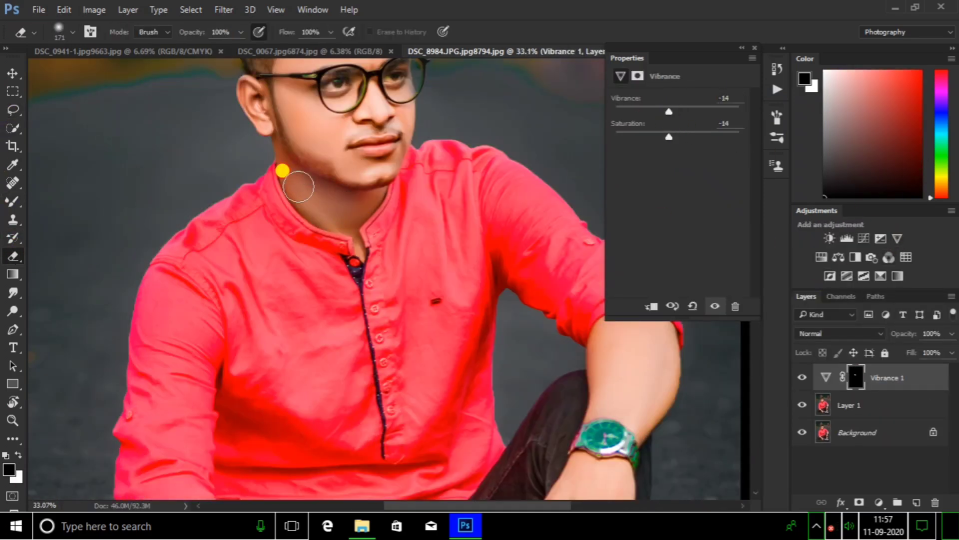
{"action": "scroll", "coordinate": [283, 171], "scroll_direction": "up", "scroll_amount": 2}
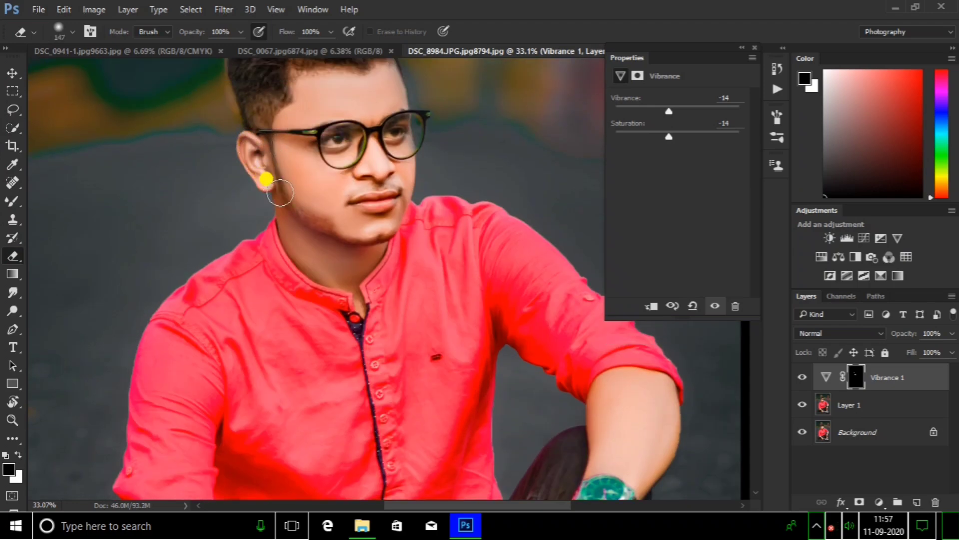
{"action": "scroll", "coordinate": [350, 150], "scroll_direction": "down", "scroll_amount": 2}
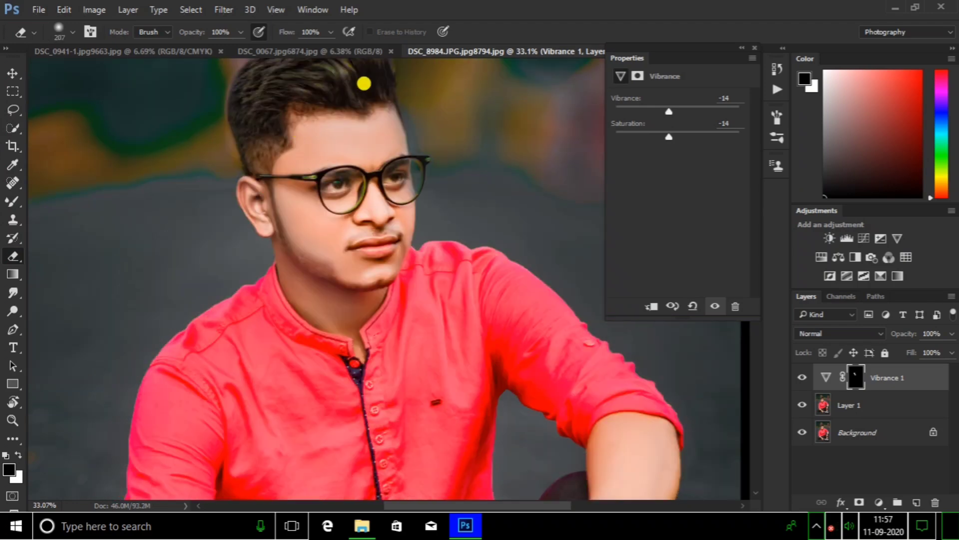
{"action": "scroll", "coordinate": [350, 135], "scroll_direction": "up", "scroll_amount": 1}
{"action": "scroll", "coordinate": [383, 107], "scroll_direction": "down", "scroll_amount": 2}
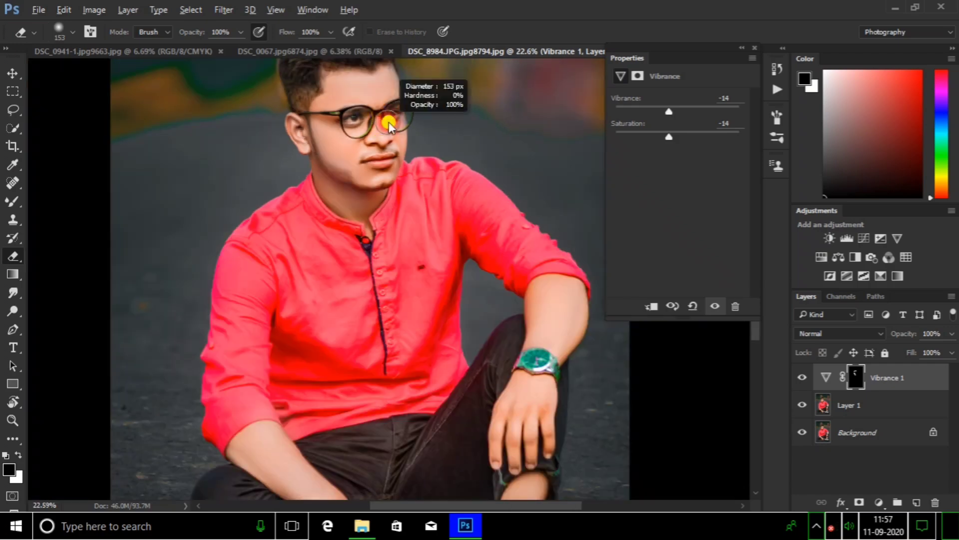
{"action": "scroll", "coordinate": [388, 130], "scroll_direction": "down", "scroll_amount": 2}
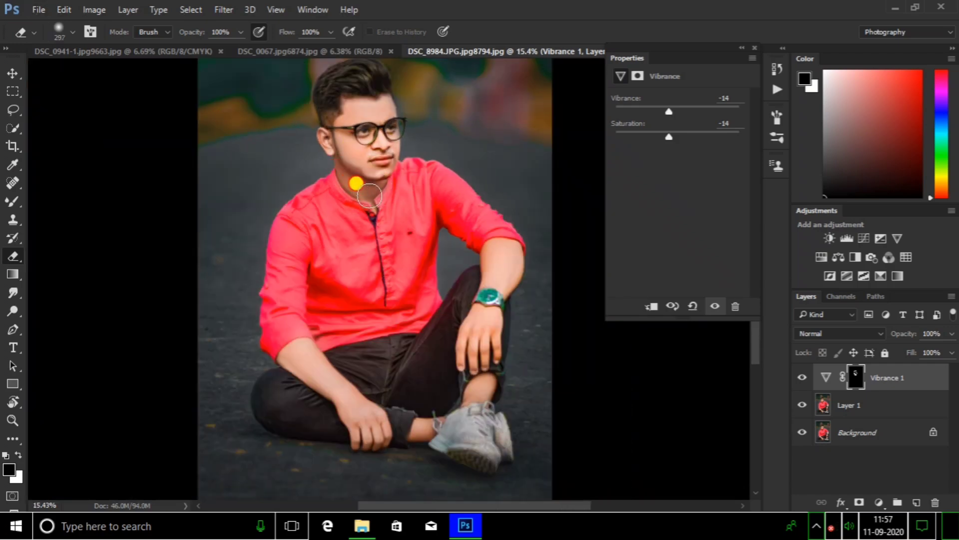
{"action": "scroll", "coordinate": [505, 299], "scroll_direction": "down", "scroll_amount": 2}
{"action": "scroll", "coordinate": [370, 247], "scroll_direction": "down", "scroll_amount": 2}
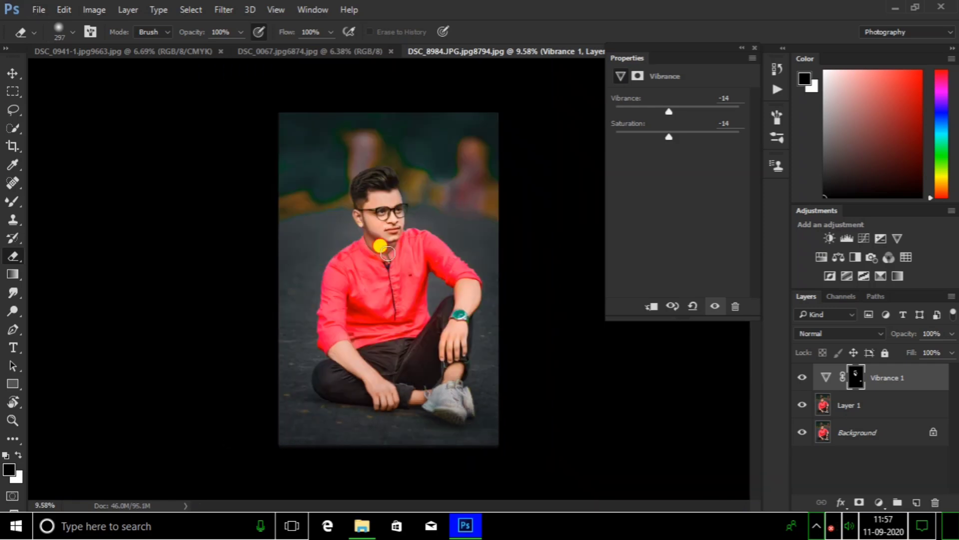
{"action": "scroll", "coordinate": [754, 356], "scroll_direction": "up", "scroll_amount": 2}
{"action": "key", "text": "x"}
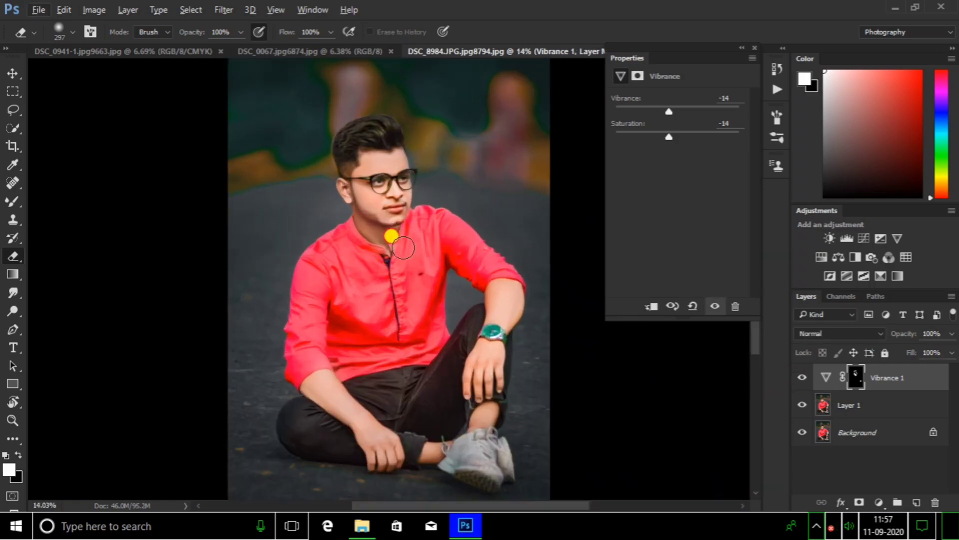
{"action": "left_click_drag", "start_coordinate": [403, 247], "coordinate": [367, 253]}
{"action": "scroll", "coordinate": [335, 220], "scroll_direction": "down", "scroll_amount": 2}
- Flatten the image and duplicate the photo onto a new layer
{"action": "right_click", "coordinate": [882, 377]}
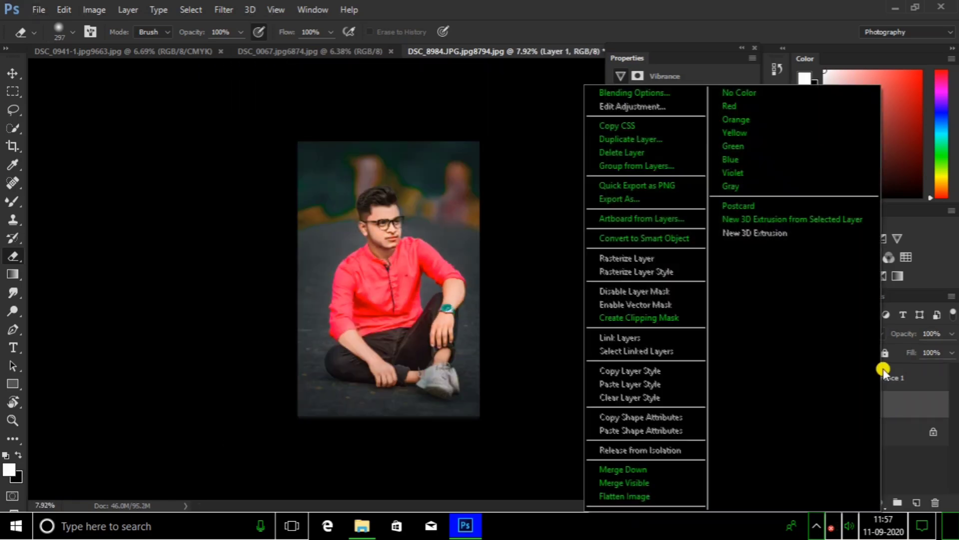
{"action": "left_click", "coordinate": [620, 467]}
{"action": "key", "text": "ctrl+j"}
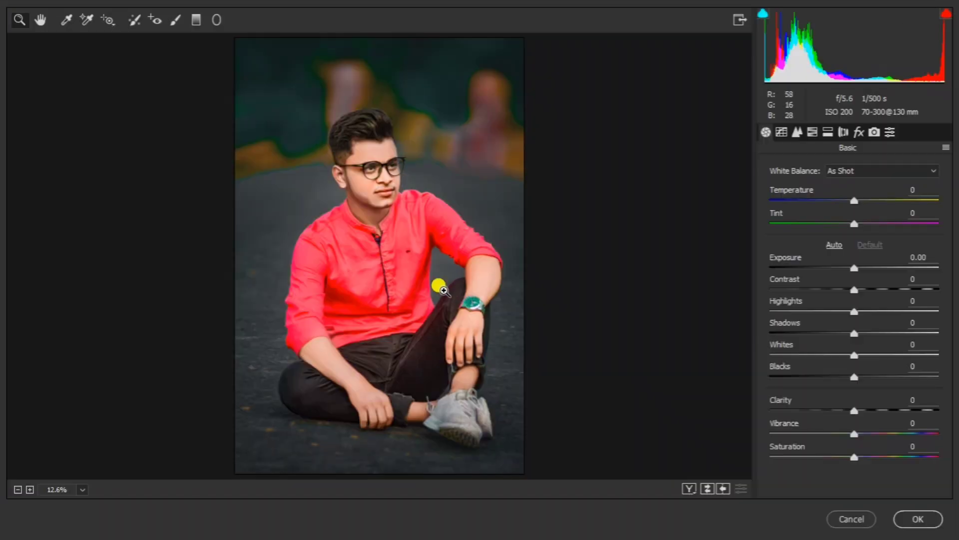
- In Camera Raw, reset Whites to zero, pull Highlights down, and apply
{"action": "left_click_drag", "start_coordinate": [866, 355], "coordinate": [841, 353]}
{"action": "double_click", "coordinate": [854, 354]}
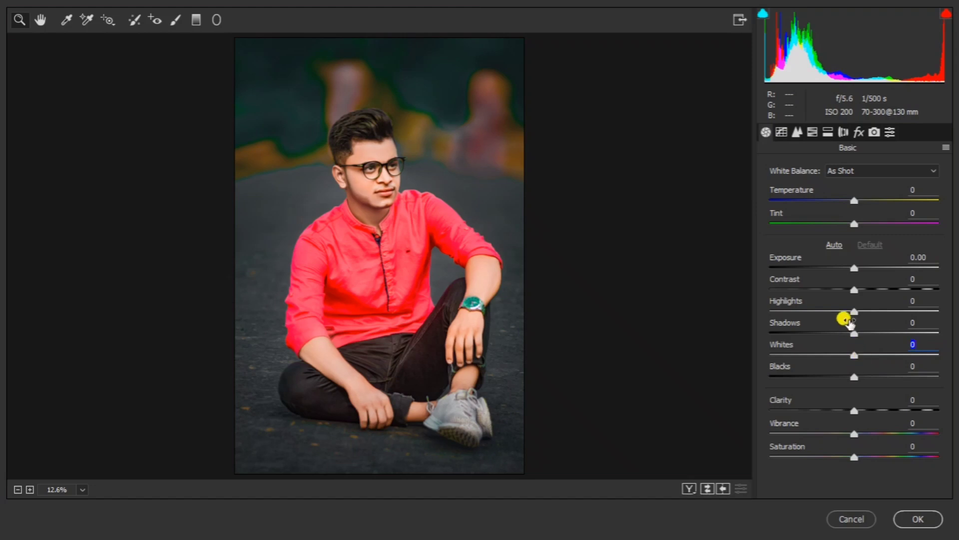
{"action": "mouse_move", "coordinate": [855, 311]}
{"action": "left_mouse_down"}
{"action": "mouse_move", "coordinate": [824, 311]}
{"action": "mouse_move", "coordinate": [846, 311]}
{"action": "left_mouse_up"}
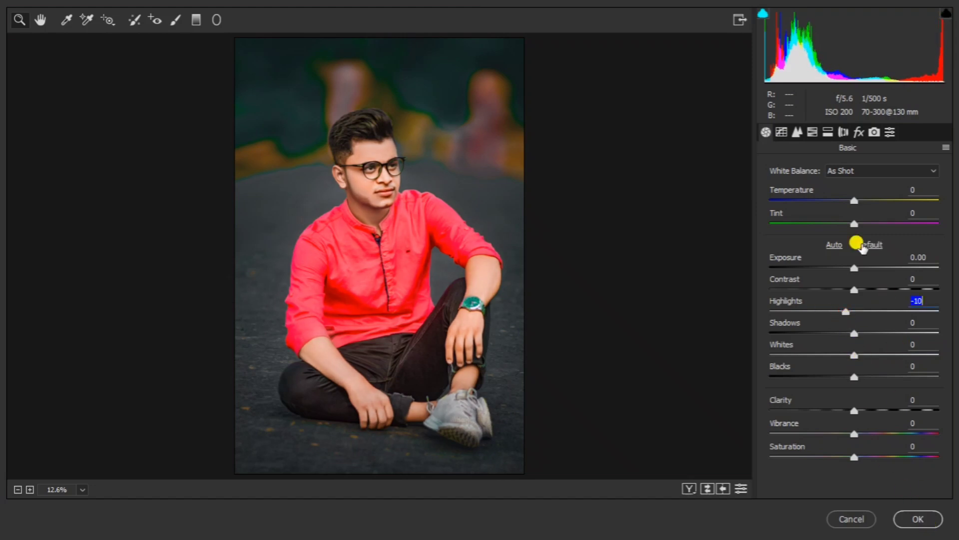
{"action": "left_click", "coordinate": [922, 518]}
- Flatten the image and add a Fuji F125 Kodak 2395 Color Lookup layer
{"action": "right_click", "coordinate": [862, 382]}
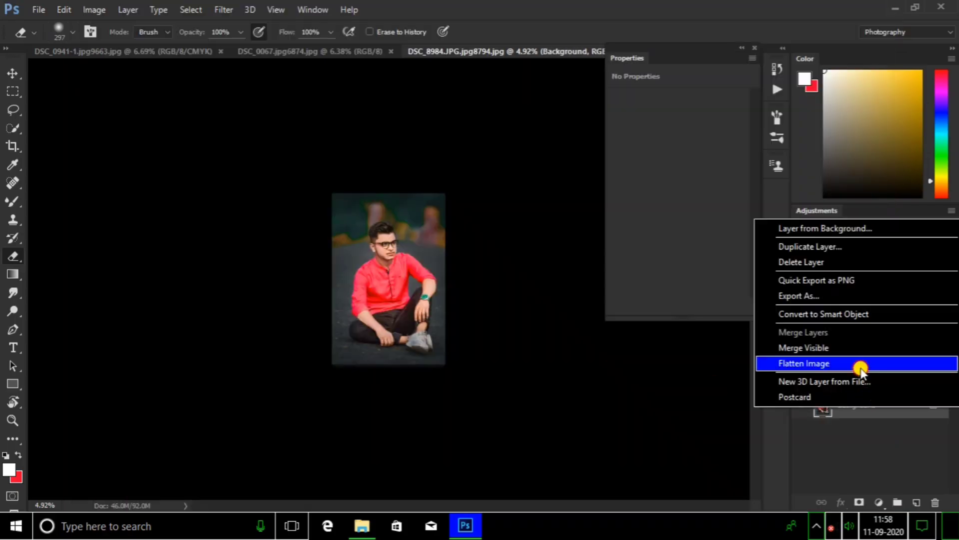
{"action": "left_click", "coordinate": [859, 365]}
{"action": "left_click", "coordinate": [915, 256]}
{"action": "left_click", "coordinate": [704, 99]}
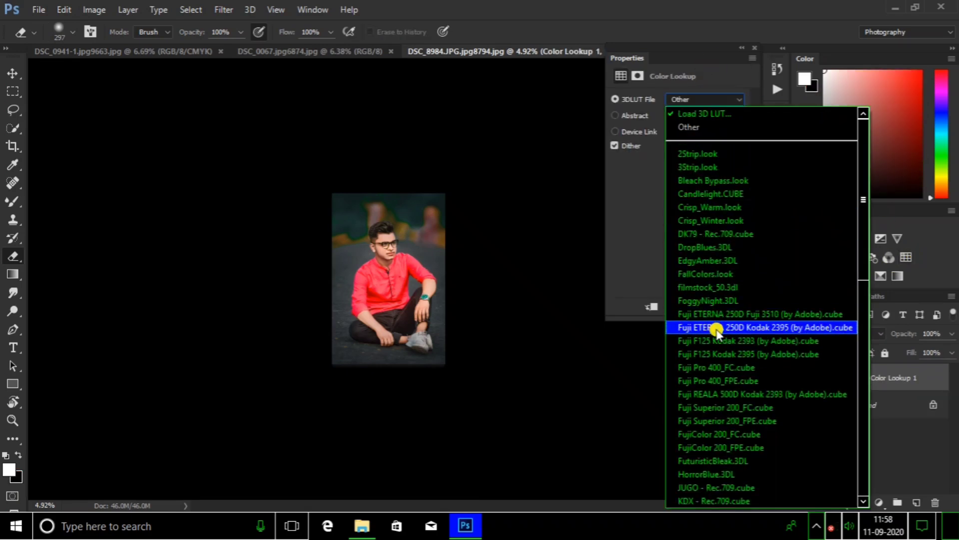
{"action": "left_click", "coordinate": [733, 344]}
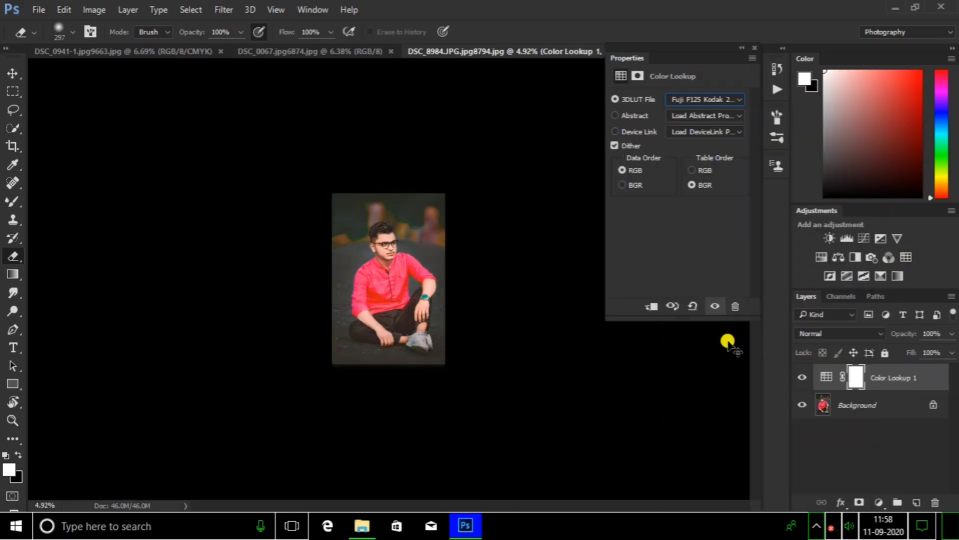
- Fade the Color Lookup fill to 38% and flatten it into the Background
{"action": "key", "text": "ctrl+plus"}
{"action": "key", "text": "ctrl+plus"}
{"action": "key", "text": "ctrl+plus"}
{"action": "left_click_drag", "start_coordinate": [911, 353], "coordinate": [856, 352]}
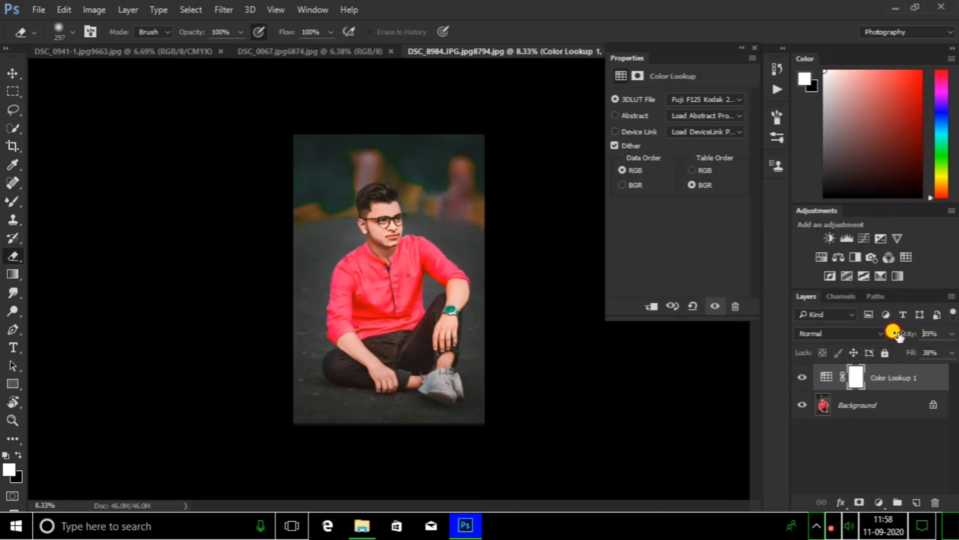
{"action": "right_click", "coordinate": [830, 380]}
{"action": "left_click", "coordinate": [906, 375]}
- Add a Selective Color adjustment layer
{"action": "scroll", "coordinate": [368, 347], "scroll_direction": "up", "scroll_amount": 2}
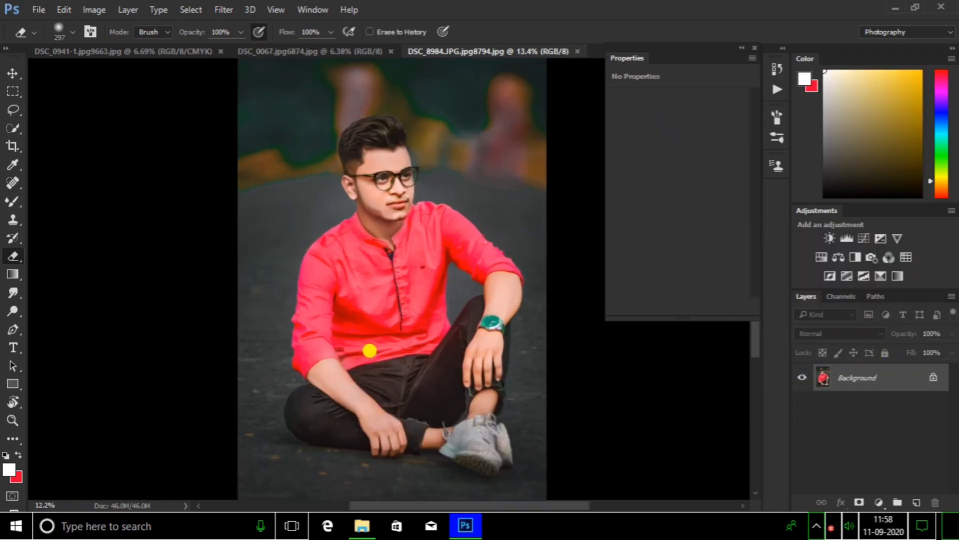
{"action": "scroll", "coordinate": [368, 347], "scroll_direction": "down", "scroll_amount": 1}
{"action": "left_click", "coordinate": [878, 502]}
{"action": "left_click", "coordinate": [789, 498]}
{"action": "scroll", "coordinate": [531, 178], "scroll_direction": "up", "scroll_amount": 3}
{"action": "scroll", "coordinate": [599, 150], "scroll_direction": "down", "scroll_amount": 1}
- Try adjusting the Neutrals range's black, cyan and yellow values
{"action": "left_click", "coordinate": [690, 116]}
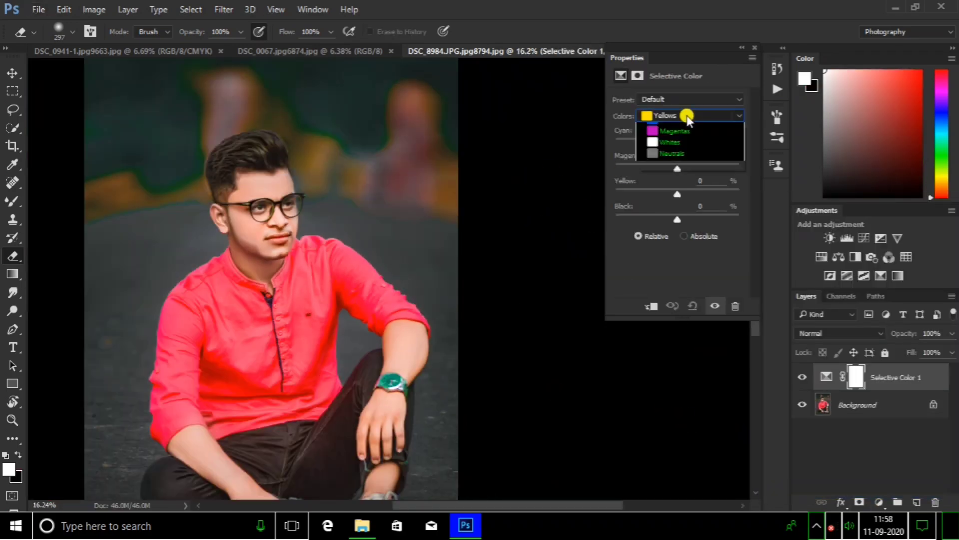
{"action": "left_click", "coordinate": [672, 207]}
{"action": "mouse_move", "coordinate": [678, 220]}
{"action": "left_mouse_down"}
{"action": "mouse_move", "coordinate": [749, 219]}
{"action": "mouse_move", "coordinate": [682, 219]}
{"action": "mouse_move", "coordinate": [737, 194]}
{"action": "mouse_move", "coordinate": [685, 194]}
{"action": "left_mouse_up"}
{"action": "key", "text": "ctrl+minus"}
{"action": "key", "text": "ctrl+minus"}
{"action": "mouse_move", "coordinate": [678, 143]}
{"action": "left_mouse_down"}
{"action": "mouse_move", "coordinate": [719, 144]}
{"action": "mouse_move", "coordinate": [694, 154]}
{"action": "mouse_move", "coordinate": [698, 171]}
{"action": "mouse_move", "coordinate": [657, 163]}
{"action": "mouse_move", "coordinate": [677, 170]}
{"action": "left_mouse_up"}
{"action": "type", "text": "0"}
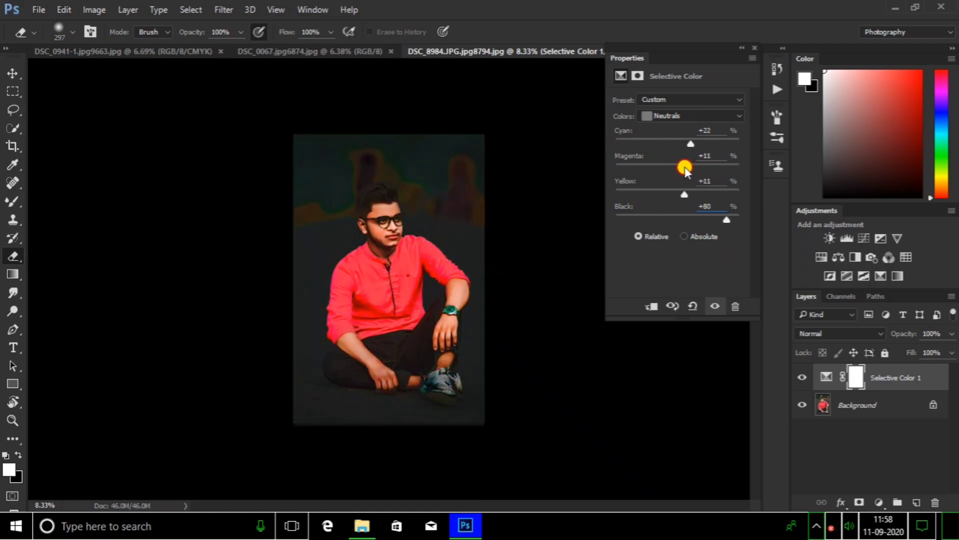
- Delete that layer and add a fresh Selective Color layer on the Greens range
{"action": "left_click_drag", "start_coordinate": [863, 383], "coordinate": [935, 502]}
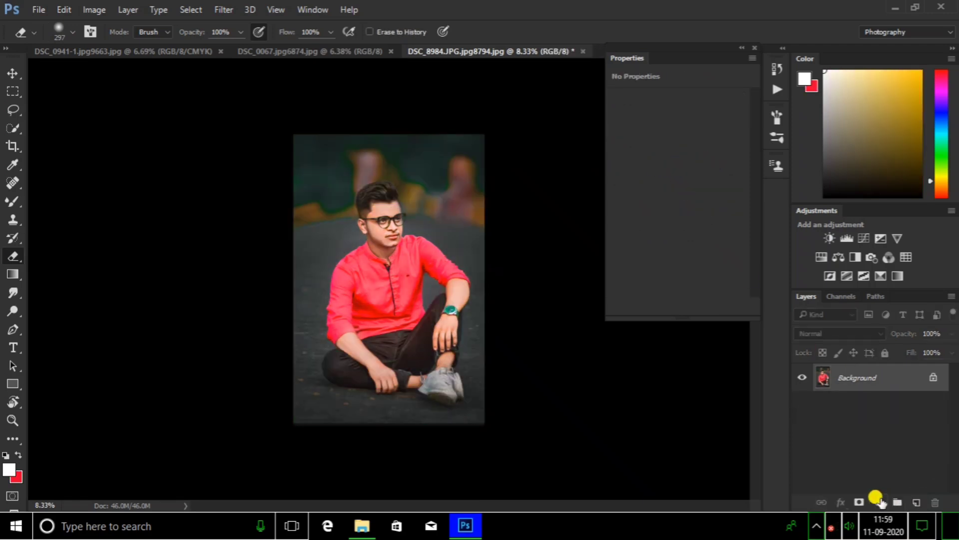
{"action": "left_click", "coordinate": [879, 502]}
{"action": "left_click", "coordinate": [856, 486]}
{"action": "left_click", "coordinate": [689, 115]}
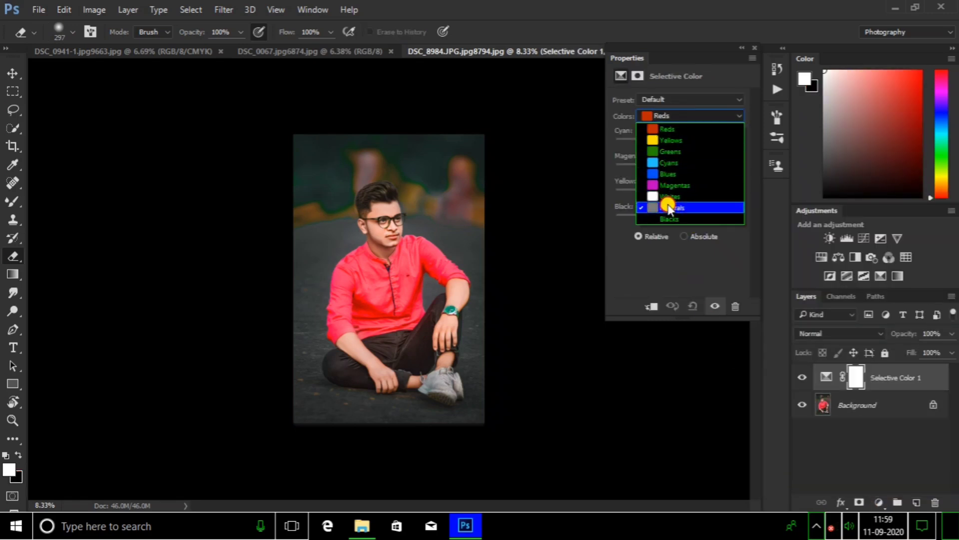
{"action": "left_click", "coordinate": [668, 171]}
- Set Greens to Cyan -100, Magenta +100, Yellow -100 and Yellows Cyan +32, Yellow +100, then compare
{"action": "left_click_drag", "start_coordinate": [678, 144], "coordinate": [474, 149]}
{"action": "left_click", "coordinate": [675, 115]}
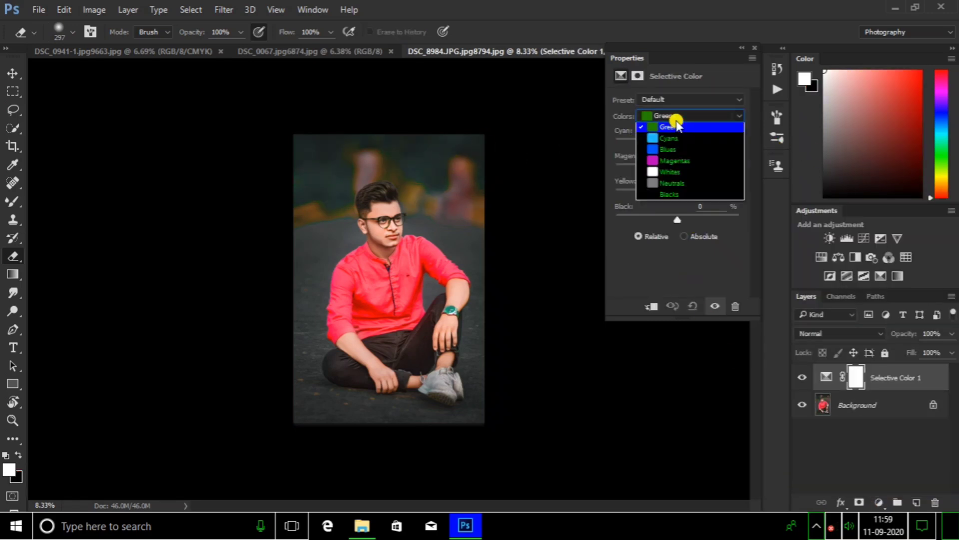
{"action": "left_click_drag", "start_coordinate": [615, 143], "coordinate": [755, 142]}
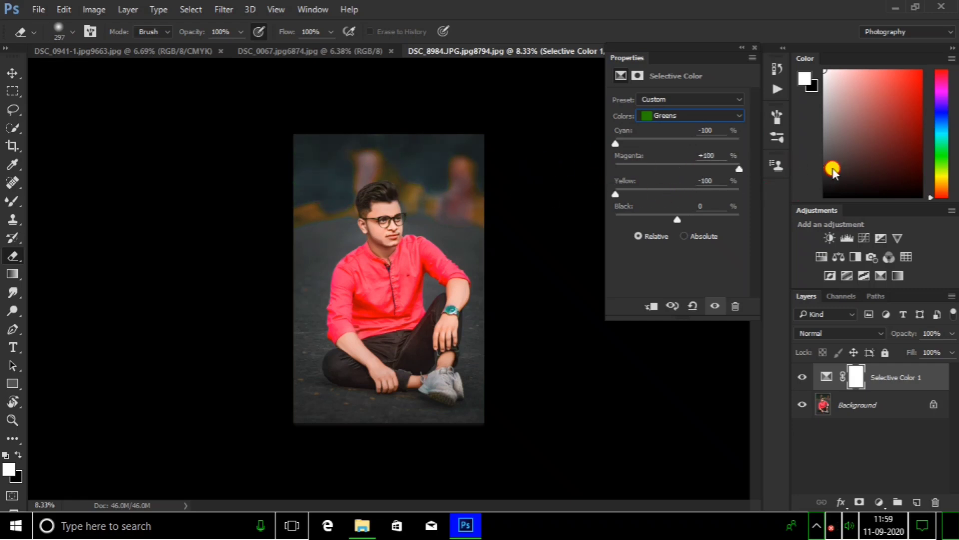
{"action": "left_click", "coordinate": [690, 115]}
{"action": "left_click", "coordinate": [692, 136]}
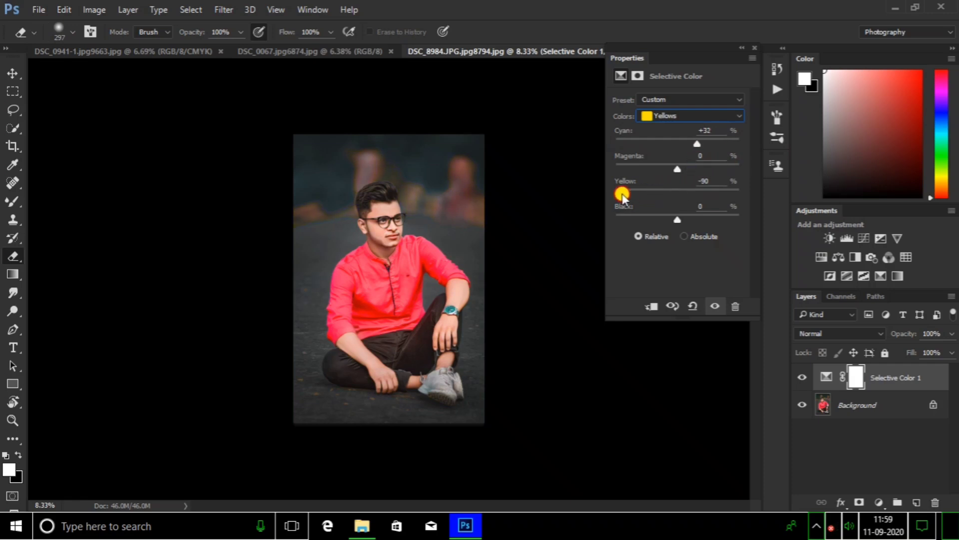
{"action": "left_click", "coordinate": [801, 377]}
- Flatten the image and add a Selective Color layer on the Whites range
{"action": "right_click", "coordinate": [857, 405]}
{"action": "left_click", "coordinate": [876, 366]}
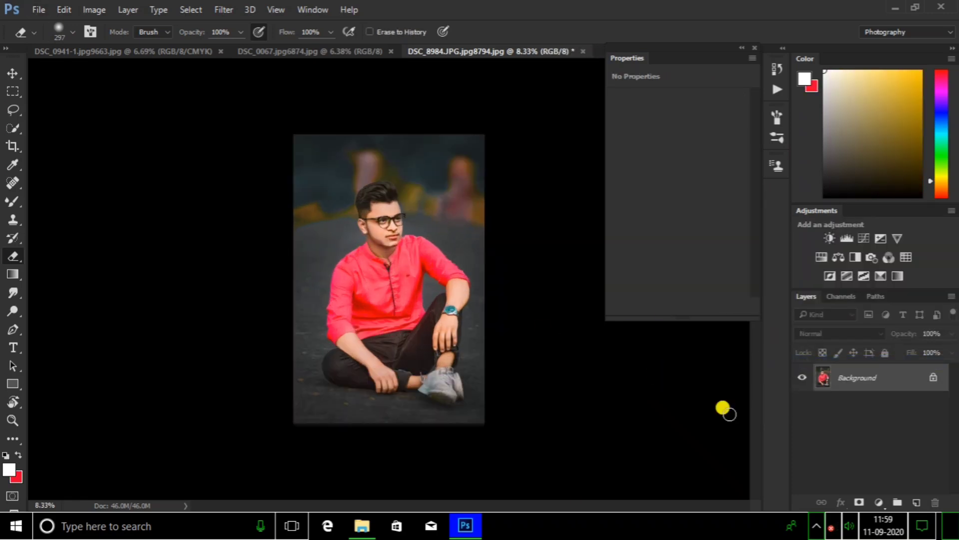
{"action": "left_click", "coordinate": [879, 503]}
{"action": "left_click", "coordinate": [849, 493]}
{"action": "left_click", "coordinate": [692, 122]}
{"action": "left_click", "coordinate": [681, 200]}
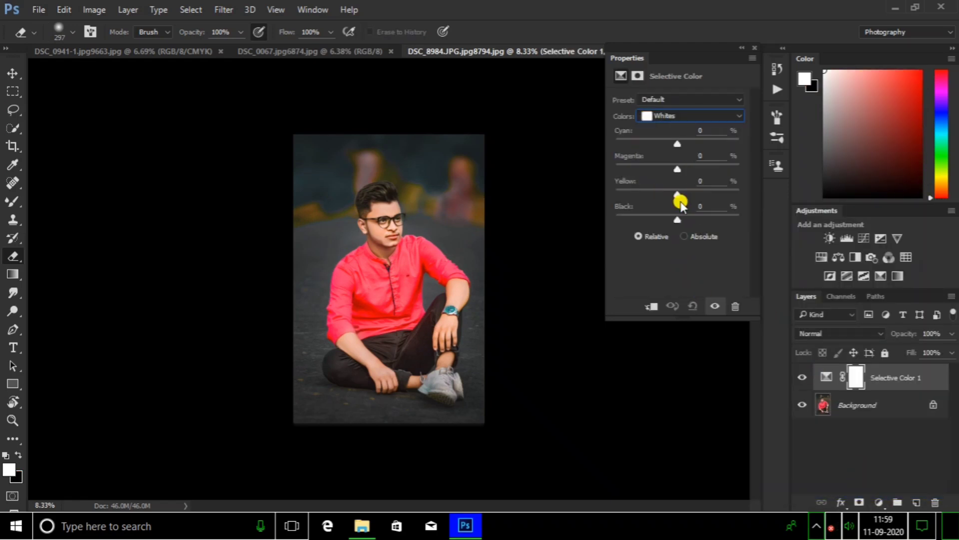
- Set Whites to Cyan -100, Magenta -42, Yellow -100, Black -36 at 85% opacity
{"action": "left_click_drag", "start_coordinate": [666, 223], "coordinate": [639, 221]}
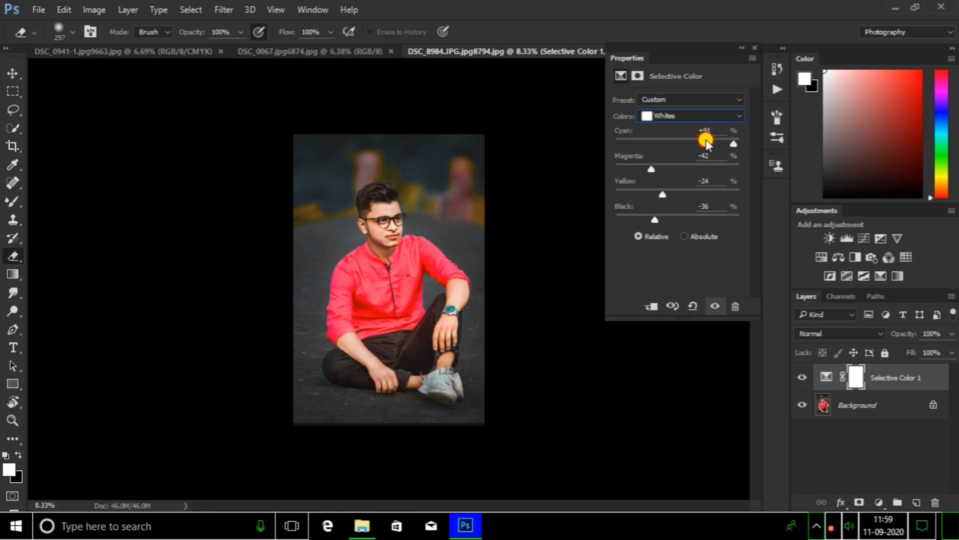
{"action": "left_click_drag", "start_coordinate": [706, 142], "coordinate": [589, 142]}
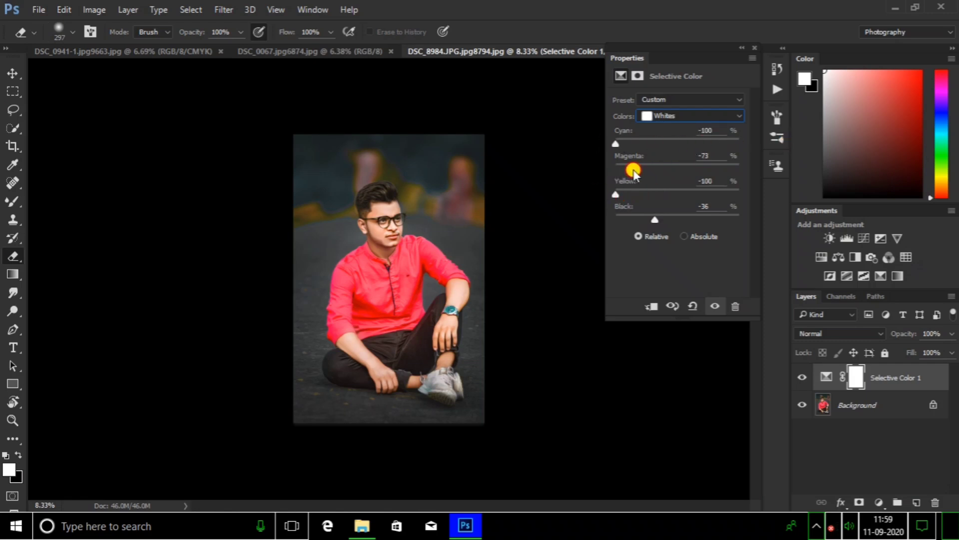
{"action": "left_click_drag", "start_coordinate": [656, 169], "coordinate": [652, 169]}
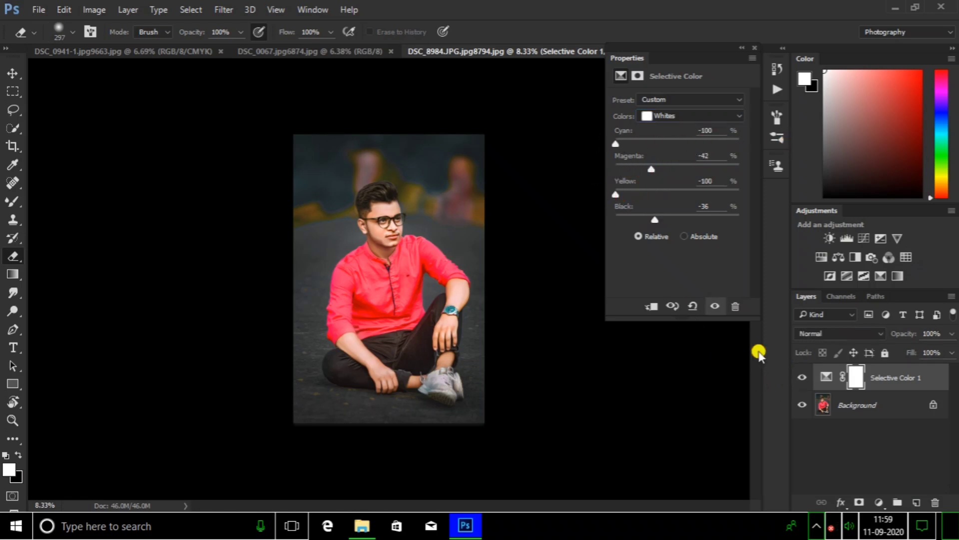
{"action": "key", "text": "ctrl+plus"}
{"action": "scroll", "coordinate": [505, 375], "scroll_direction": "up", "scroll_amount": 2}
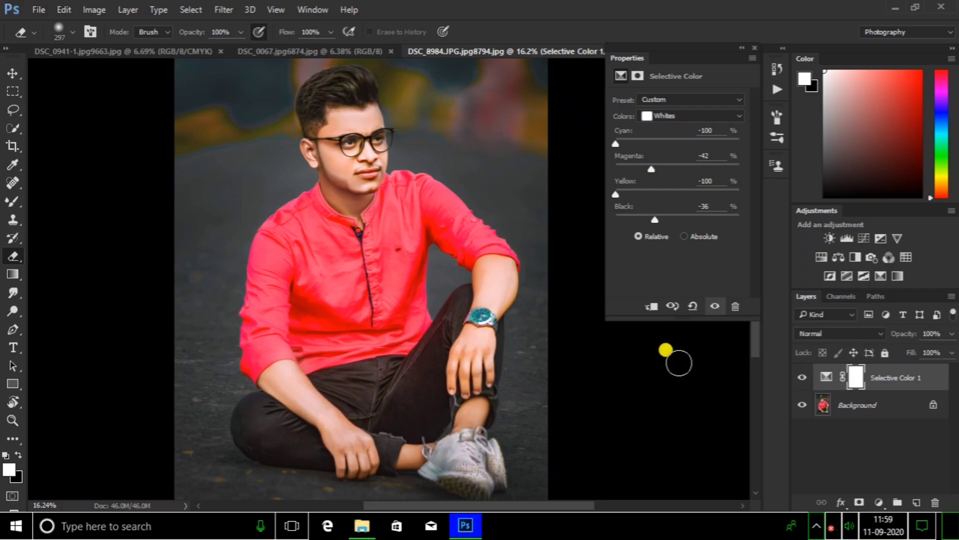
{"action": "scroll", "coordinate": [674, 353], "scroll_direction": "down", "scroll_amount": 1}
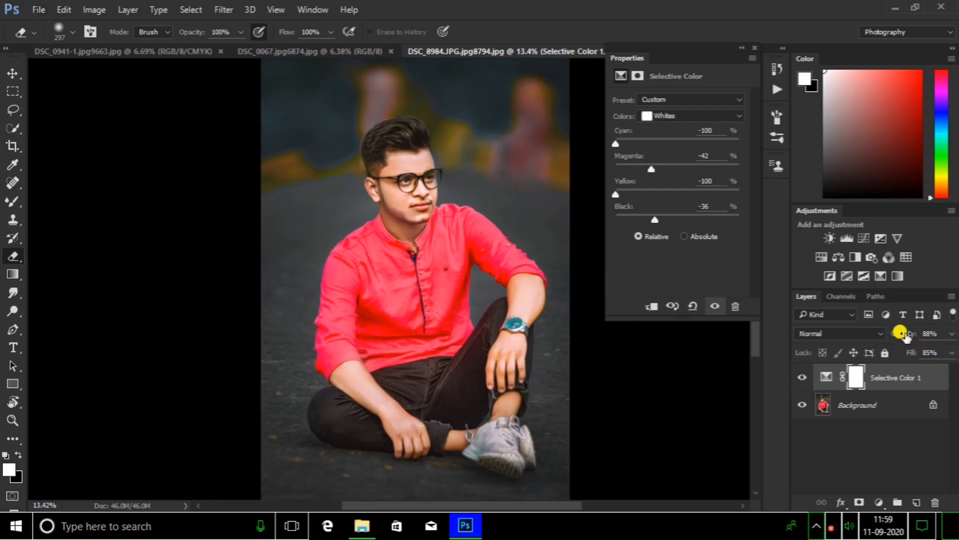
- Flatten the image and duplicate it as Layer 1
{"action": "right_click", "coordinate": [832, 385]}
{"action": "left_click", "coordinate": [857, 360]}
{"action": "key", "text": "ctrl+j"}
- Add a Vibrance layer with Vibrance -10 and Saturation -9
{"action": "scroll", "coordinate": [431, 361], "scroll_direction": "up", "scroll_amount": 1}
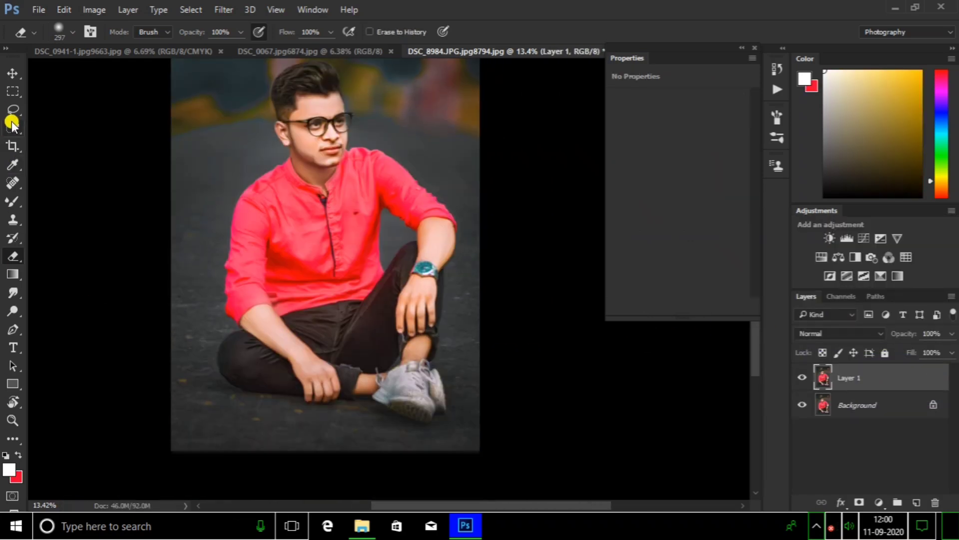
{"action": "left_click", "coordinate": [13, 109]}
{"action": "scroll", "coordinate": [413, 386], "scroll_direction": "up", "scroll_amount": 2}
{"action": "left_click", "coordinate": [898, 238]}
{"action": "left_click_drag", "start_coordinate": [678, 136], "coordinate": [673, 133]}
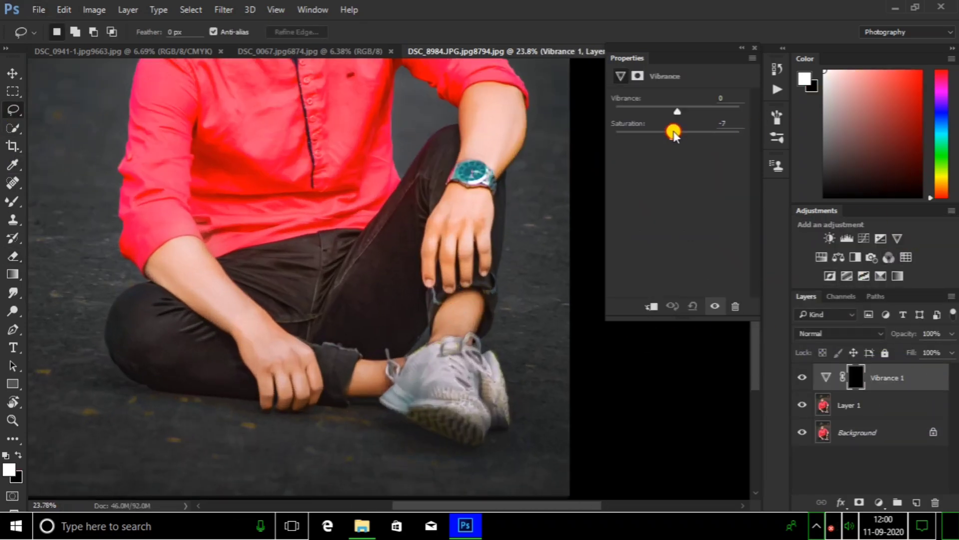
- Erase the Vibrance mask with swapped colours to apply it over the legs, watch and face
{"action": "left_click", "coordinate": [14, 257]}
{"action": "key", "text": "x"}
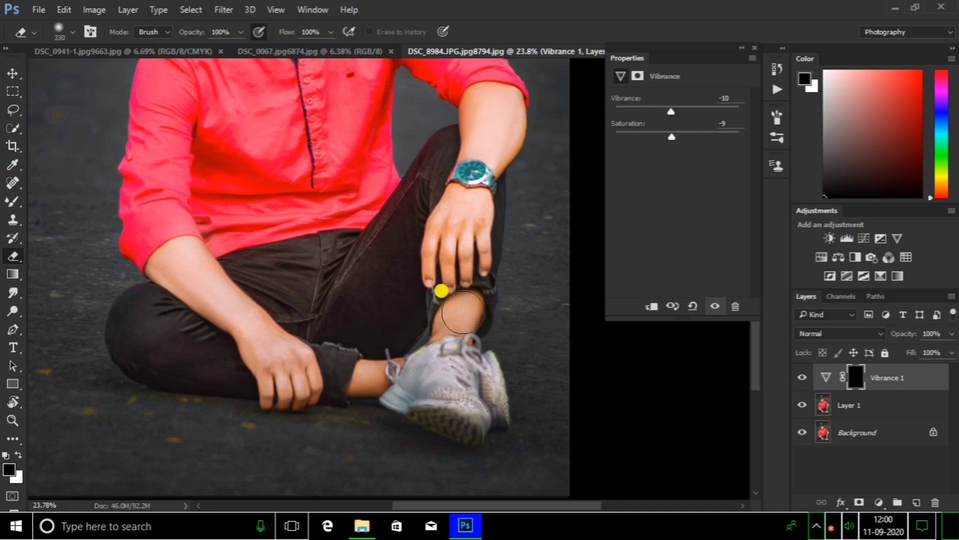
{"action": "mouse_move", "coordinate": [442, 222]}
{"action": "left_mouse_down"}
{"action": "mouse_move", "coordinate": [390, 368]}
{"action": "mouse_move", "coordinate": [300, 374]}
{"action": "mouse_move", "coordinate": [272, 398]}
{"action": "mouse_move", "coordinate": [184, 325]}
{"action": "left_mouse_up"}
{"action": "scroll", "coordinate": [527, 181], "scroll_direction": "up", "scroll_amount": 2}
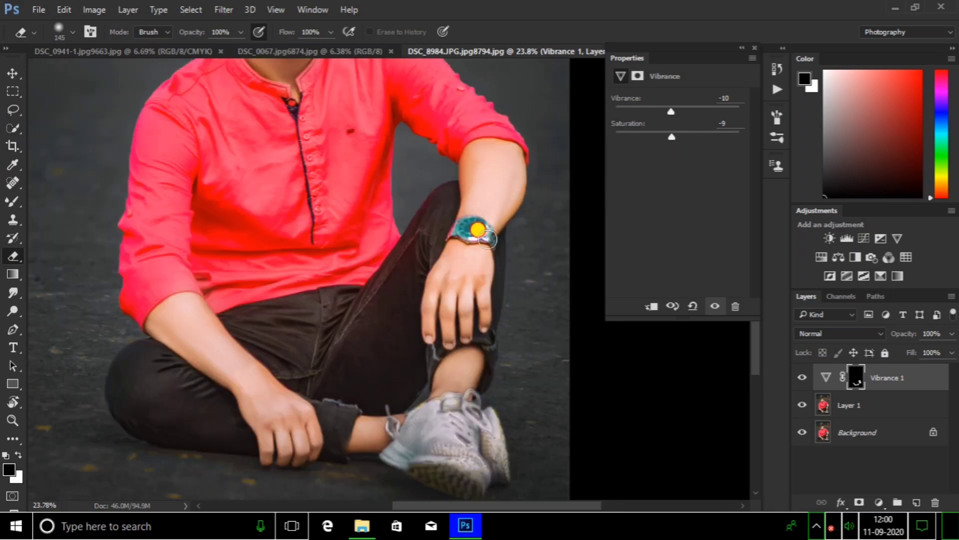
{"action": "scroll", "coordinate": [487, 239], "scroll_direction": "up", "scroll_amount": 1}
{"action": "scroll", "coordinate": [512, 184], "scroll_direction": "down", "scroll_amount": 3}
{"action": "scroll", "coordinate": [429, 257], "scroll_direction": "up", "scroll_amount": 2}
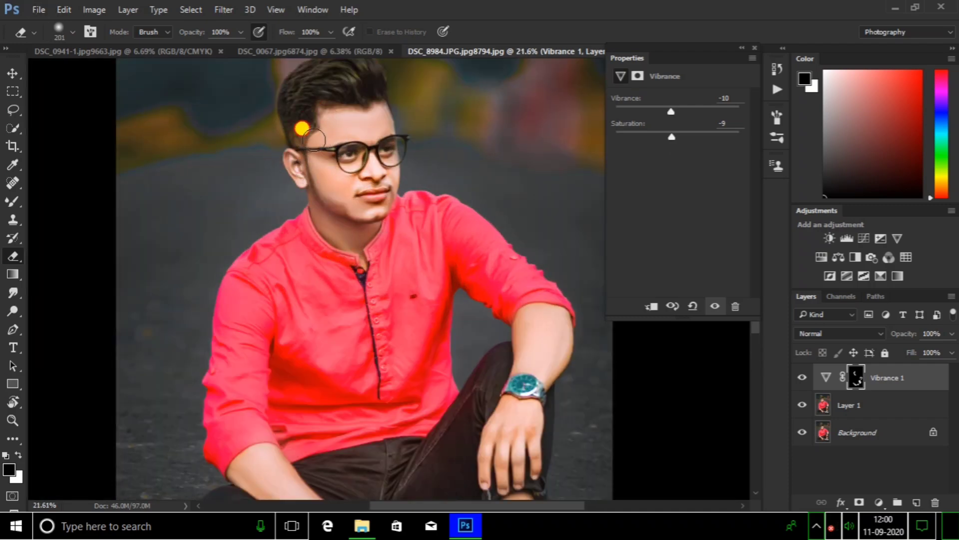
{"action": "scroll", "coordinate": [385, 163], "scroll_direction": "down", "scroll_amount": 2}
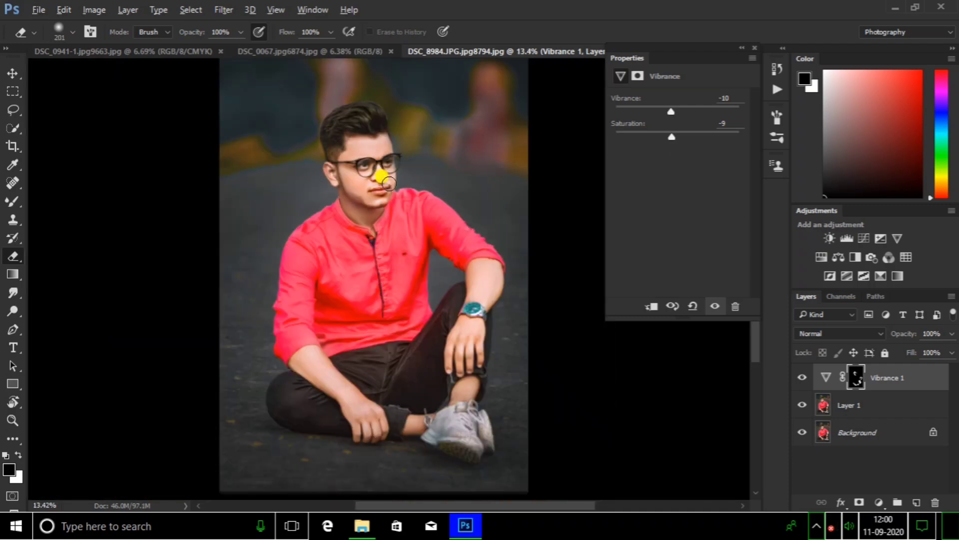
{"action": "scroll", "coordinate": [388, 233], "scroll_direction": "up", "scroll_amount": 1}
{"action": "scroll", "coordinate": [349, 190], "scroll_direction": "down", "scroll_amount": 1}
{"action": "scroll", "coordinate": [393, 242], "scroll_direction": "down", "scroll_amount": 1}
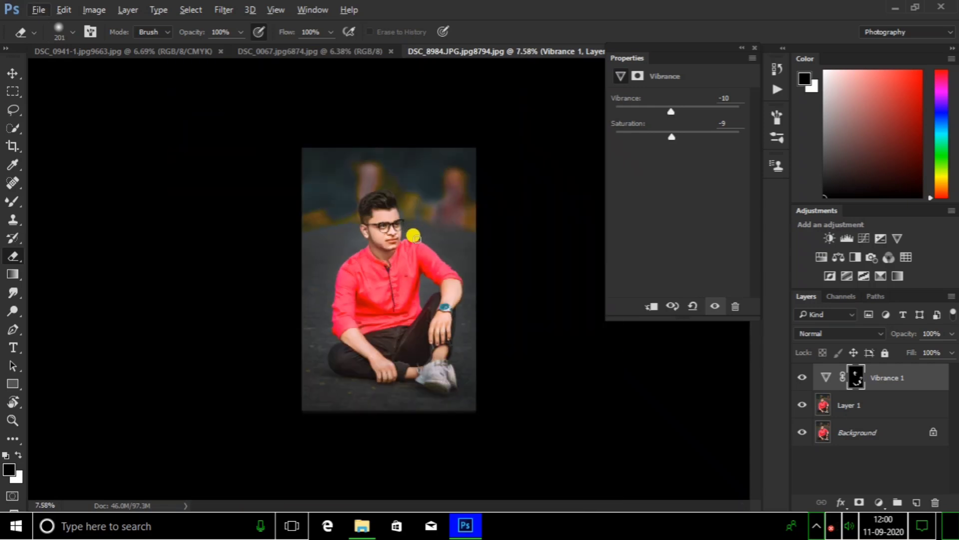
{"action": "scroll", "coordinate": [410, 232], "scroll_direction": "up", "scroll_amount": 1}
{"action": "right_click", "coordinate": [842, 405]}
- Flatten the image and add a grey-to-transparent gradient fill layer
{"action": "left_click", "coordinate": [635, 498]}
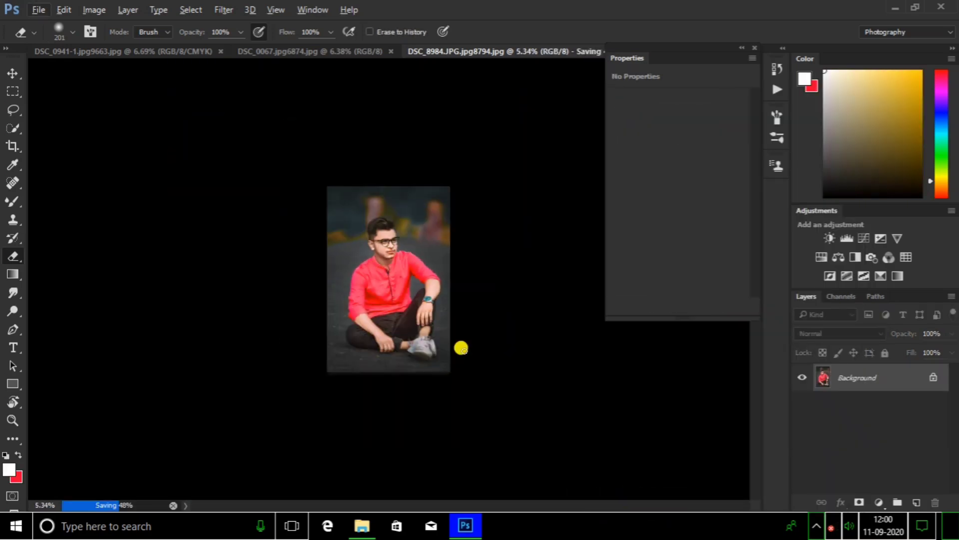
{"action": "left_click", "coordinate": [883, 504]}
{"action": "left_click", "coordinate": [846, 223]}
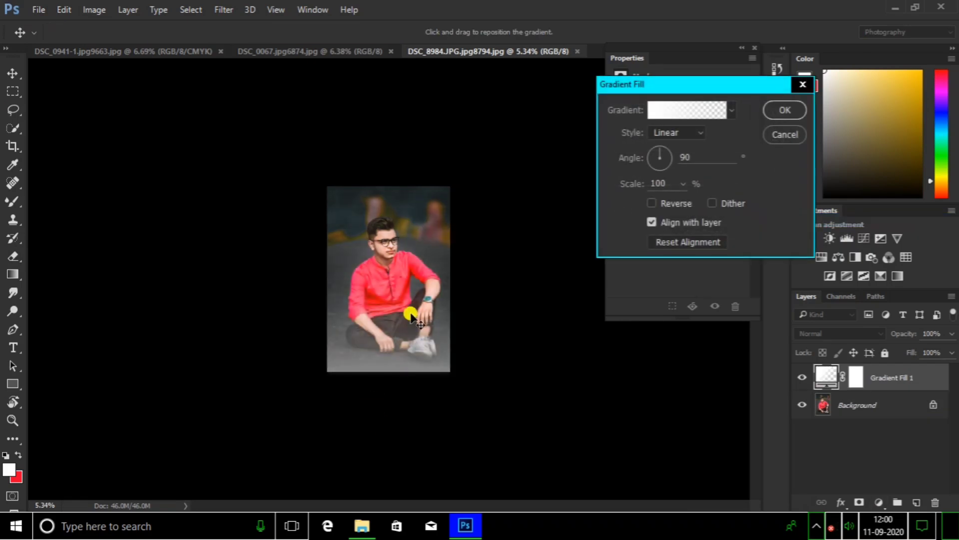
{"action": "left_click", "coordinate": [687, 110]}
{"action": "left_click", "coordinate": [919, 212]}
{"action": "scroll", "coordinate": [664, 332], "scroll_direction": "up", "scroll_amount": 1}
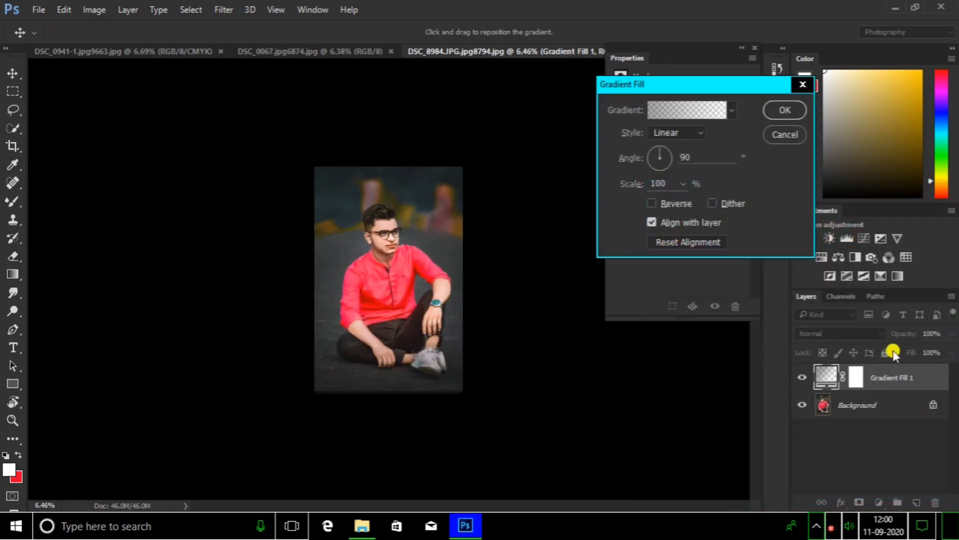
{"action": "left_click", "coordinate": [785, 110]}
- Flatten the gradient into the photo and add a Brightness/Contrast layer
{"action": "key", "text": "e"}
{"action": "right_click", "coordinate": [880, 378]}
{"action": "left_click", "coordinate": [872, 355]}
{"action": "left_click", "coordinate": [829, 238]}
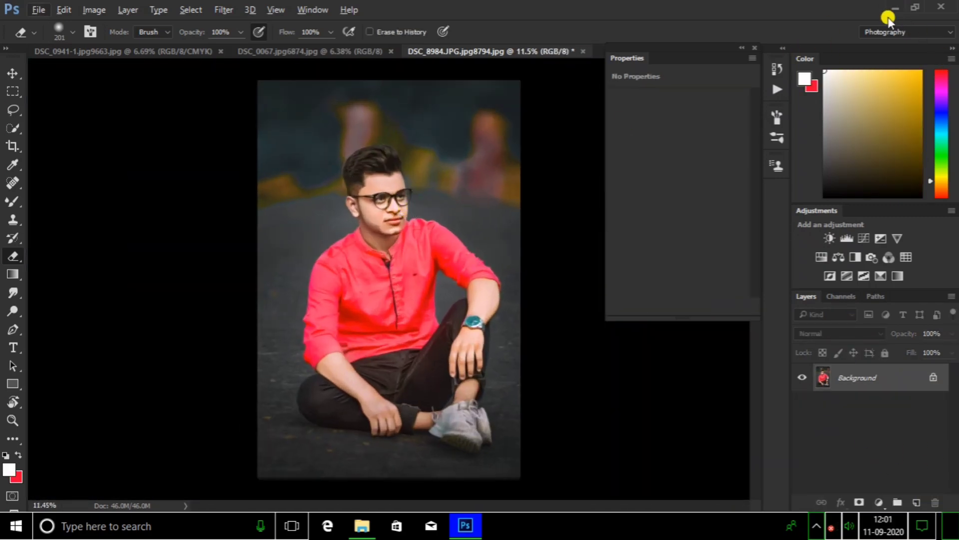
- Duplicate the layer and apply Portraiture skin smoothing, checking the face up close
{"action": "key", "text": "ctrl+j"}
{"action": "left_click", "coordinate": [224, 10]}
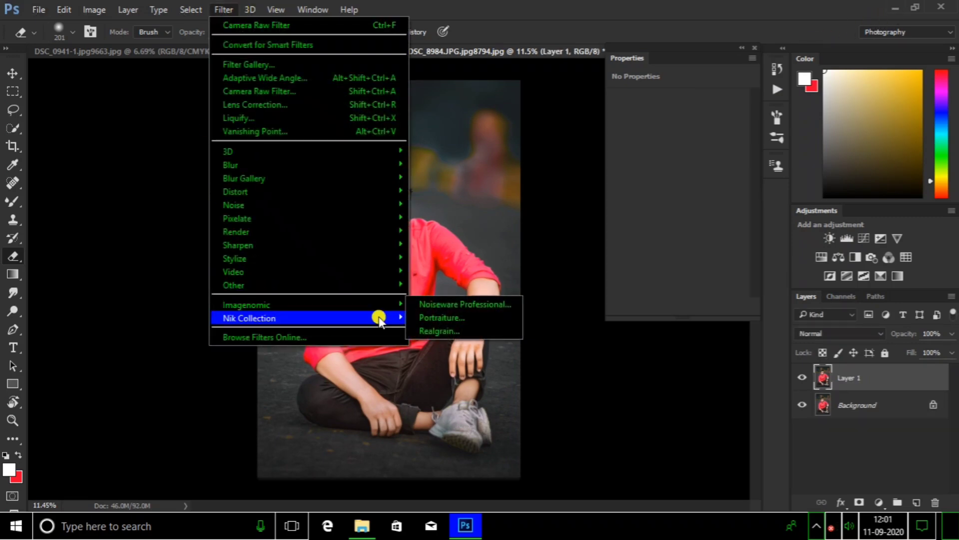
{"action": "left_click", "coordinate": [450, 361]}
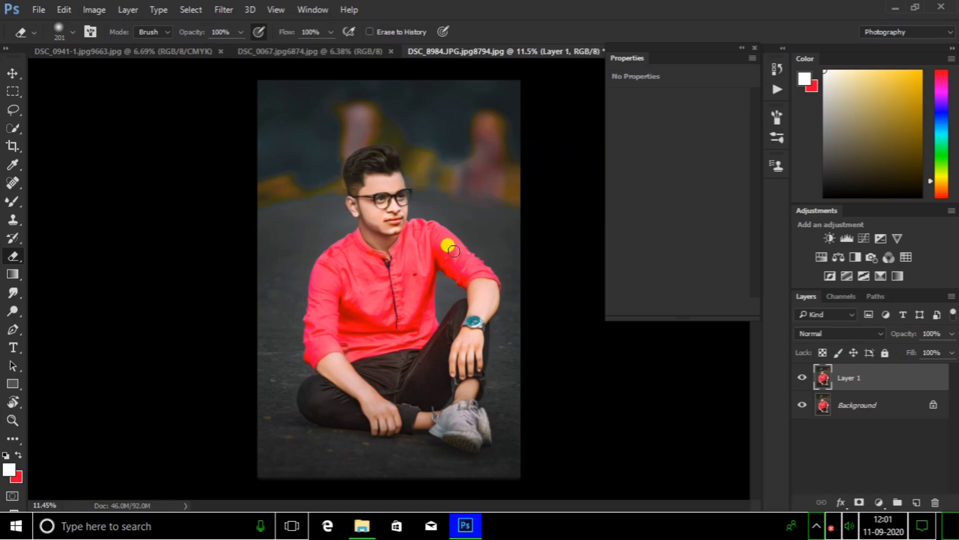
{"action": "key", "text": "ctrl+plus"}
{"action": "key", "text": "ctrl+plus"}
{"action": "key", "text": "ctrl+plus"}
{"action": "key", "text": "ctrl+plus"}
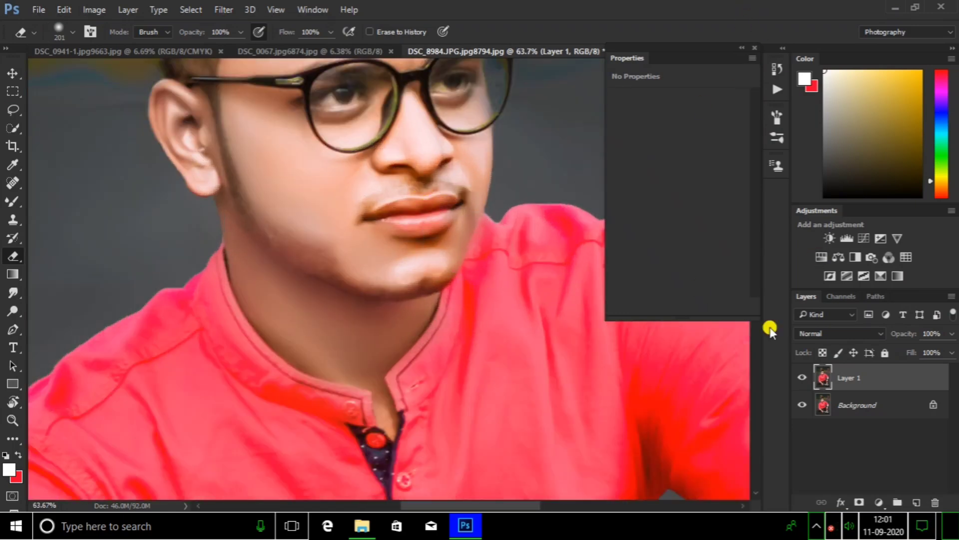
{"action": "key", "text": "ctrl+minus"}
{"action": "key", "text": "ctrl+minus"}
{"action": "key", "text": "ctrl+minus"}
{"action": "key", "text": "ctrl+plus"}
- Flatten the smoothed layer into the Background and minimize Photoshop to reach the image folder
{"action": "right_click", "coordinate": [876, 382]}
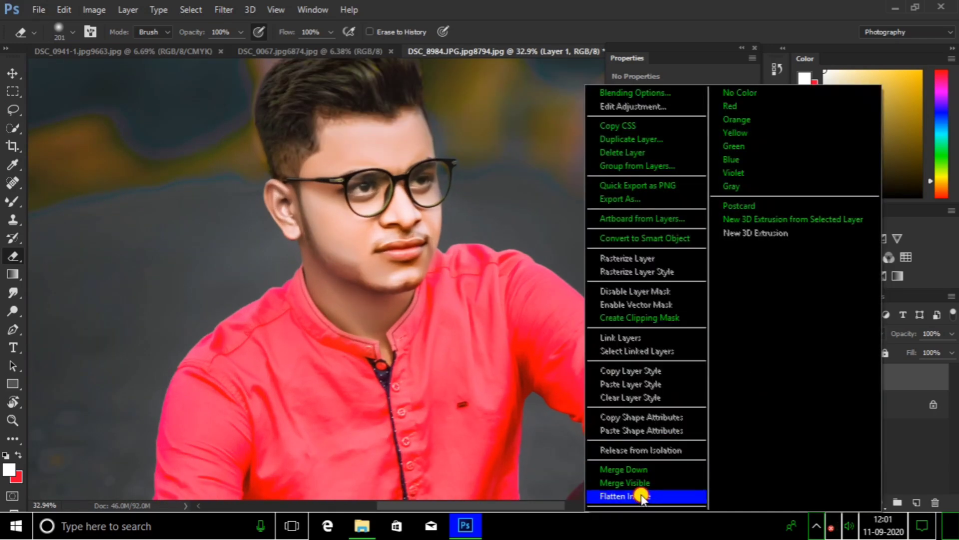
{"action": "left_click", "coordinate": [642, 491]}
{"action": "key", "text": "ctrl+0"}
{"action": "scroll", "coordinate": [493, 272], "scroll_direction": "down", "scroll_amount": 2}
{"action": "scroll", "coordinate": [496, 181], "scroll_direction": "down", "scroll_amount": 2}
{"action": "scroll", "coordinate": [496, 181], "scroll_direction": "down", "scroll_amount": 1}
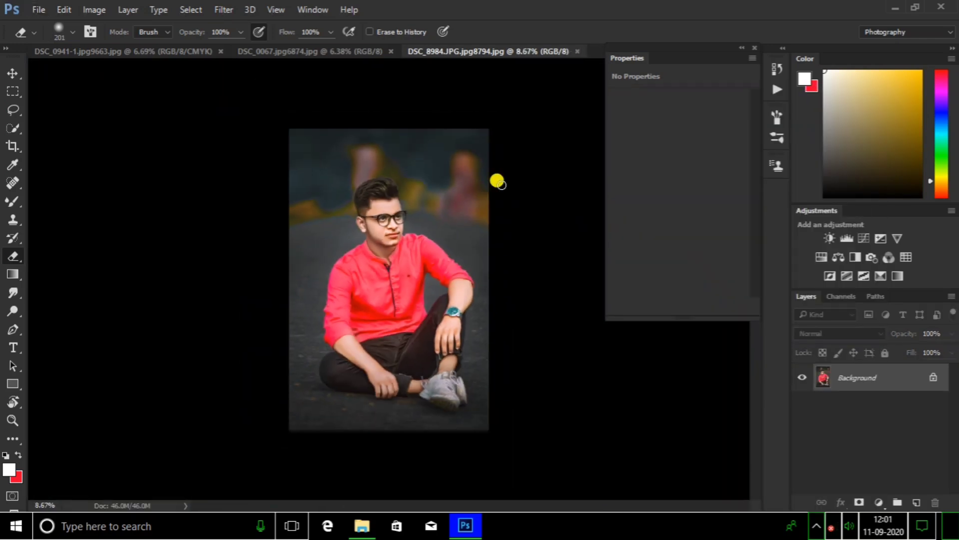
{"action": "scroll", "coordinate": [497, 181], "scroll_direction": "down", "scroll_amount": 1}
{"action": "left_click", "coordinate": [892, 9]}
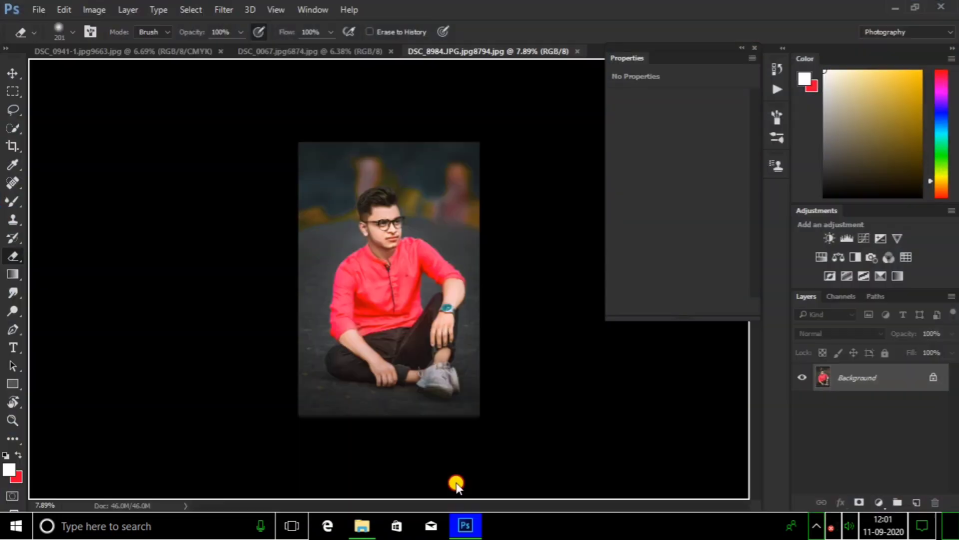
- Shrink the style.3RD watermark and position it beside the man, near his shoulder
{"action": "left_click_drag", "start_coordinate": [530, 536], "coordinate": [454, 482]}
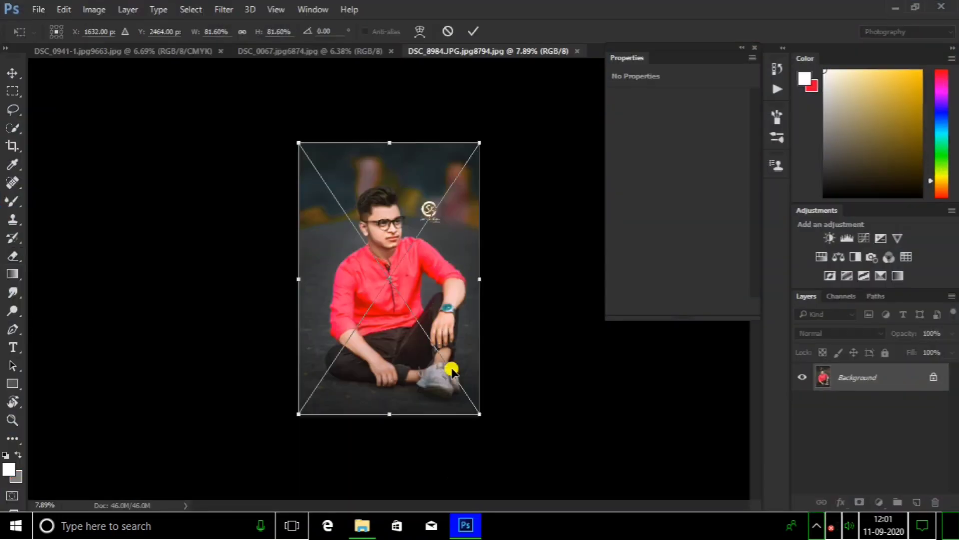
{"action": "left_click_drag", "start_coordinate": [476, 396], "coordinate": [439, 375]}
{"action": "scroll", "coordinate": [439, 375], "scroll_direction": "up", "scroll_amount": 2}
{"action": "key", "text": "Return"}
{"action": "key", "text": "e"}
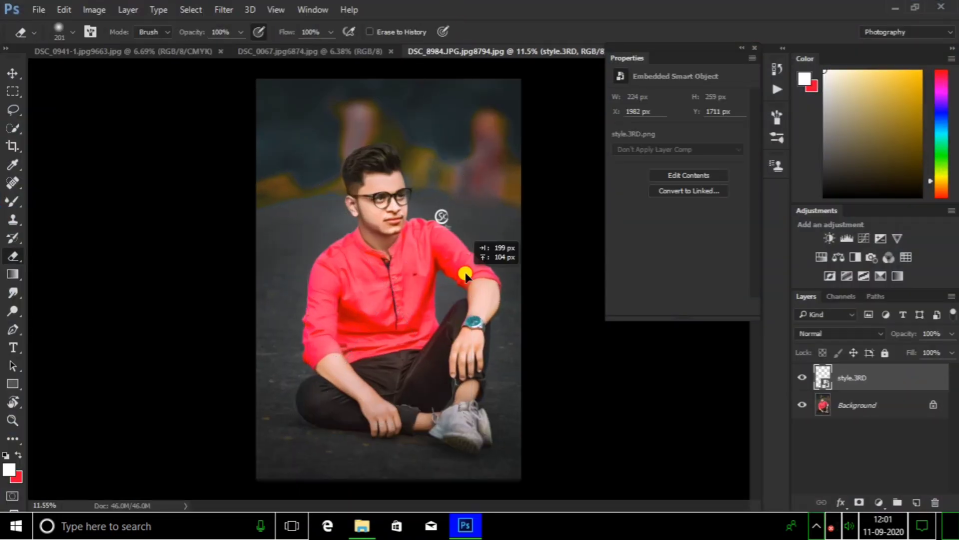
{"action": "mouse_move", "coordinate": [494, 288]}
{"action": "left_mouse_down"}
{"action": "mouse_move", "coordinate": [290, 367]}
{"action": "mouse_move", "coordinate": [359, 304]}
{"action": "left_mouse_up"}
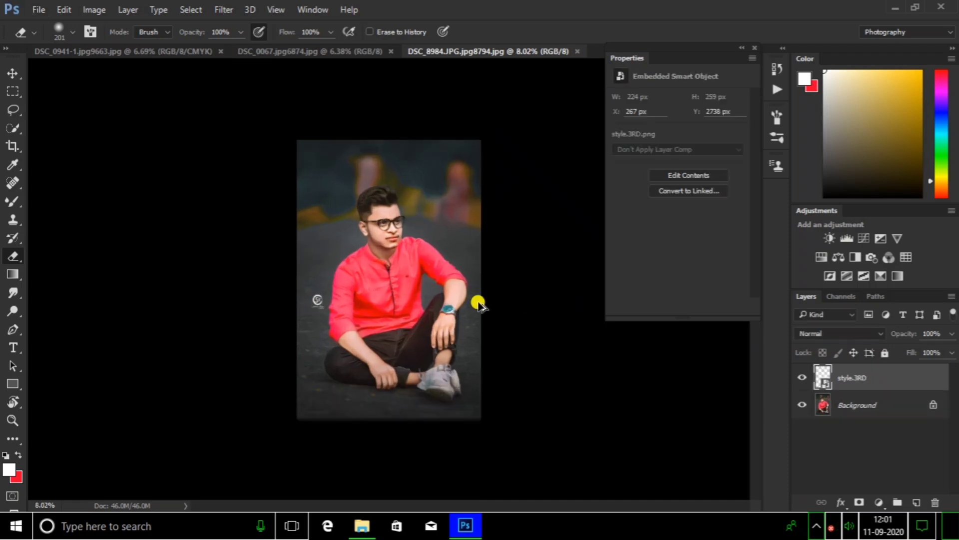
{"action": "left_click_drag", "start_coordinate": [478, 304], "coordinate": [562, 257]}
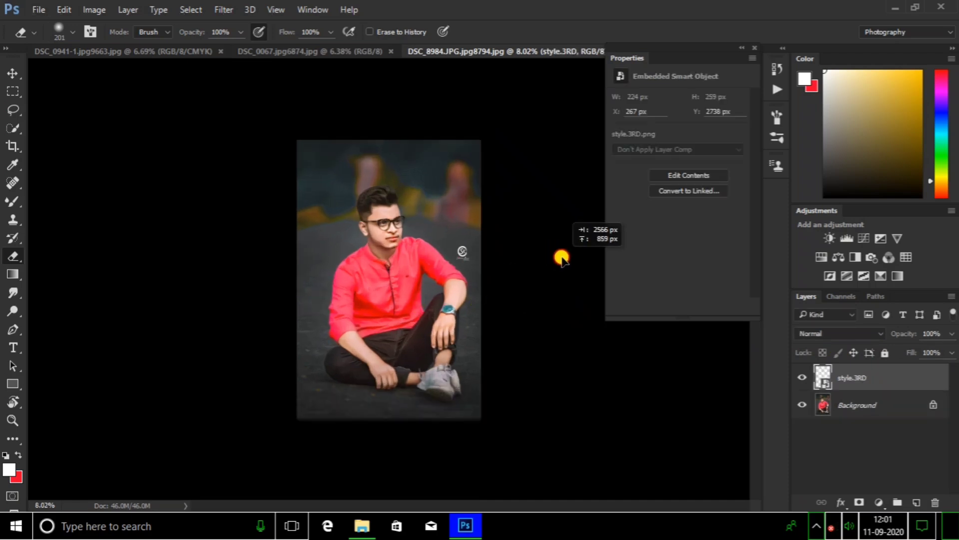
- Merge the watermark into the Background and bring the lens flare image into the photo
{"action": "right_click", "coordinate": [867, 378]}
{"action": "left_click", "coordinate": [867, 337]}
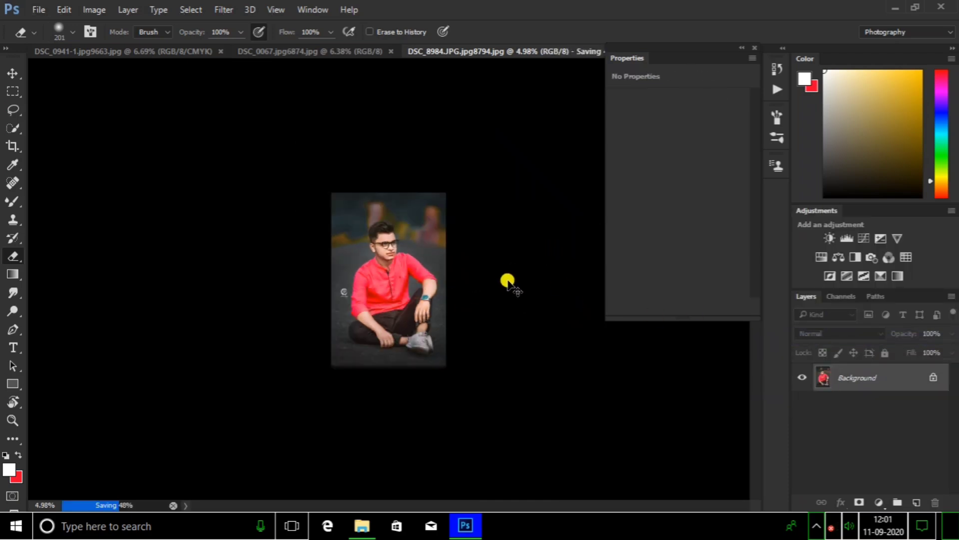
{"action": "left_click", "coordinate": [896, 6]}
{"action": "left_click_drag", "start_coordinate": [133, 20], "coordinate": [481, 345]}
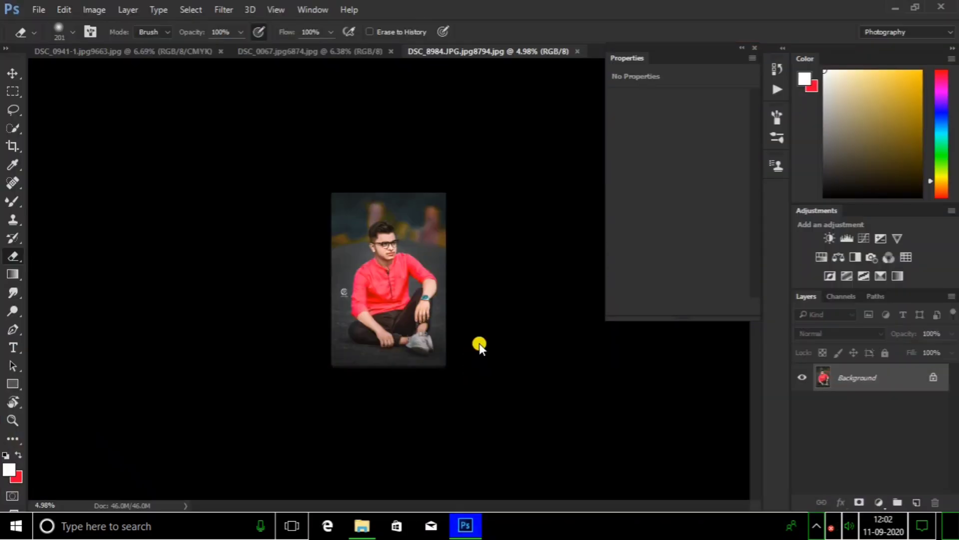
- Set the lens flare to Screen blend mode and move it to the top left
{"action": "left_click", "coordinate": [839, 333]}
{"action": "left_click", "coordinate": [805, 145]}
{"action": "left_click", "coordinate": [473, 31]}
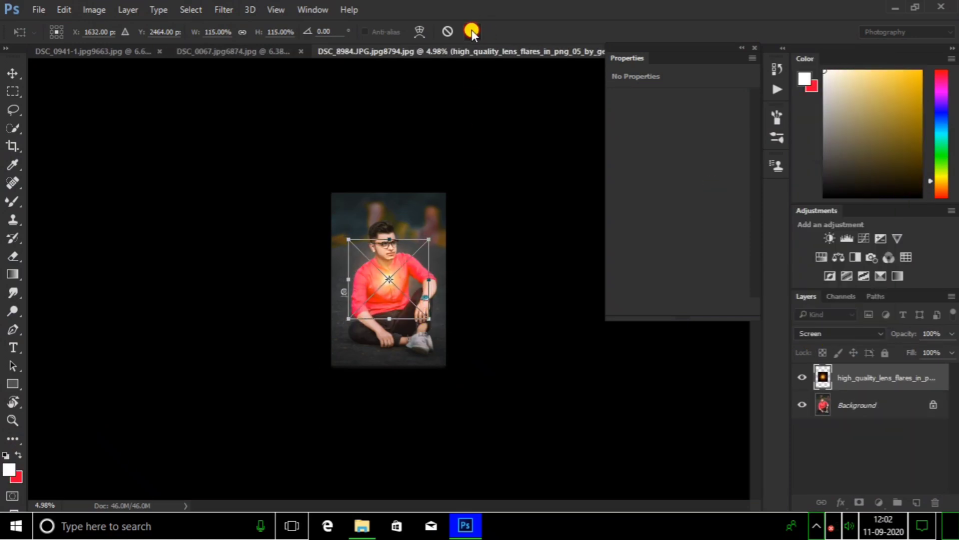
{"action": "key", "text": "e"}
{"action": "mouse_move", "coordinate": [435, 265]}
{"action": "left_mouse_down"}
{"action": "mouse_move", "coordinate": [409, 222]}
{"action": "mouse_move", "coordinate": [413, 178]}
{"action": "mouse_move", "coordinate": [510, 188]}
{"action": "left_mouse_up"}
- Free Transform the lens flare to stretch it wide and tall across the top
{"action": "key", "text": "ctrl+t"}
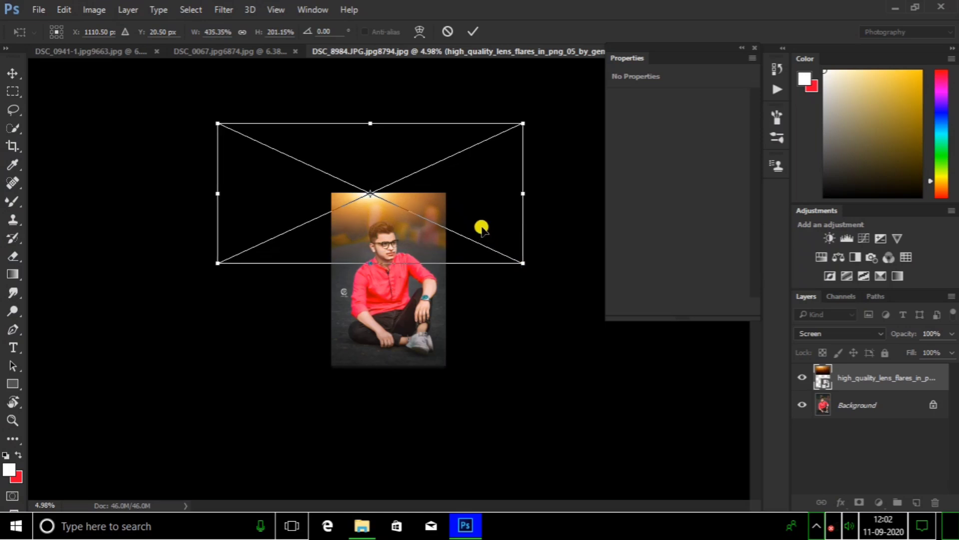
{"action": "left_click_drag", "start_coordinate": [509, 246], "coordinate": [478, 206]}
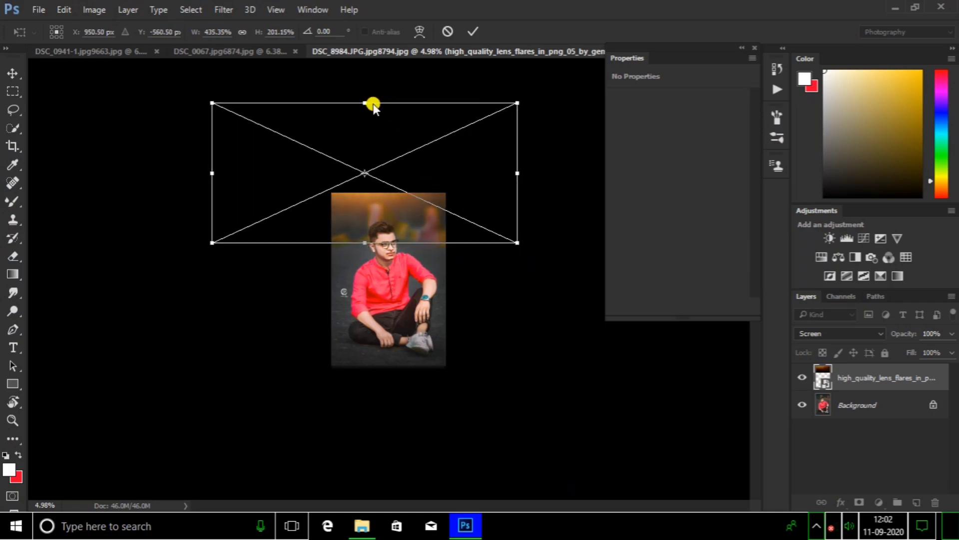
{"action": "left_click_drag", "start_coordinate": [367, 102], "coordinate": [371, 92]}
{"action": "left_click_drag", "start_coordinate": [460, 192], "coordinate": [354, 237]}
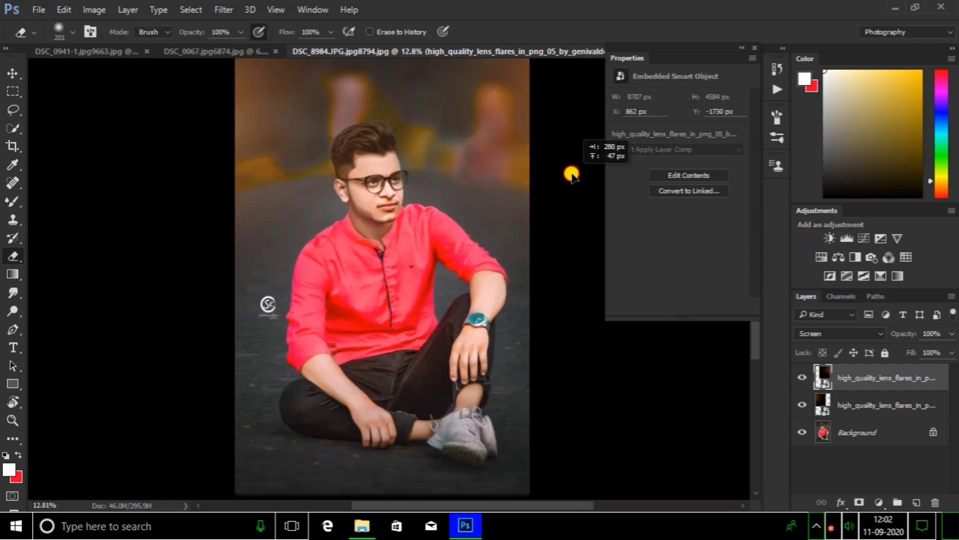
- Nudge the second lens flare into place, make it visible, and flatten the image
{"action": "left_click", "coordinate": [857, 402]}
{"action": "left_click_drag", "start_coordinate": [361, 195], "coordinate": [373, 196]}
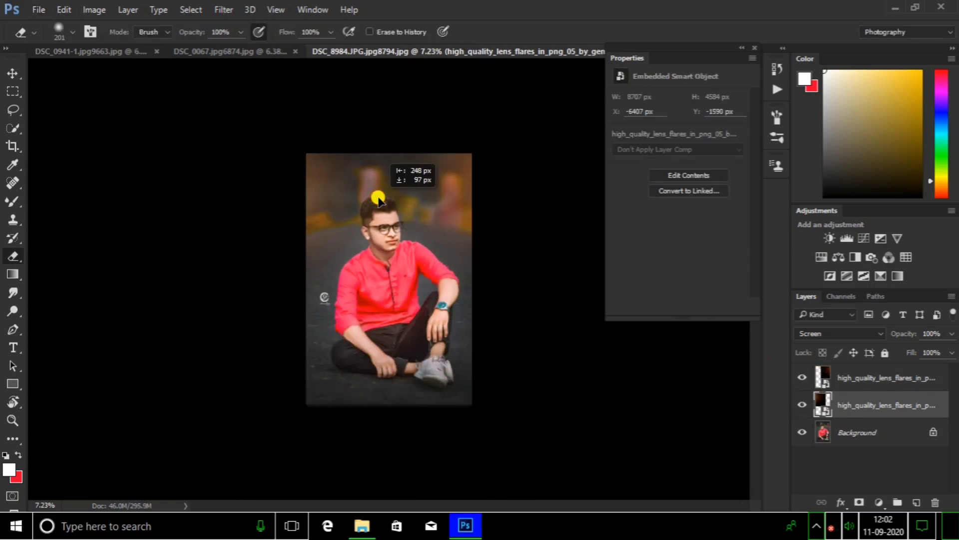
{"action": "scroll", "coordinate": [378, 200], "scroll_direction": "up", "scroll_amount": 3}
{"action": "scroll", "coordinate": [504, 253], "scroll_direction": "down", "scroll_amount": 3}
{"action": "left_click", "coordinate": [802, 405]}
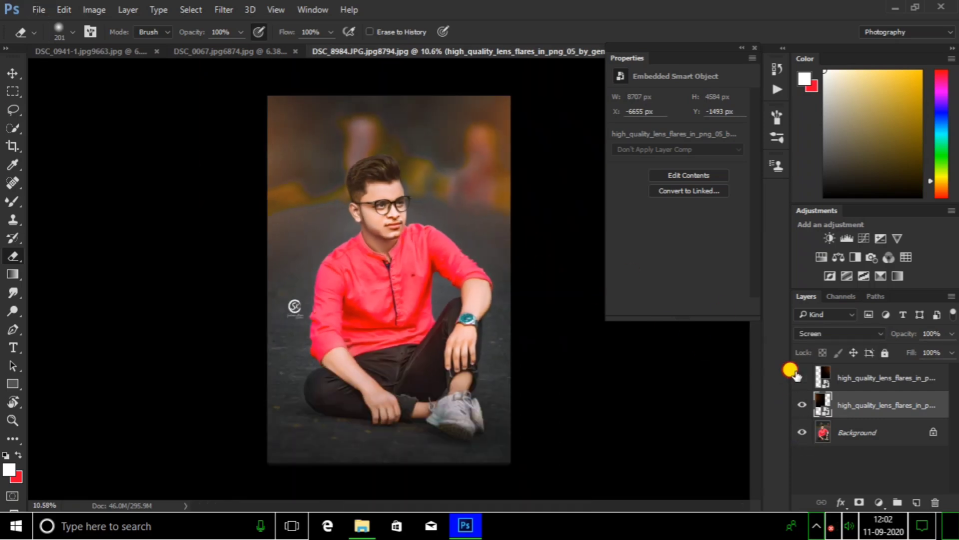
{"action": "right_click", "coordinate": [889, 432]}
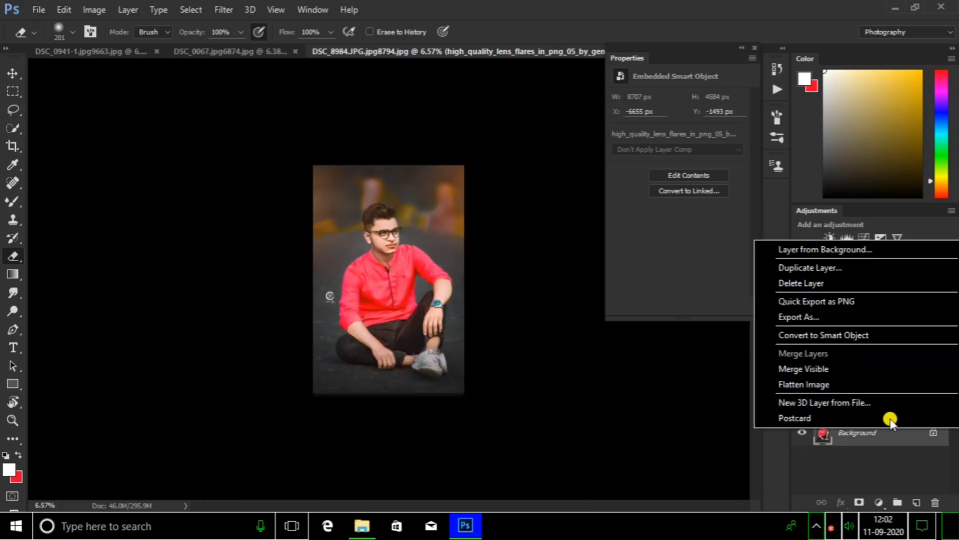
{"action": "left_click", "coordinate": [790, 388]}
- Zoom in to inspect the face on the flattened portrait
{"action": "scroll", "coordinate": [395, 195], "scroll_direction": "up", "scroll_amount": 3}
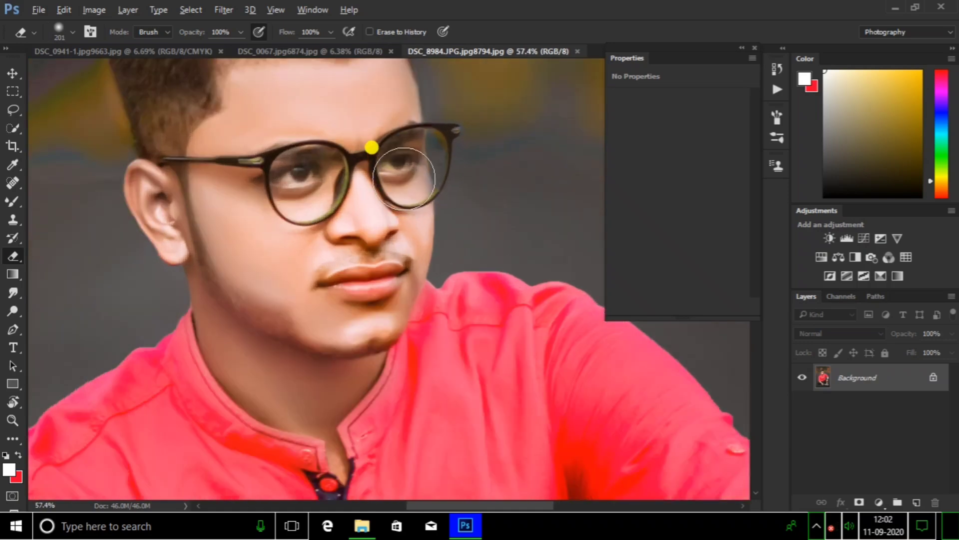